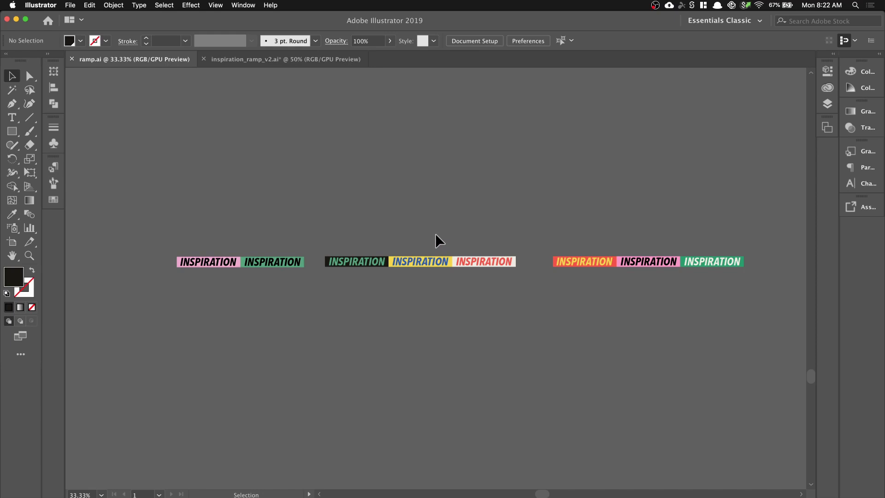
Wrap the middle INSPIRATION strip group in a one-row, four-column envelope mesh
{"action": "left_click", "coordinate": [419, 263]}
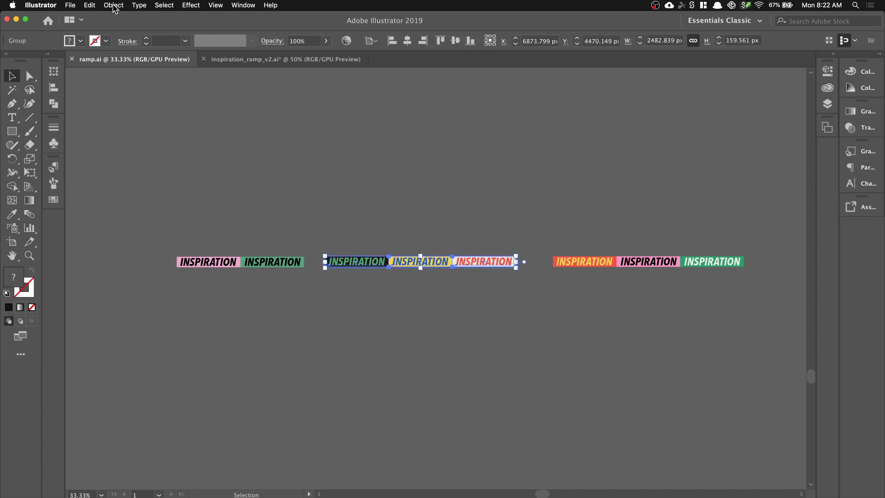
{"action": "left_click", "coordinate": [114, 6]}
{"action": "mouse_move", "coordinate": [150, 246]}
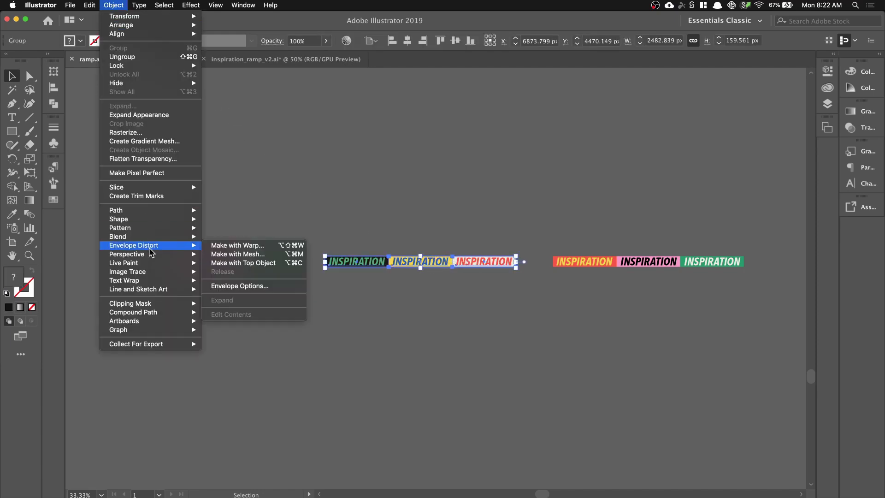
{"action": "left_click", "coordinate": [261, 254]}
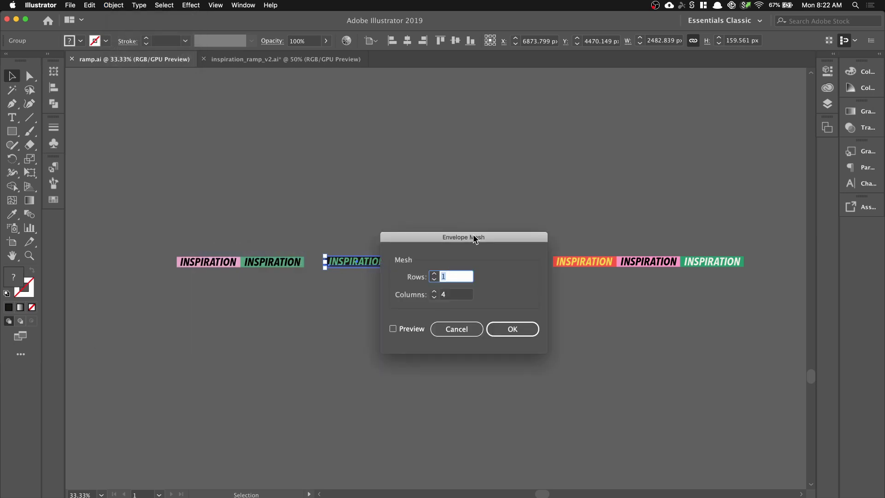
{"action": "left_click_drag", "start_coordinate": [474, 237], "coordinate": [472, 219]}
{"action": "left_click", "coordinate": [512, 311]}
Zoom in and select the centre mesh points around the yellow section, undoing a trial vertical stretch
{"action": "key", "text": "z"}
{"action": "left_click", "coordinate": [425, 262]}
{"action": "left_click", "coordinate": [429, 277]}
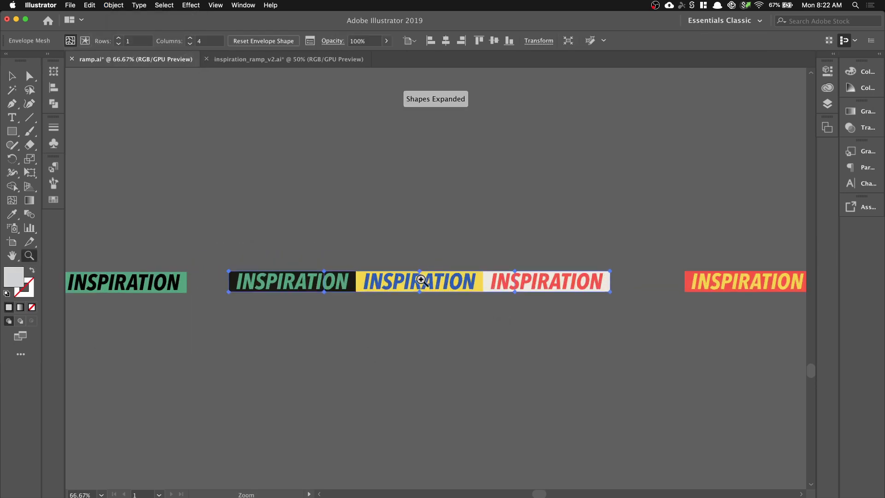
{"action": "left_click", "coordinate": [422, 280]}
{"action": "key", "text": "a"}
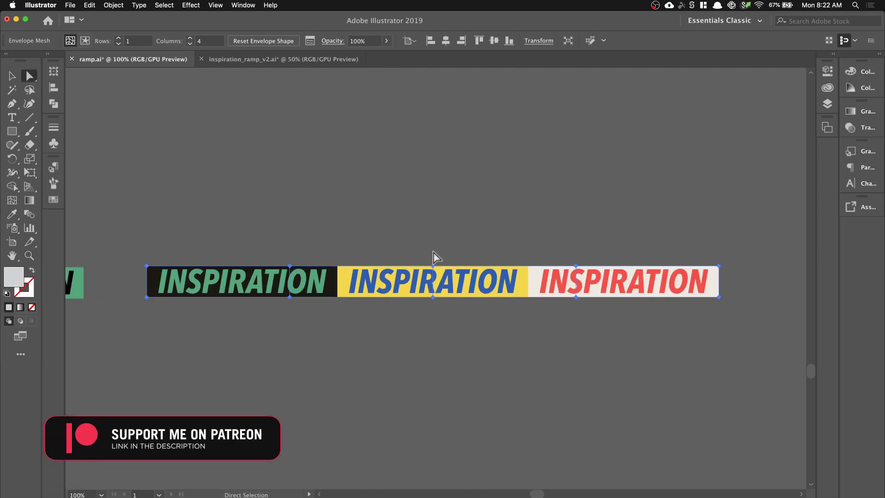
{"action": "left_click_drag", "start_coordinate": [422, 341], "coordinate": [422, 349]}
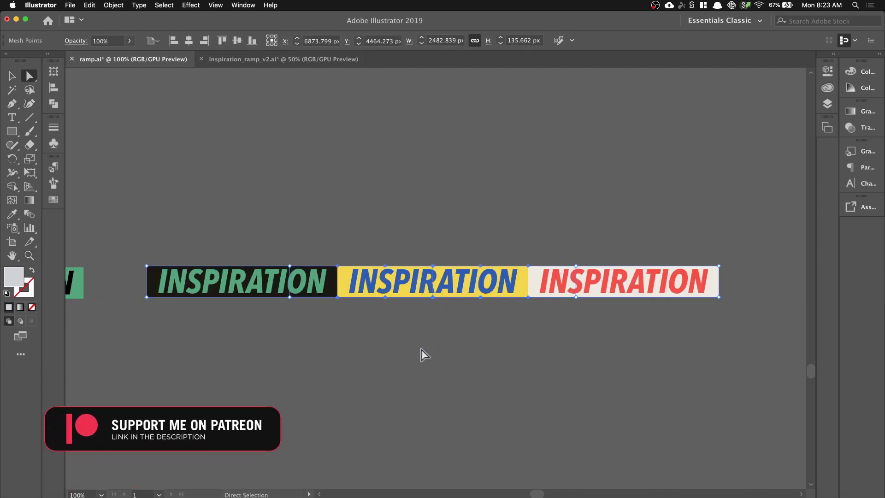
{"action": "key", "text": "s"}
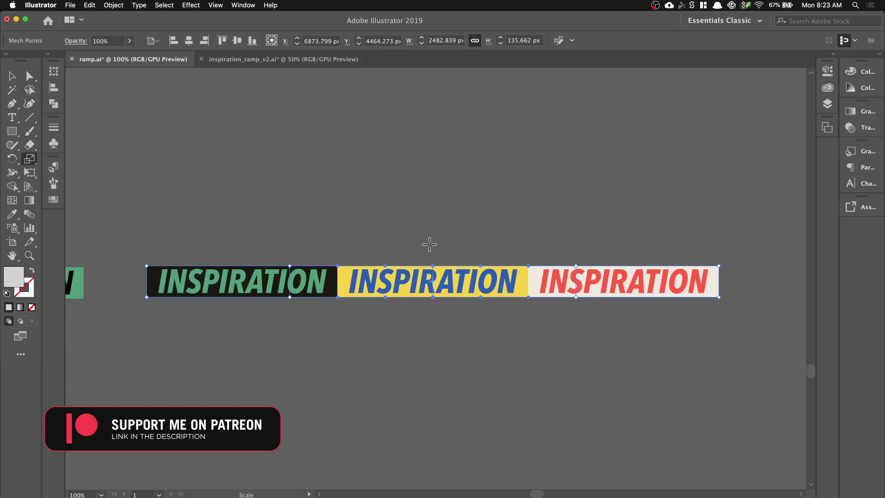
{"action": "left_click_drag", "start_coordinate": [430, 244], "coordinate": [428, 110]}
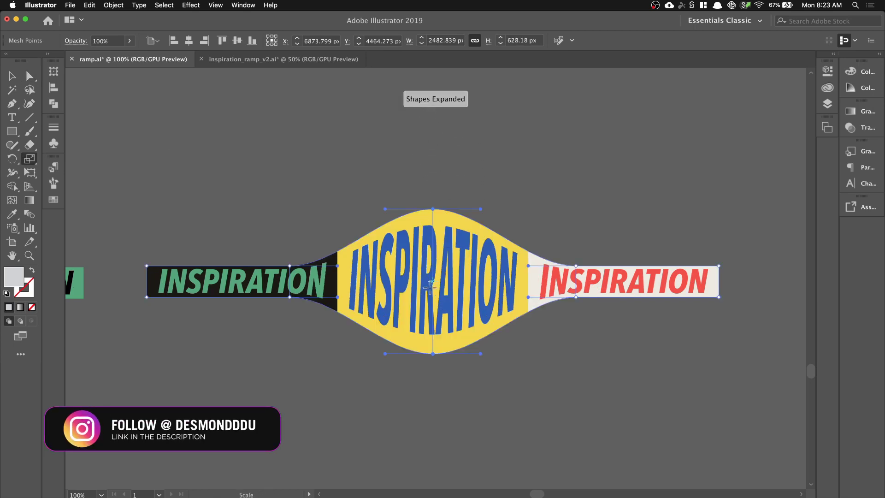
{"action": "key", "text": "super+z"}
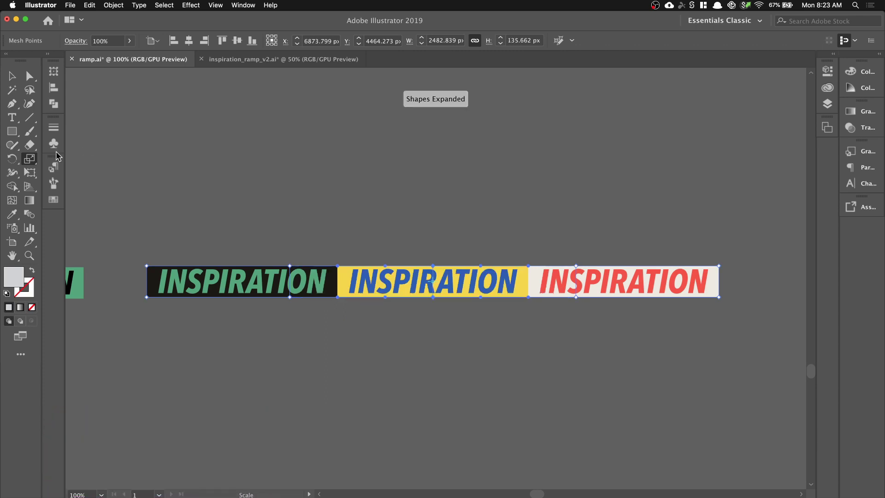
Scale the selected centre points non-uniformly to 300% horizontal and 390% vertical
{"action": "double_click", "coordinate": [31, 160]}
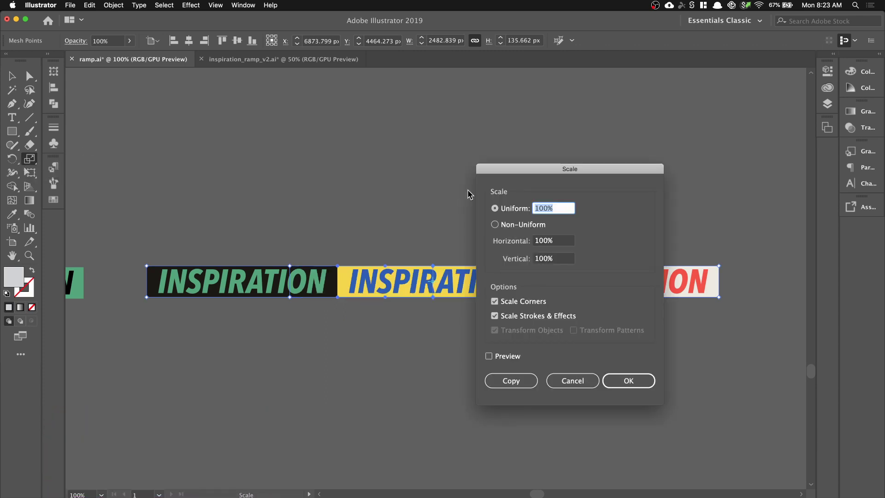
{"action": "left_click_drag", "start_coordinate": [519, 177], "coordinate": [523, 147]}
{"action": "left_click", "coordinate": [550, 195]}
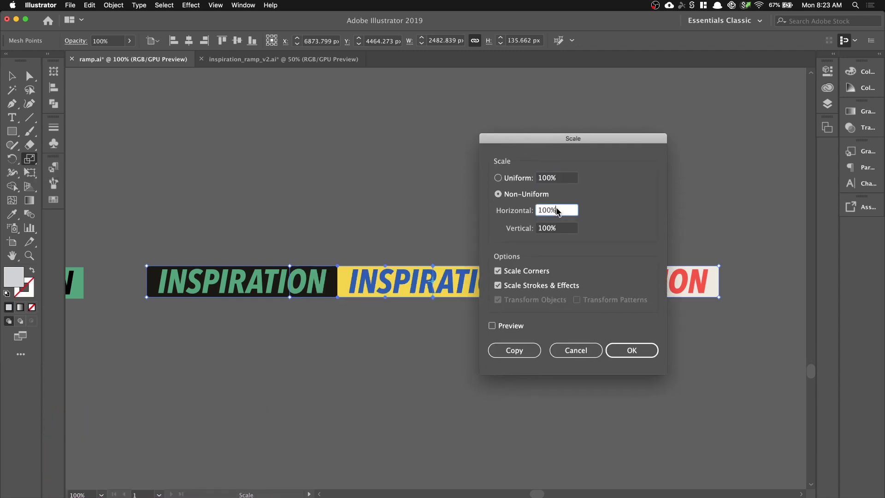
{"action": "type", "text": "300"}
{"action": "key", "text": "Tab"}
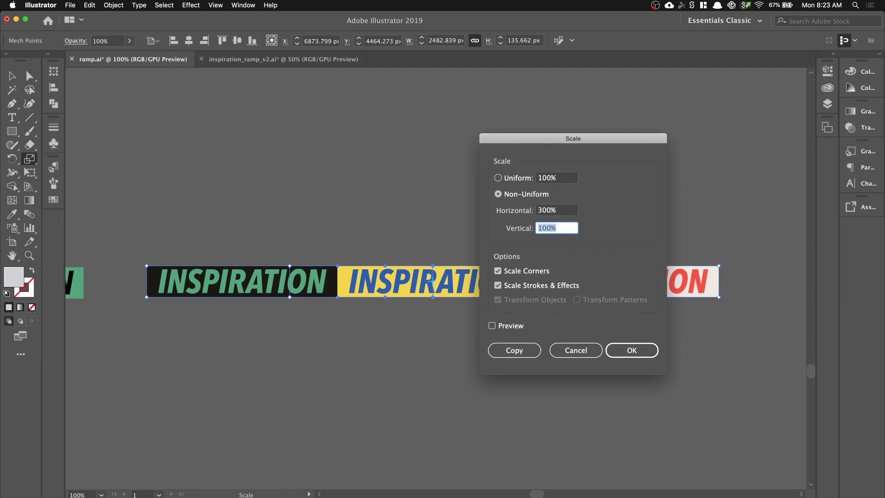
{"action": "type", "text": "390"}
{"action": "left_click", "coordinate": [629, 350]}
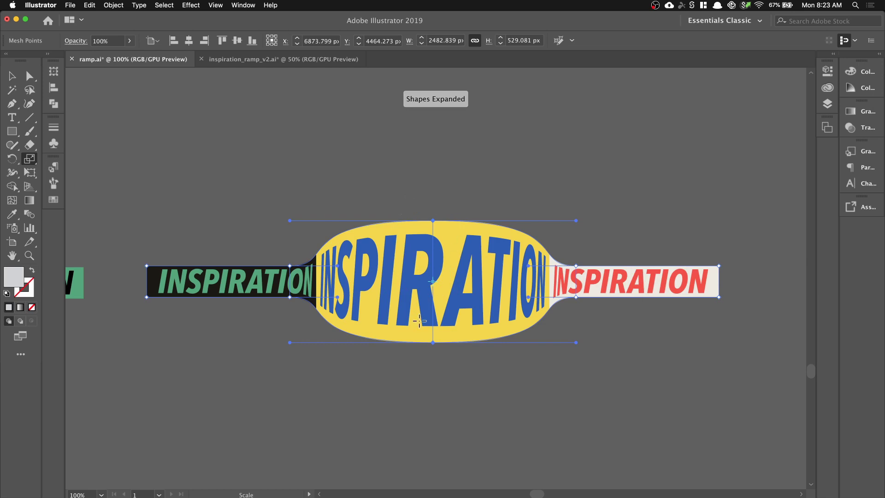
{"action": "scroll", "coordinate": [420, 321], "scroll_direction": "down", "scroll_amount": 3}
{"action": "scroll", "coordinate": [419, 321], "scroll_direction": "left", "scroll_amount": 5}
Select the black strip's left-side mesh points and nudge them right twice
{"action": "key", "text": "a"}
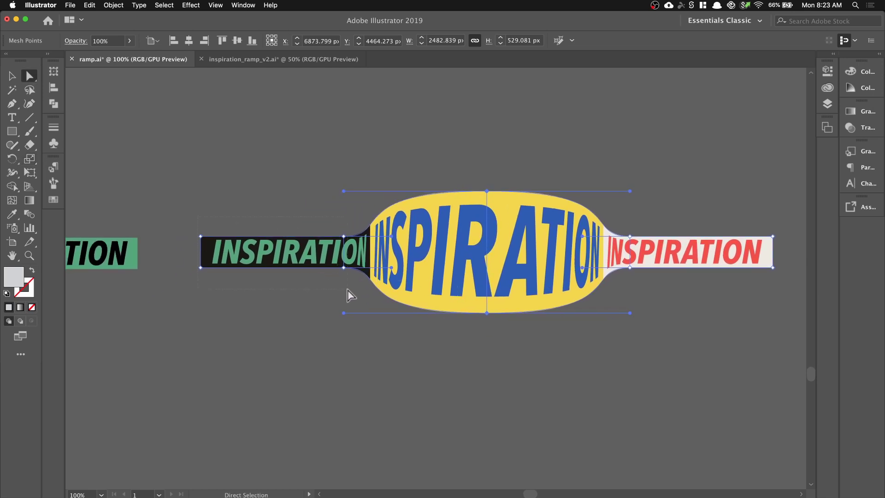
{"action": "left_click", "coordinate": [342, 266]}
{"action": "key", "text": "shift+Right"}
{"action": "key", "text": "shift+Right"}
{"action": "key", "text": "shift+Right"}
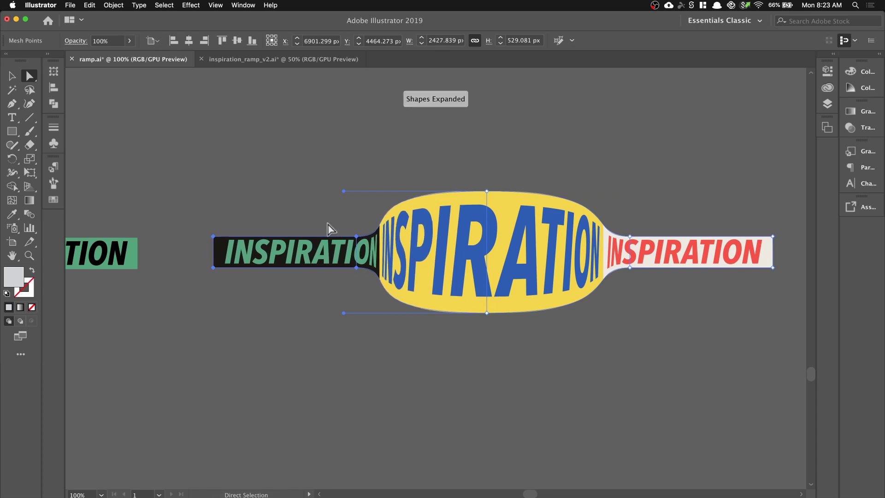
{"action": "key", "text": "shift+Right"}
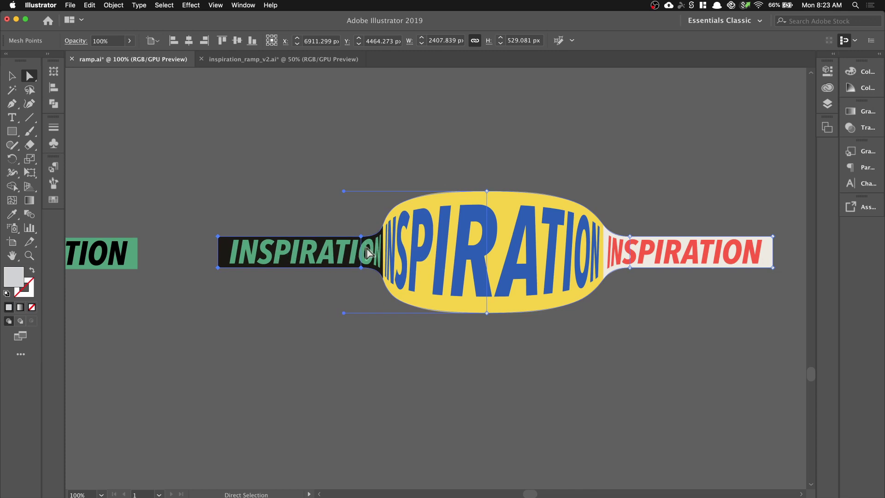
Select the white strip's side points and nudge them right three times
{"action": "left_click_drag", "start_coordinate": [429, 244], "coordinate": [200, 238]}
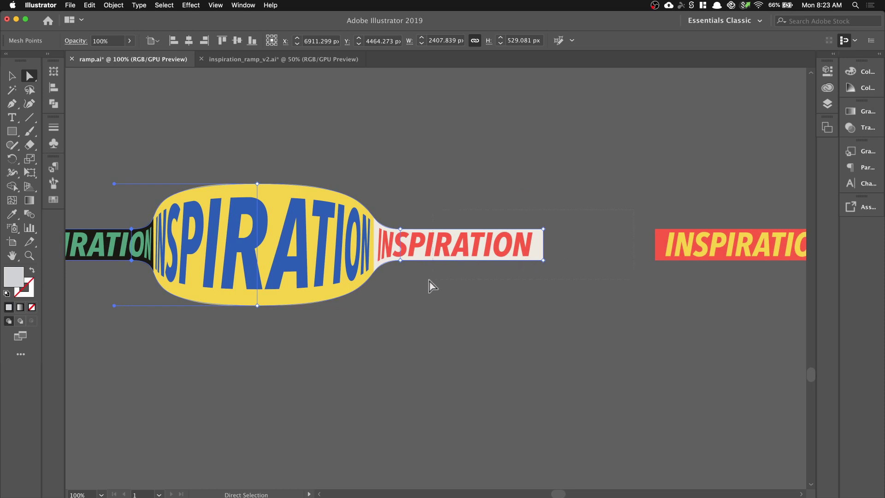
{"action": "left_click", "coordinate": [387, 295]}
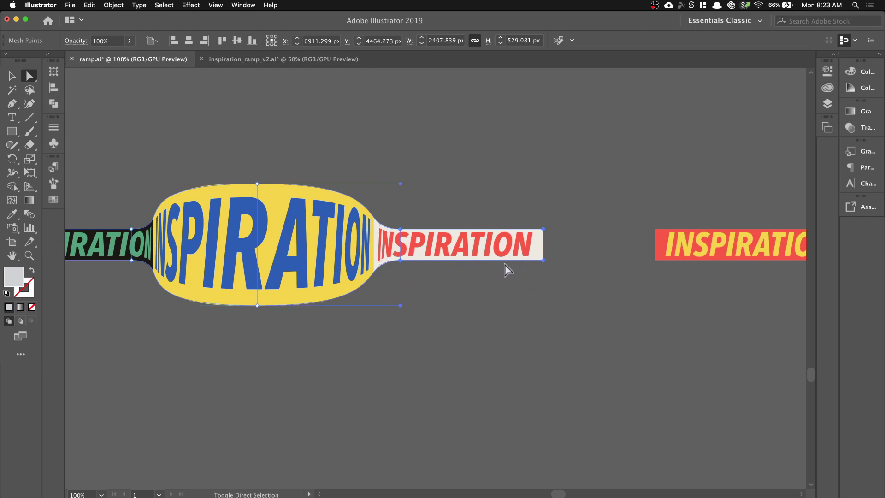
{"action": "key", "text": "shift+Right"}
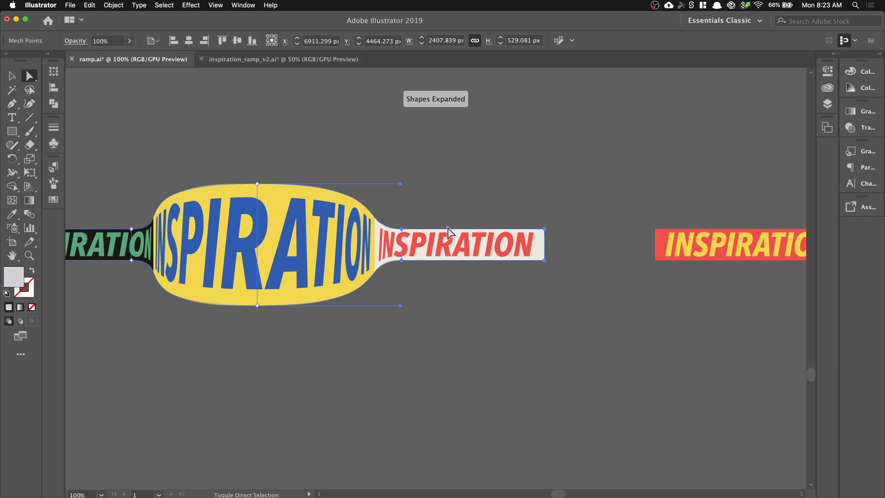
{"action": "key", "text": "shift+Right"}
{"action": "key", "text": "shift+Right"}
{"action": "key", "text": "shift+Right"}
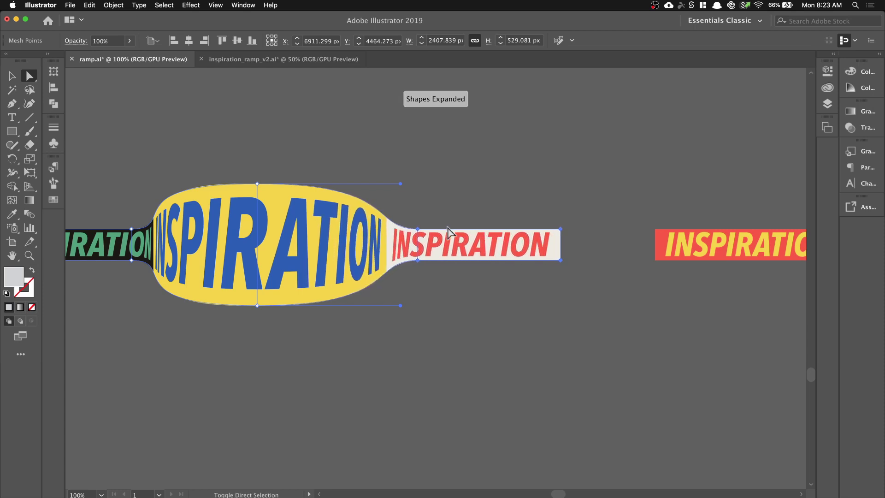
{"action": "key", "text": "shift+Right"}
{"action": "key", "text": "shift+Right"}
{"action": "key", "text": "shift+Right"}
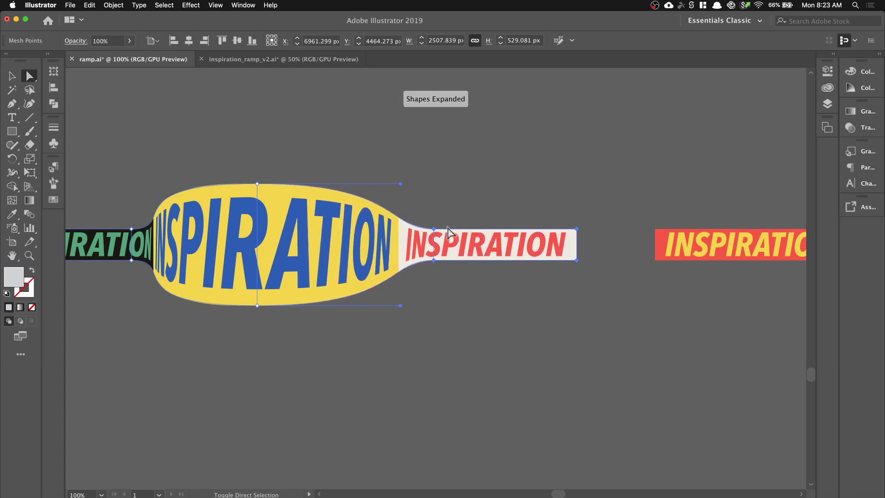
Select the whole yellow envelope and lightly scale it with the Scale tool
{"action": "scroll", "coordinate": [453, 233], "scroll_direction": "left", "scroll_amount": 3}
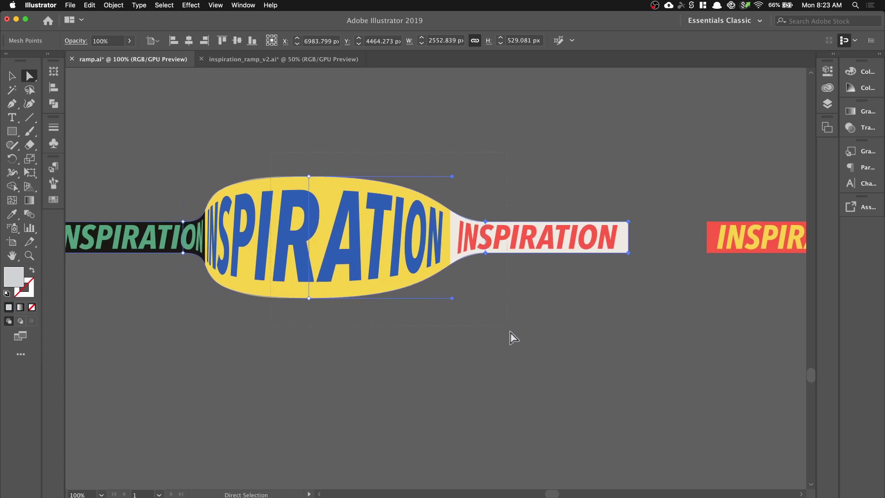
{"action": "left_click", "coordinate": [384, 238]}
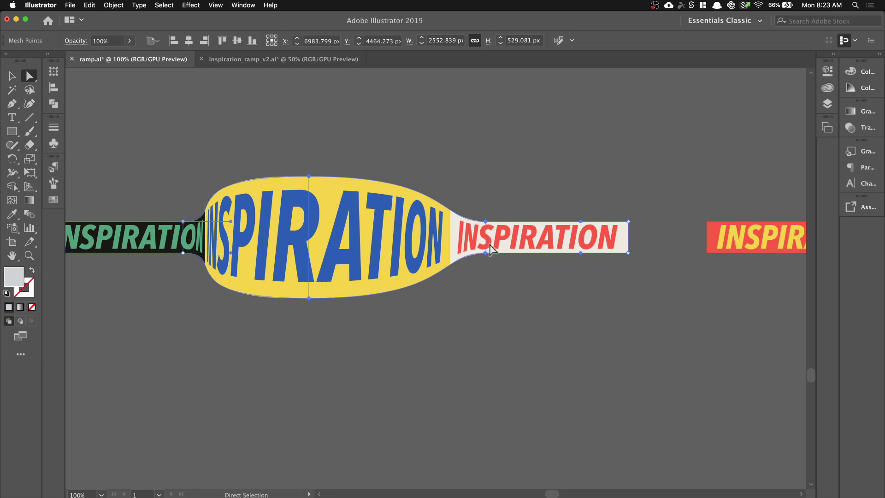
{"action": "key", "text": "s"}
{"action": "left_click_drag", "start_coordinate": [470, 182], "coordinate": [467, 184]}
Slide the right-hand strip group left until it meets the yellow bulge
{"action": "key", "text": "a"}
{"action": "left_click", "coordinate": [510, 167]}
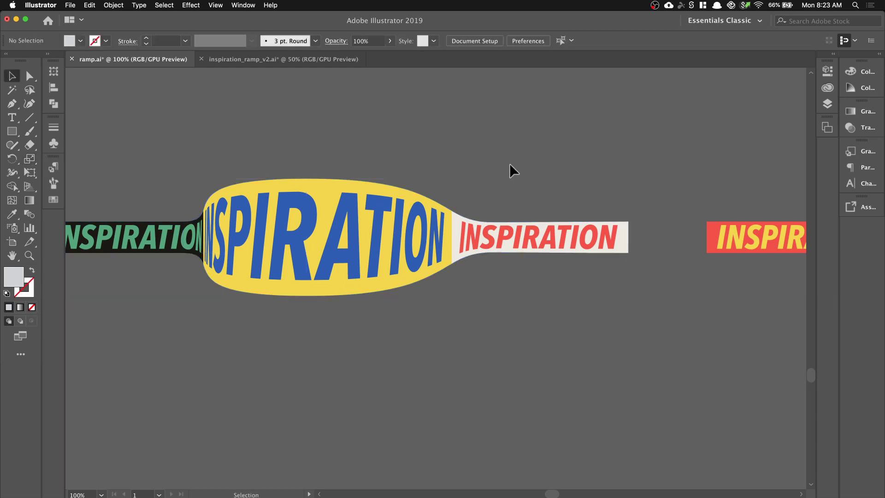
{"action": "key", "text": "super+minus"}
{"action": "scroll", "coordinate": [512, 172], "scroll_direction": "right", "scroll_amount": 5}
{"action": "scroll", "coordinate": [512, 172], "scroll_direction": "down", "scroll_amount": 1}
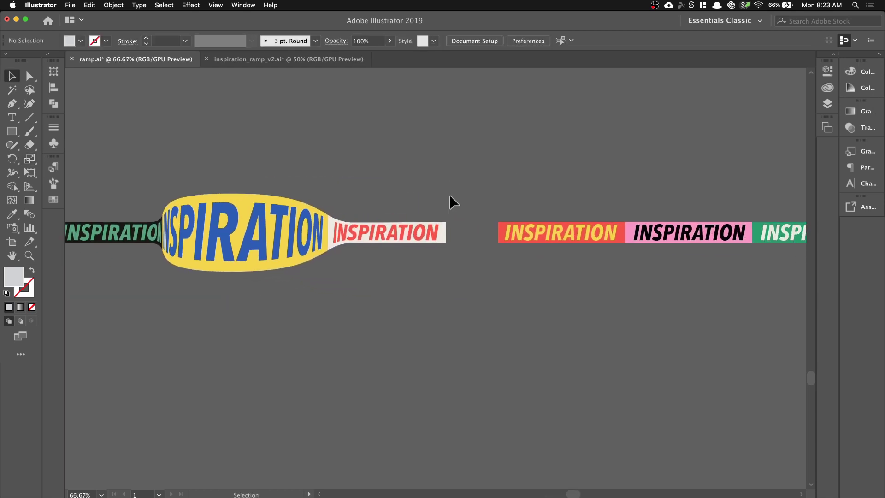
{"action": "left_click_drag", "start_coordinate": [604, 243], "coordinate": [425, 247]}
Slide the pink and green strips right toward the centre, then check the artboard
{"action": "left_click", "coordinate": [336, 277]}
{"action": "left_click_drag", "start_coordinate": [336, 277], "coordinate": [474, 270]}
{"action": "scroll", "coordinate": [362, 268], "scroll_direction": "left", "scroll_amount": 7}
{"action": "scroll", "coordinate": [362, 267], "scroll_direction": "left", "scroll_amount": 3}
{"action": "left_click_drag", "start_coordinate": [274, 223], "coordinate": [326, 223]}
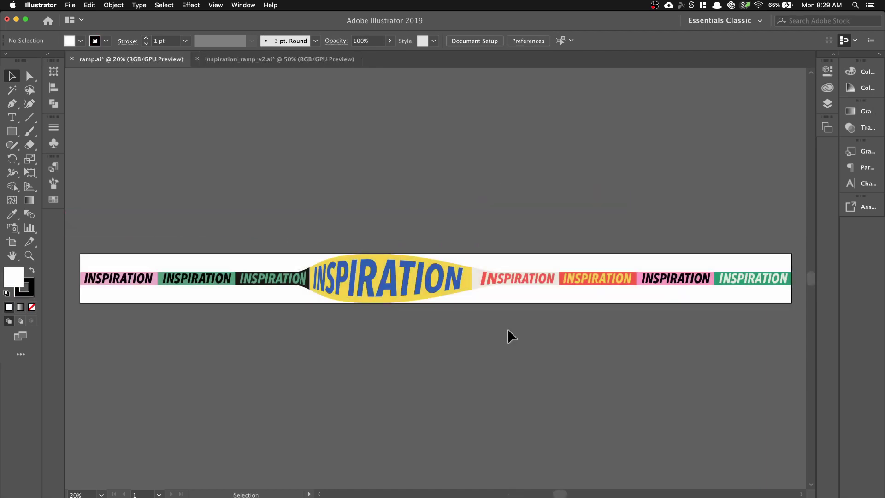
{"action": "key", "text": "shift+o"}
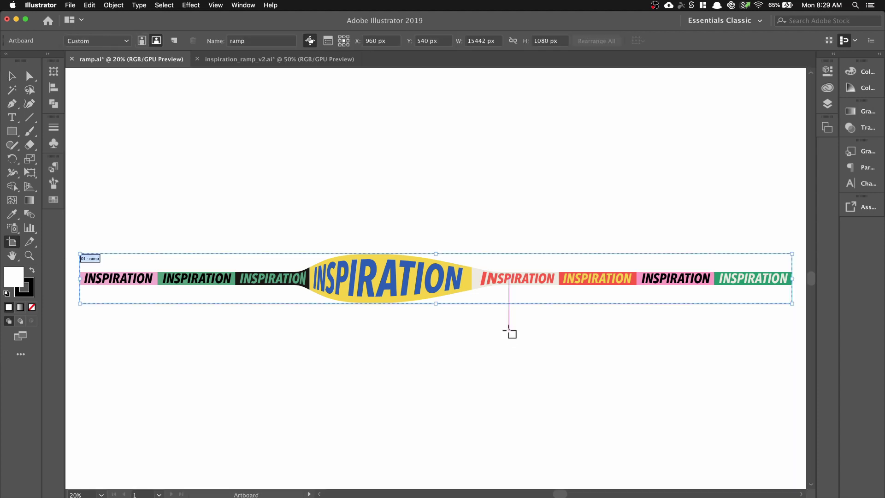
{"action": "key", "text": "Escape"}
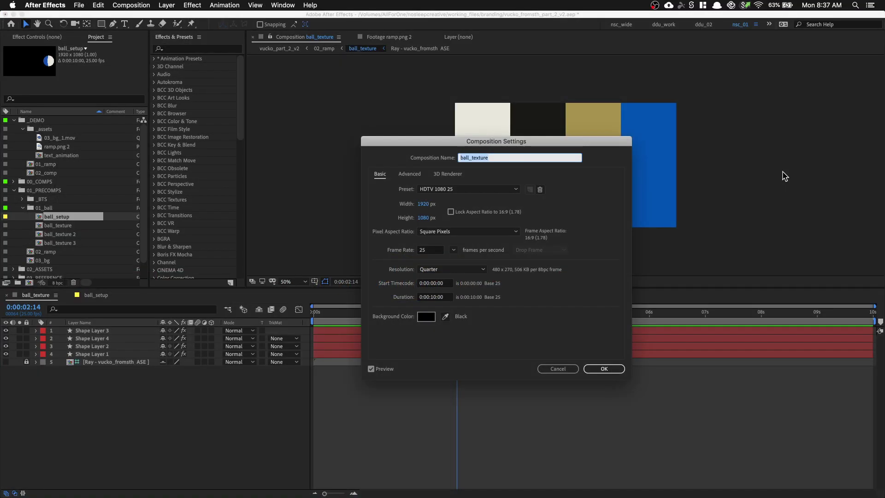
Dismiss the ball_texture Composition Settings dialog without changes
{"action": "key", "text": "Return"}
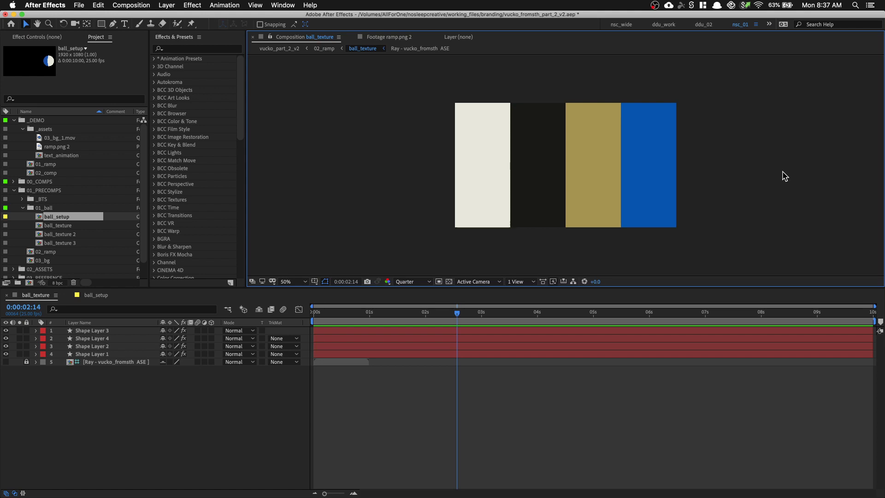
Open the ball_setup comp at 50% zoom and add ball_texture as a layer
{"action": "double_click", "coordinate": [63, 218]}
{"action": "key", "text": "comma"}
{"action": "key", "text": "comma"}
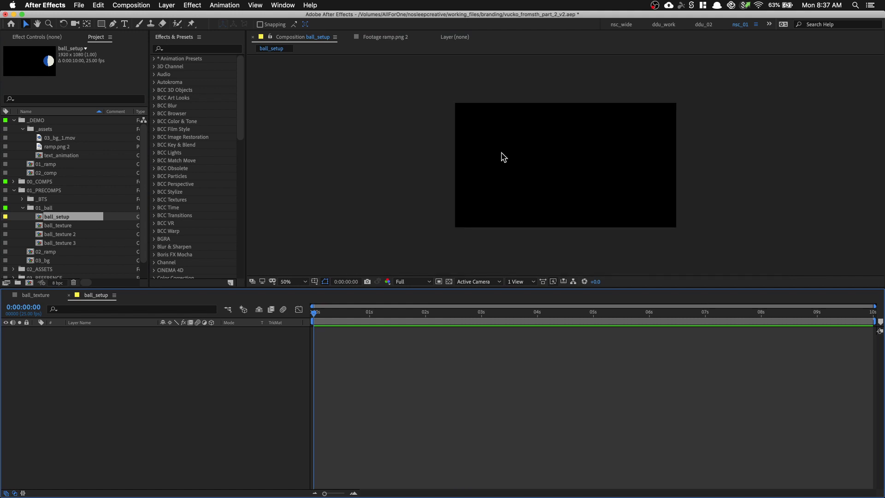
{"action": "left_click_drag", "start_coordinate": [77, 227], "coordinate": [200, 367]}
Search Effects & Presets for 'cc sphere' and apply CC Sphere to ball_texture
{"action": "left_click", "coordinate": [186, 49]}
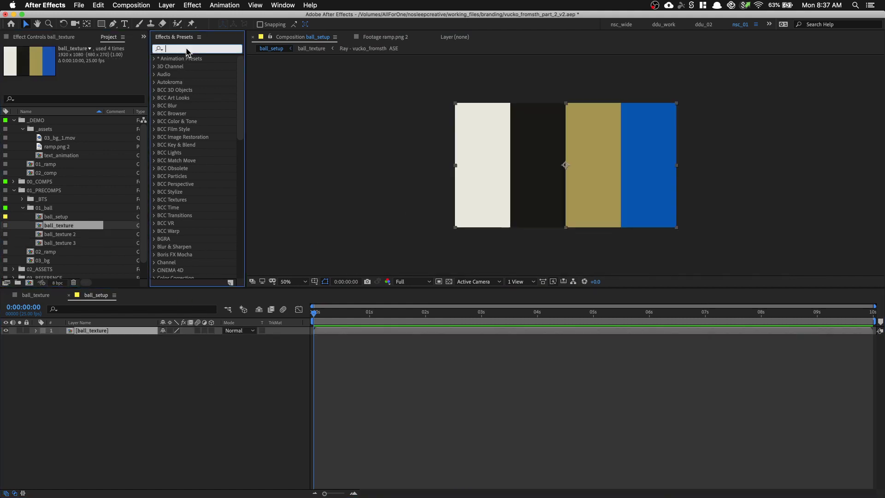
{"action": "type", "text": "cc sphere"}
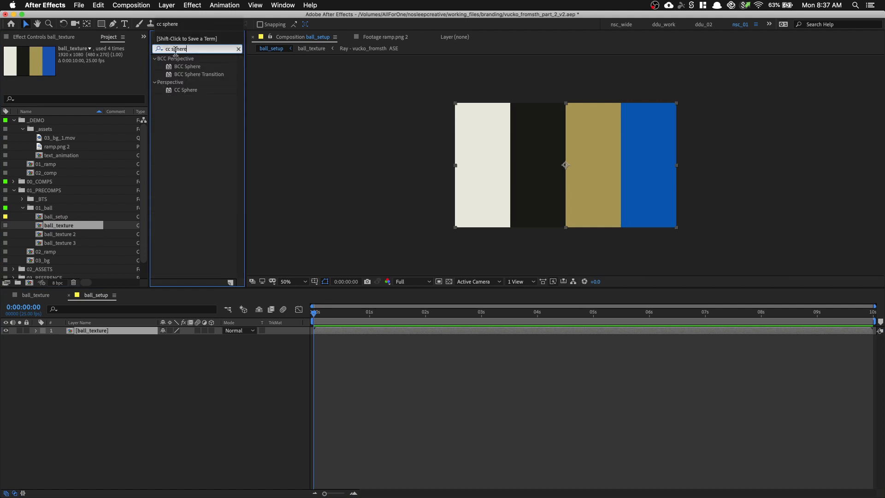
{"action": "double_click", "coordinate": [171, 92]}
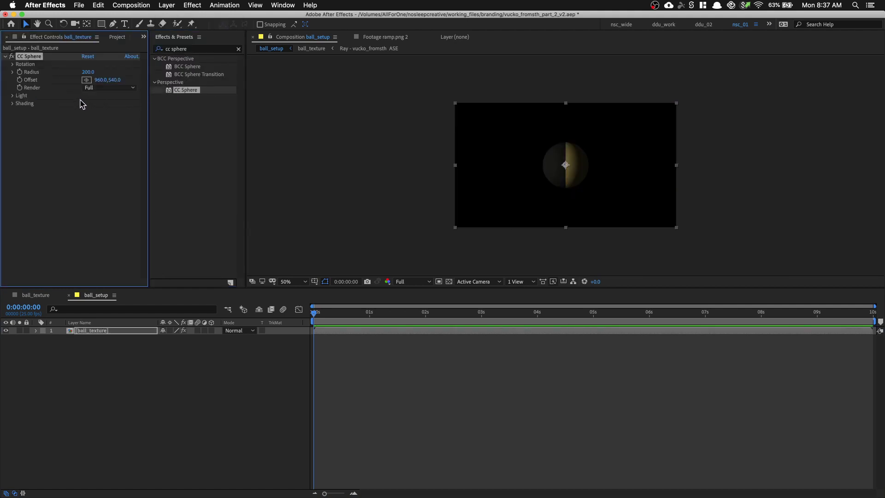
Set CC Sphere's Light Intensity and Light Height to 0 and adjust the shading values
{"action": "left_click", "coordinate": [13, 96]}
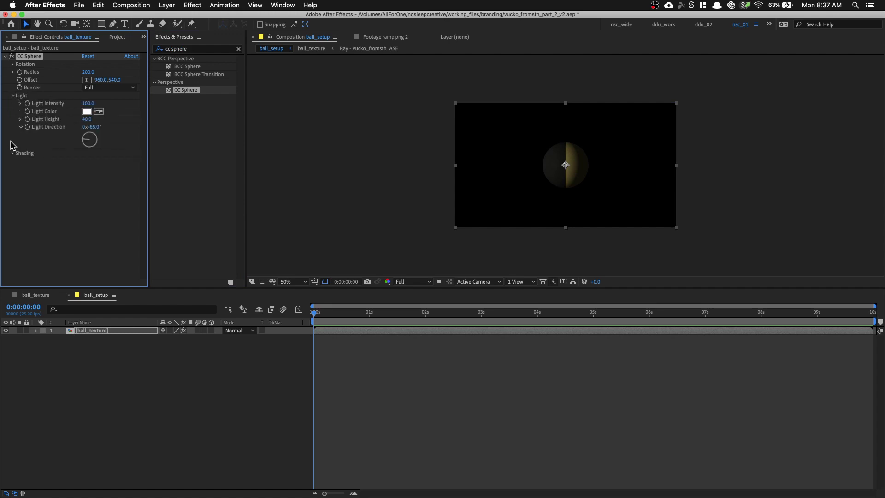
{"action": "left_click", "coordinate": [12, 153]}
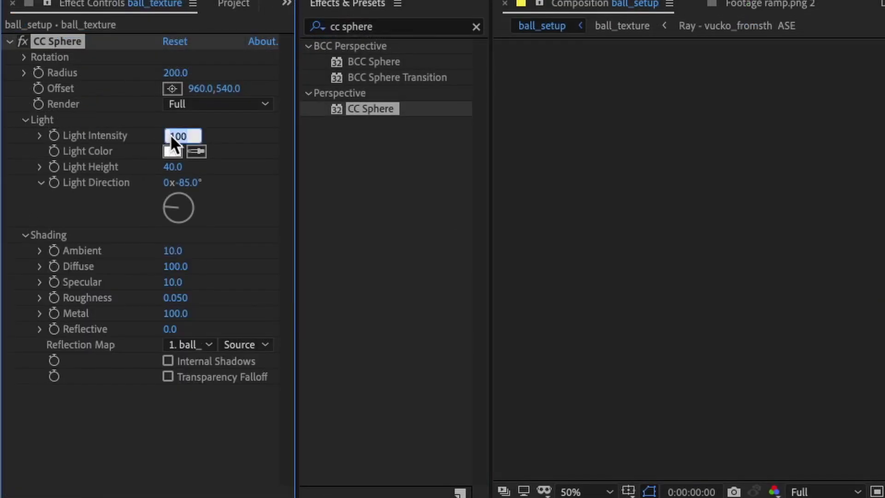
{"action": "type", "text": "0"}
{"action": "key", "text": "Tab"}
{"action": "type", "text": "0"}
{"action": "key", "text": "Tab"}
{"action": "key", "text": "Tab"}
{"action": "key", "text": "Tab"}
{"action": "key", "text": "Tab"}
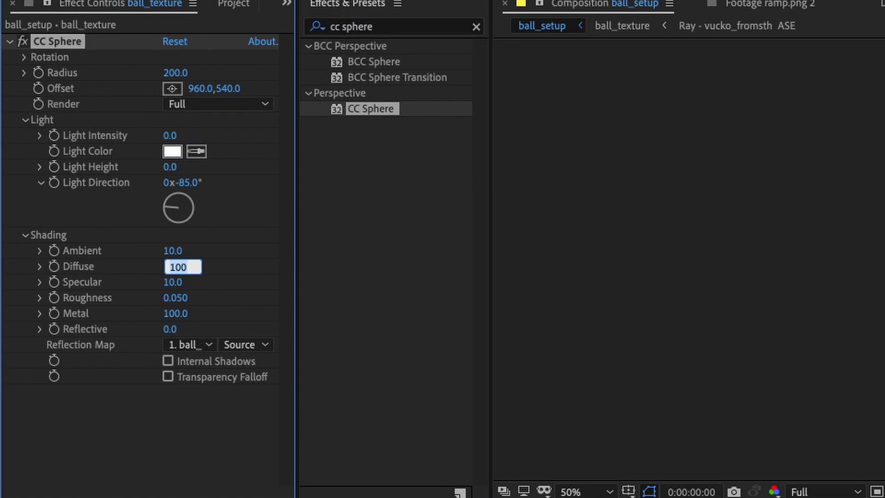
{"action": "left_click", "coordinate": [172, 251]}
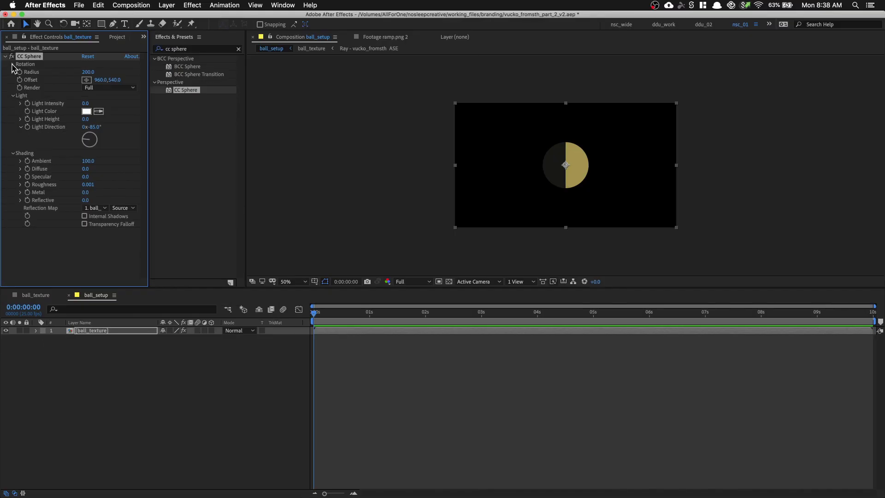
Spin CC Sphere's Rotation Y and add an expression to it
{"action": "left_click", "coordinate": [13, 64]}
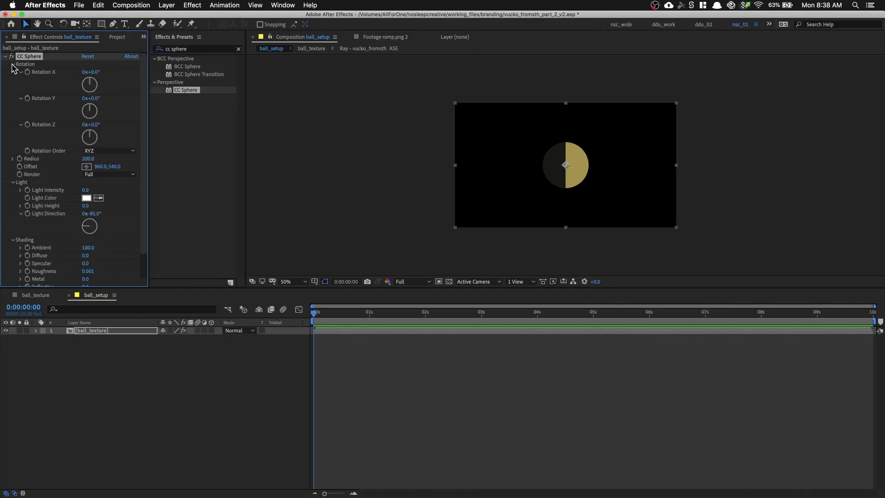
{"action": "mouse_move", "coordinate": [98, 105]}
{"action": "left_mouse_down"}
{"action": "mouse_move", "coordinate": [85, 128]}
{"action": "mouse_move", "coordinate": [75, 105]}
{"action": "mouse_move", "coordinate": [95, 98]}
{"action": "mouse_move", "coordinate": [99, 118]}
{"action": "mouse_move", "coordinate": [77, 123]}
{"action": "mouse_move", "coordinate": [78, 104]}
{"action": "mouse_move", "coordinate": [94, 98]}
{"action": "mouse_move", "coordinate": [98, 116]}
{"action": "left_mouse_up"}
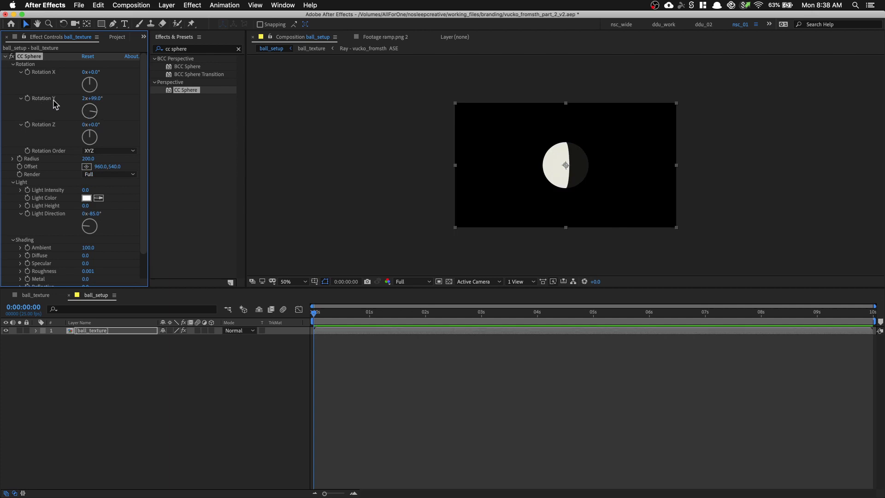
{"action": "left_click", "coordinate": [28, 99], "text": "alt"}
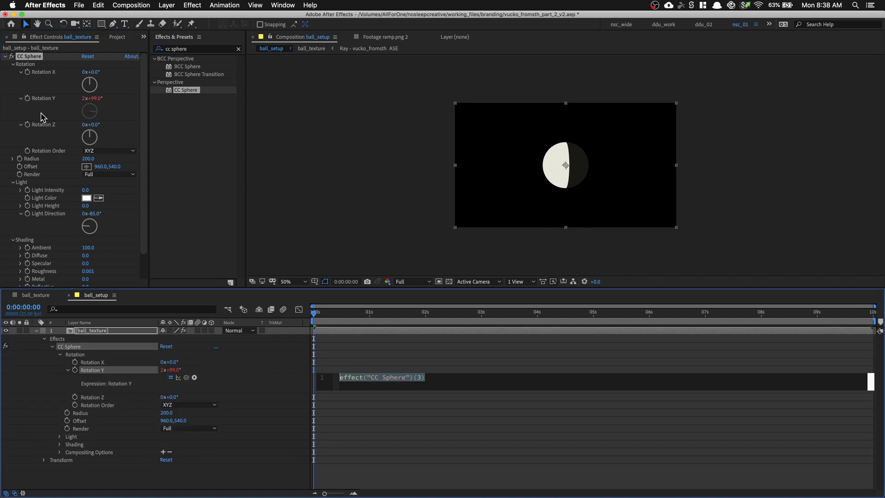
Separate the ball_texture layer's Position into X and Y Position
{"action": "left_click", "coordinate": [141, 332]}
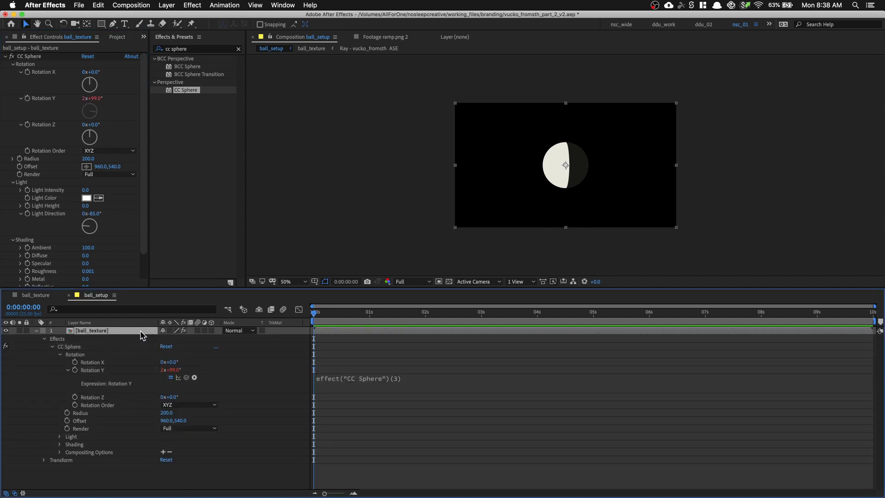
{"action": "key", "text": "p"}
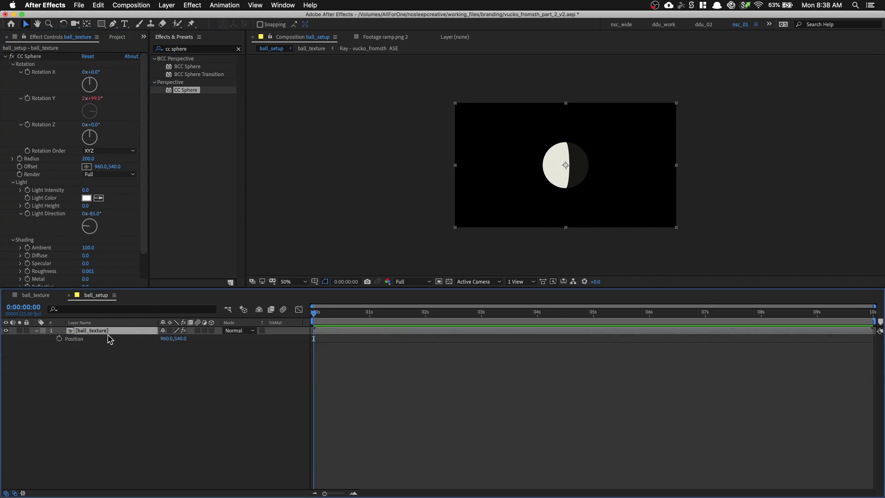
{"action": "right_click", "coordinate": [103, 339]}
{"action": "left_click", "coordinate": [128, 356]}
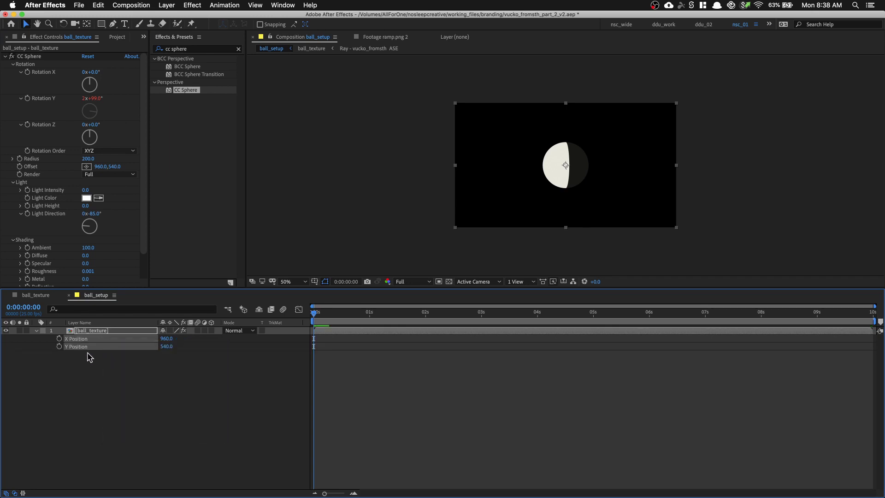
{"action": "left_click", "coordinate": [114, 365]}
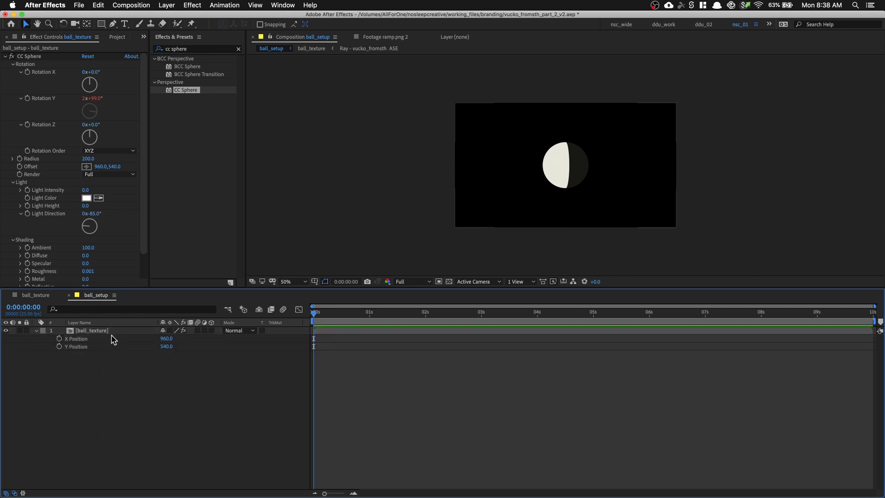
{"action": "left_click", "coordinate": [114, 332]}
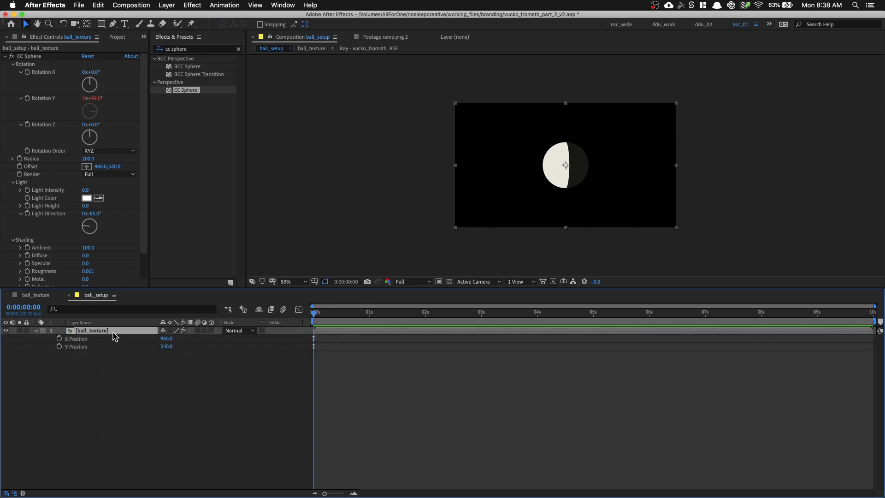
Write the Rotation Y expression 'factor = 8; value + transform.xPosition/factor'
{"action": "key", "text": "e"}
{"action": "key", "text": "e"}
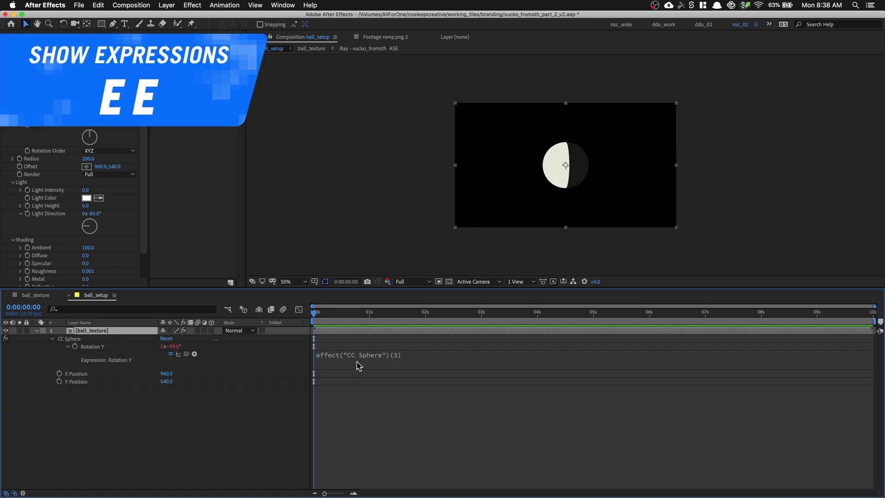
{"action": "left_click", "coordinate": [357, 360]}
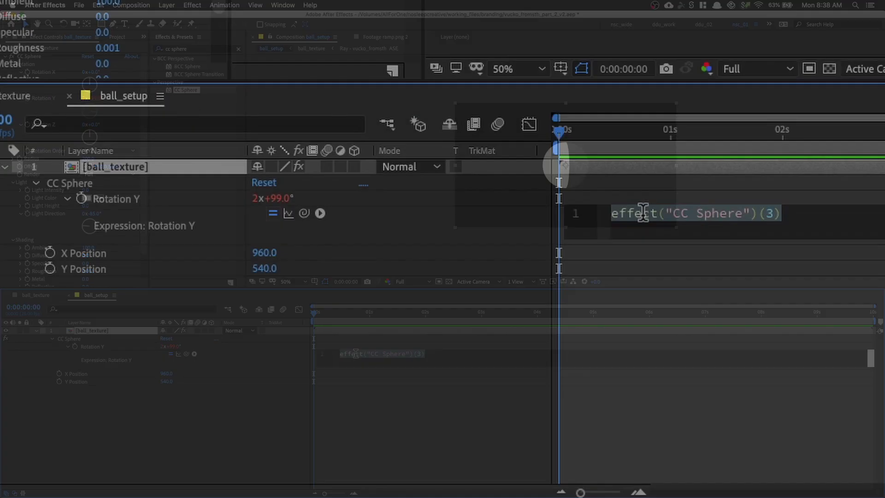
{"action": "type", "text": "factor"}
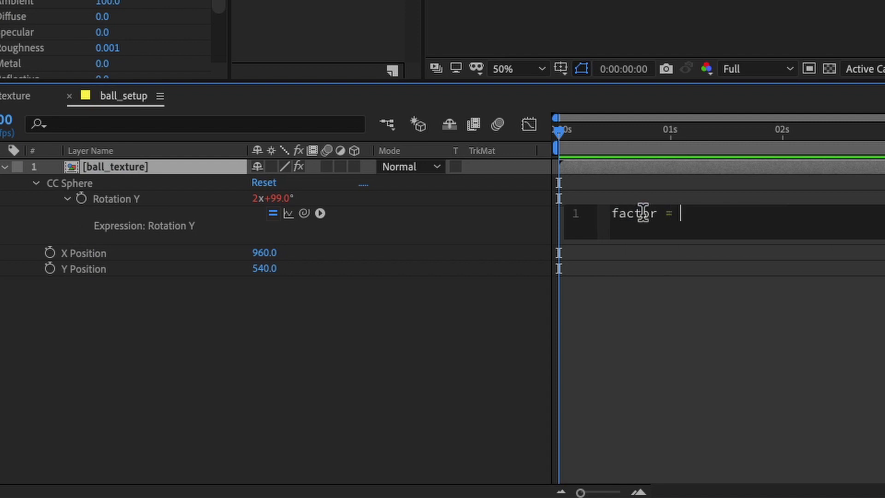
{"action": "type", "text": " = 8;"}
{"action": "key", "text": "Return"}
{"action": "type", "text": "value +"}
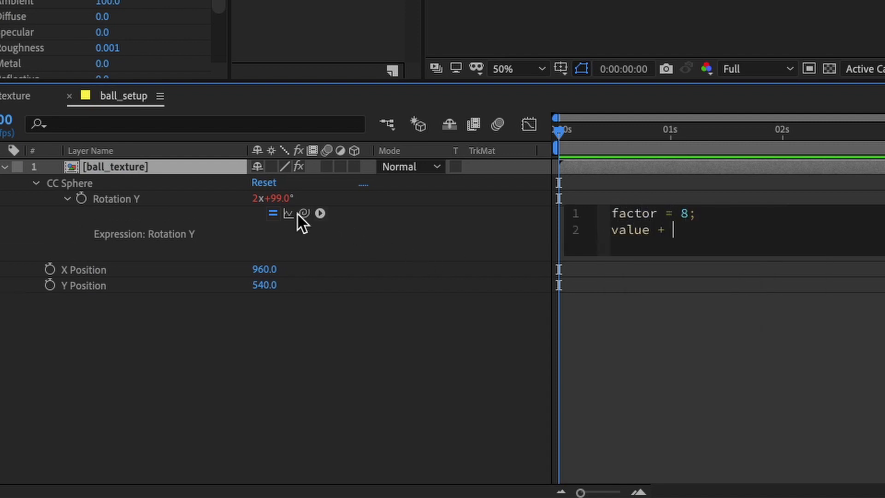
{"action": "left_click_drag", "start_coordinate": [192, 252], "coordinate": [159, 268]}
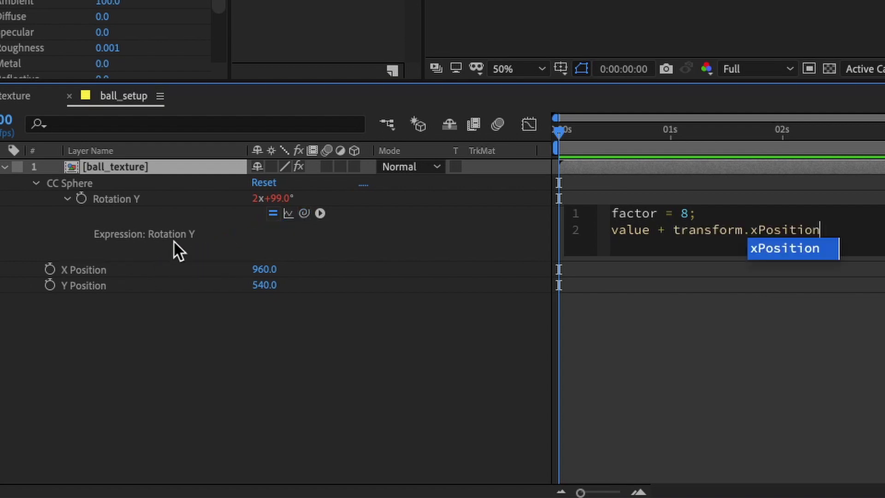
{"action": "type", "text": "/factor;"}
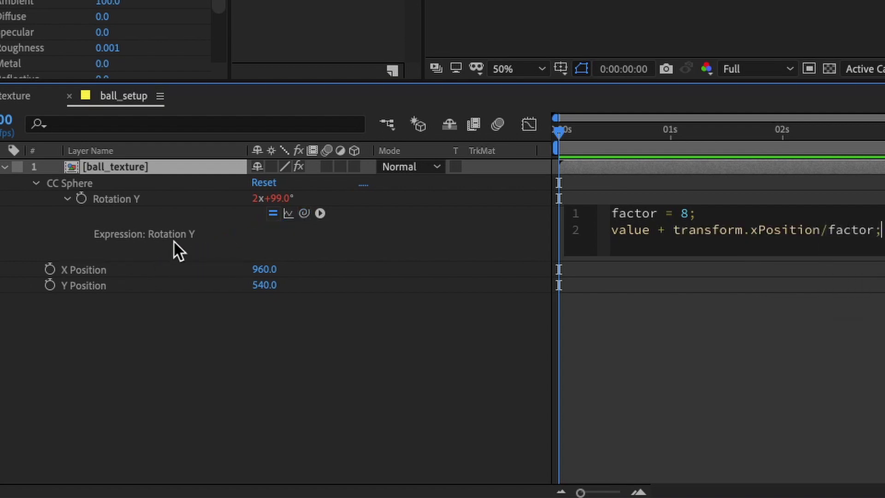
{"action": "left_click", "coordinate": [286, 312]}
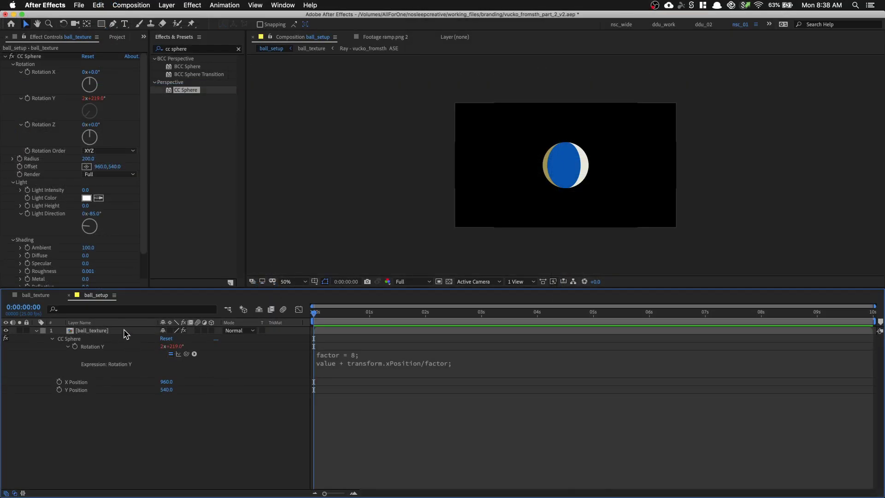
Change the expression factor from 8 to 2 and slide the ball to X about 1768
{"action": "left_click", "coordinate": [181, 172]}
{"action": "left_click_drag", "start_coordinate": [573, 177], "coordinate": [654, 182]}
{"action": "key", "text": "super+z"}
{"action": "left_click", "coordinate": [374, 367]}
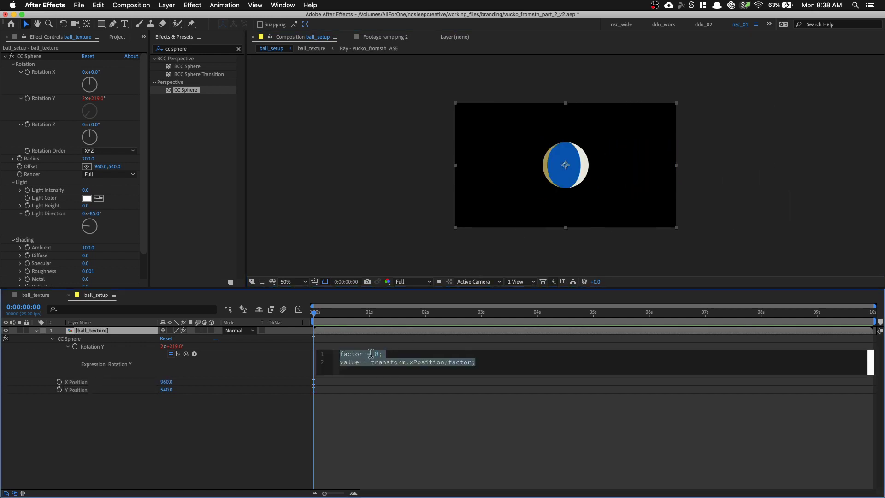
{"action": "left_click", "coordinate": [378, 353]}
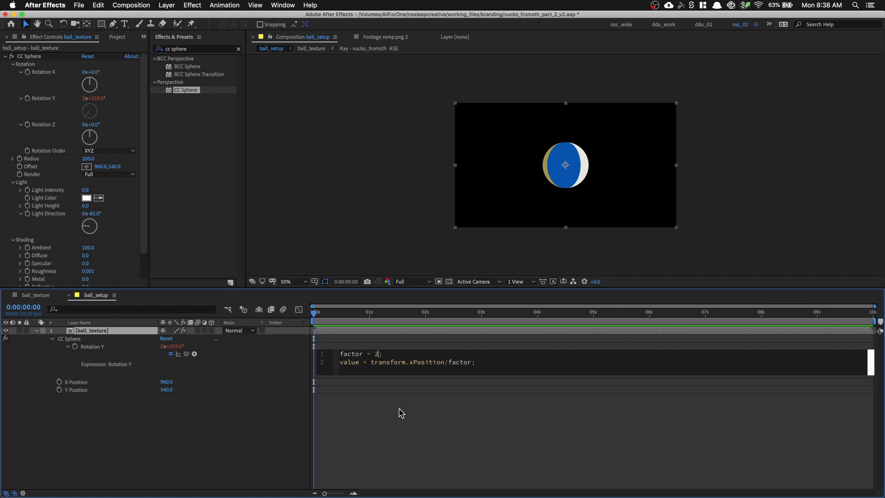
{"action": "left_click", "coordinate": [401, 413]}
{"action": "mouse_move", "coordinate": [584, 172]}
{"action": "left_mouse_down"}
{"action": "mouse_move", "coordinate": [491, 165]}
{"action": "mouse_move", "coordinate": [556, 170]}
{"action": "mouse_move", "coordinate": [523, 179]}
{"action": "mouse_move", "coordinate": [654, 178]}
{"action": "left_mouse_up"}
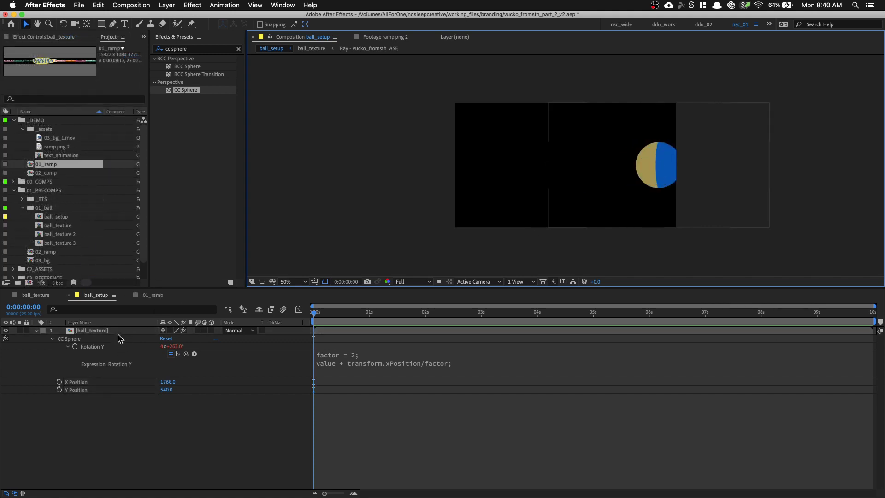
Rename the ball_texture layer to ball_1 and set its label colour to Green
{"action": "left_click", "coordinate": [119, 335]}
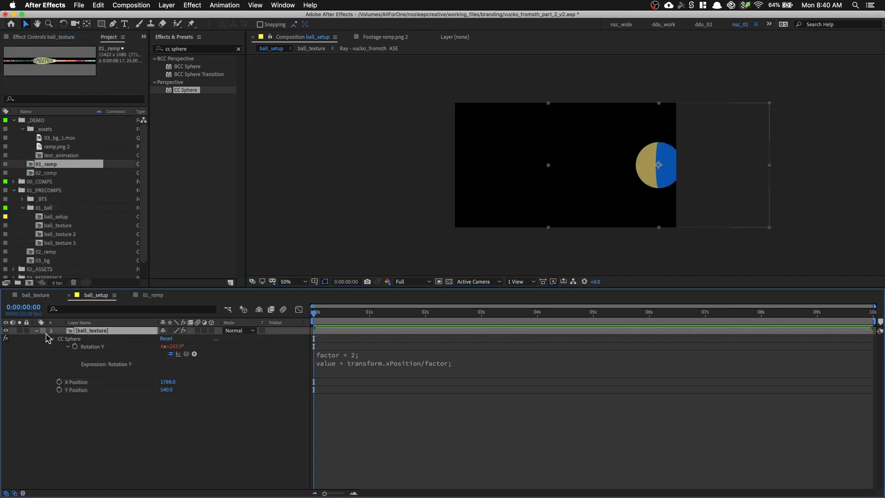
{"action": "key", "text": "Return"}
{"action": "type", "text": "ball_1"}
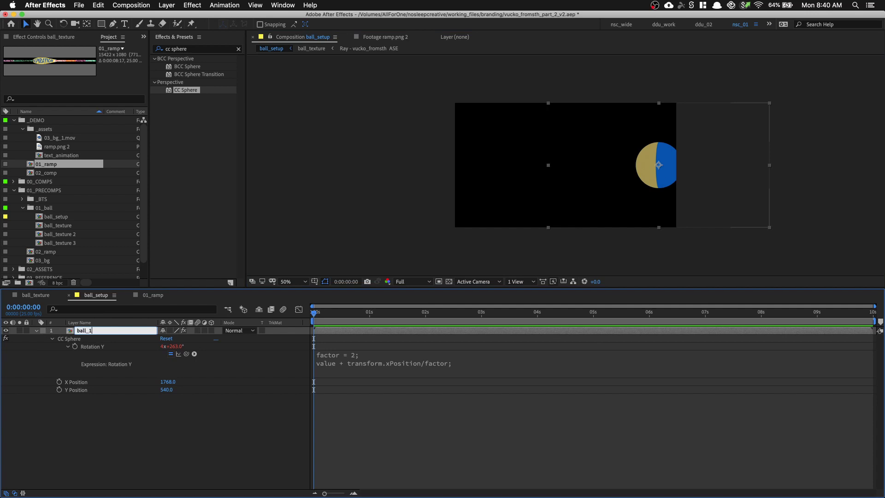
{"action": "key", "text": "Return"}
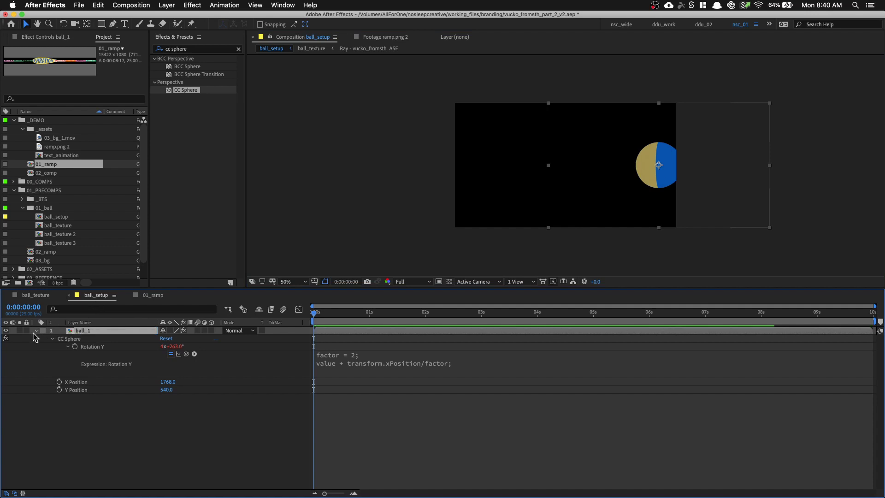
{"action": "left_click", "coordinate": [41, 331]}
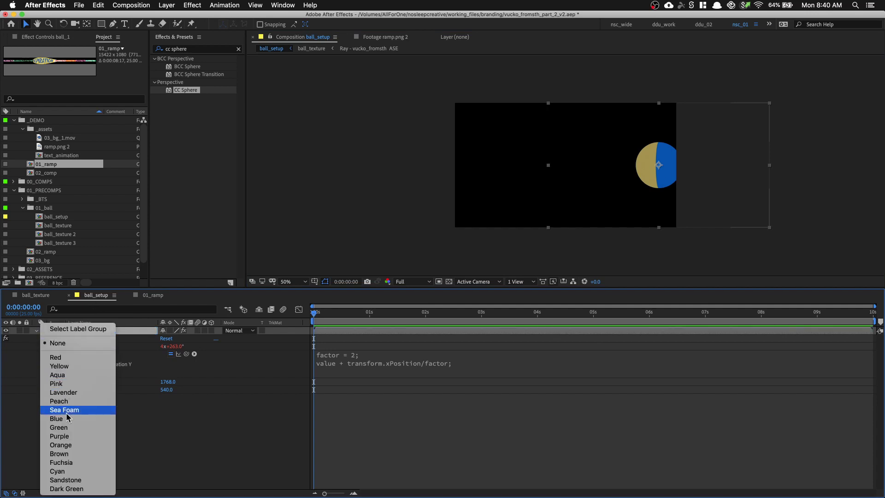
{"action": "left_click", "coordinate": [60, 427]}
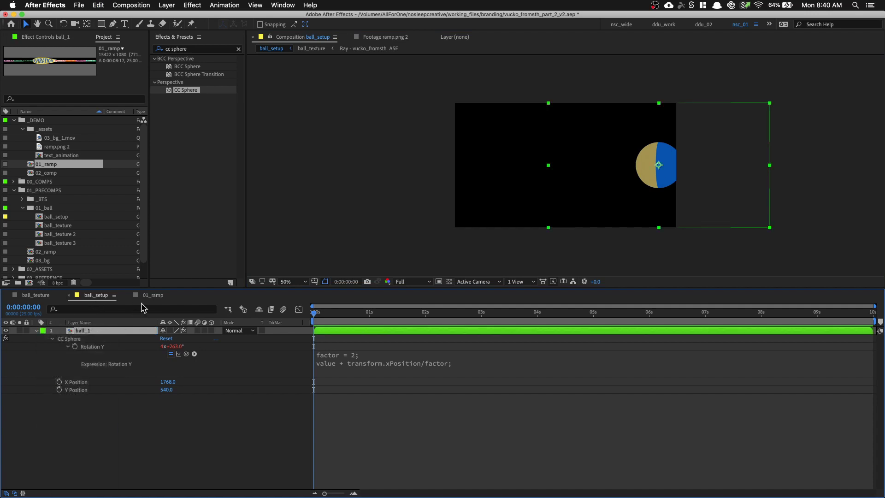
Switch to 01_ramp, hide the rulers, and review its Composition Settings unchanged
{"action": "left_click", "coordinate": [154, 296]}
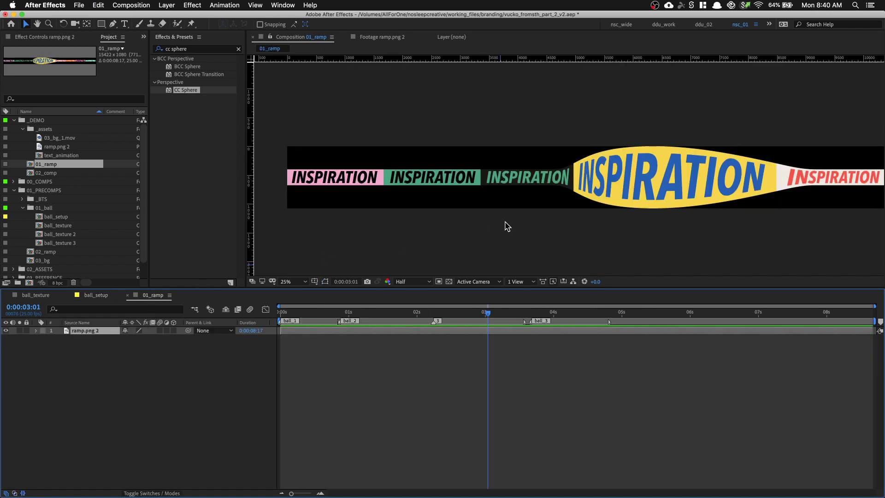
{"action": "scroll", "coordinate": [507, 226], "scroll_direction": "down", "scroll_amount": 1}
{"action": "left_click_drag", "start_coordinate": [546, 215], "coordinate": [467, 211]}
{"action": "scroll", "coordinate": [488, 226], "scroll_direction": "up", "scroll_amount": 1}
{"action": "scroll", "coordinate": [488, 225], "scroll_direction": "down", "scroll_amount": 2}
{"action": "key", "text": "super+r"}
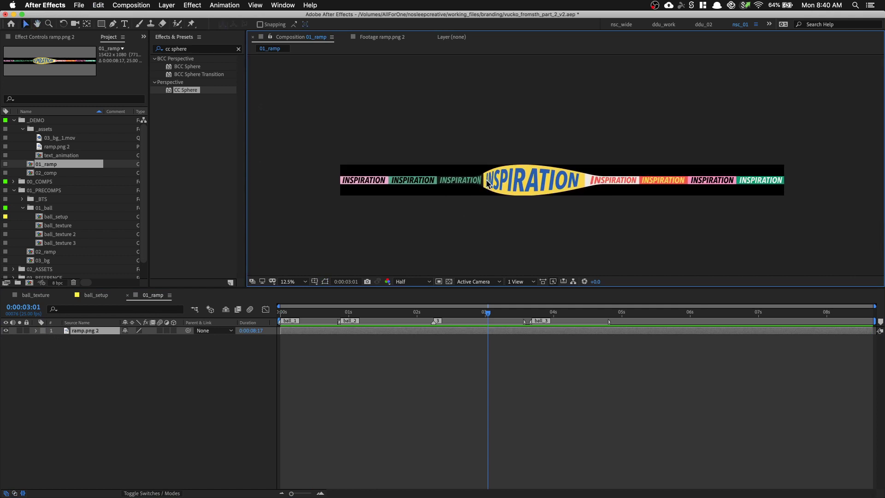
{"action": "key", "text": "super+k"}
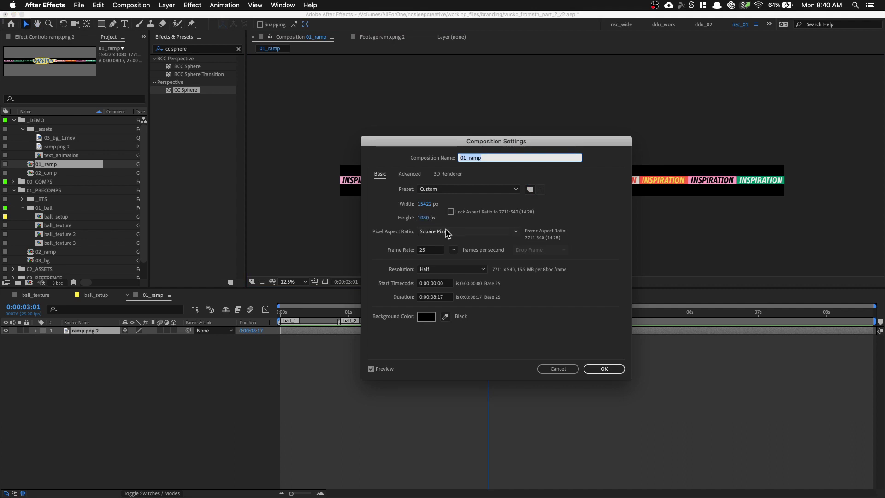
{"action": "left_click", "coordinate": [610, 369]}
Paste the ball_texture comp into 01_ramp as a layer above ramp.png 2
{"action": "left_click", "coordinate": [312, 355]}
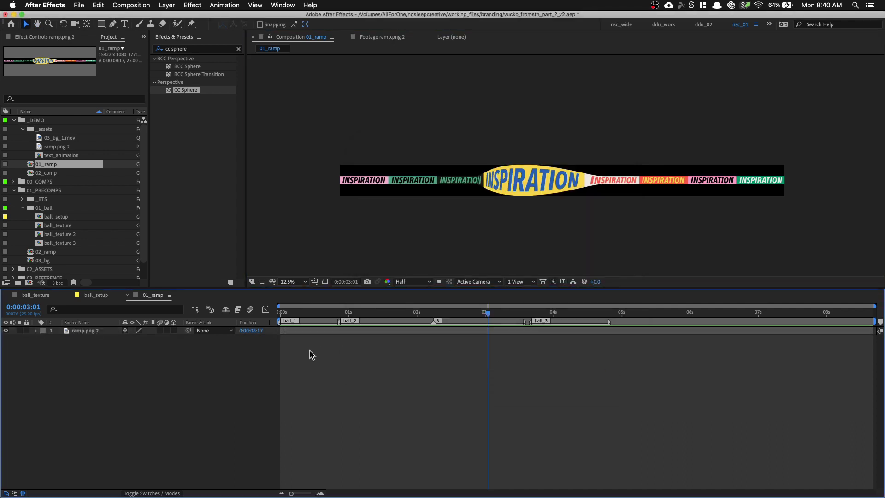
{"action": "key", "text": "period"}
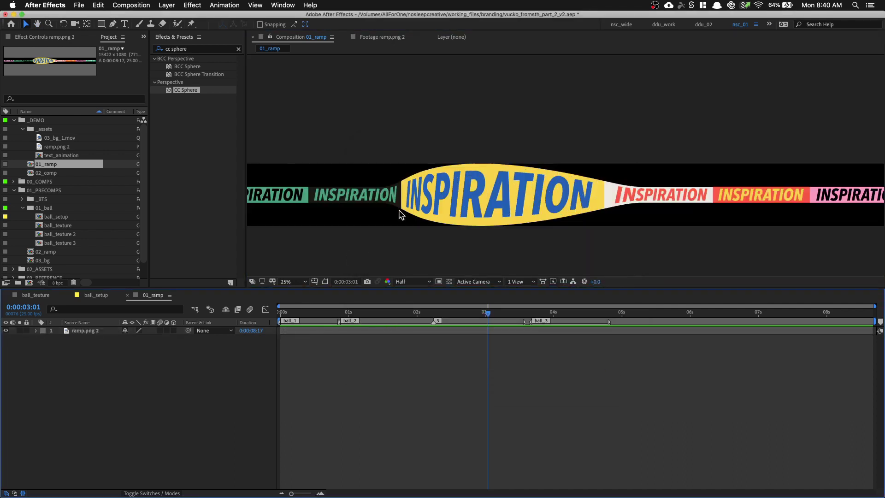
{"action": "left_click_drag", "start_coordinate": [391, 212], "coordinate": [482, 208]}
{"action": "key", "text": "super+v"}
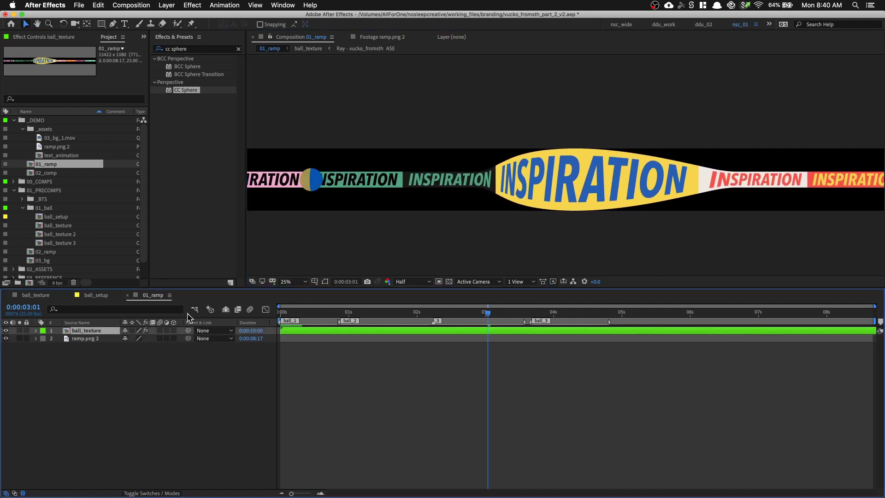
{"action": "left_click_drag", "start_coordinate": [298, 229], "coordinate": [380, 242]}
{"action": "left_click", "coordinate": [381, 242]}
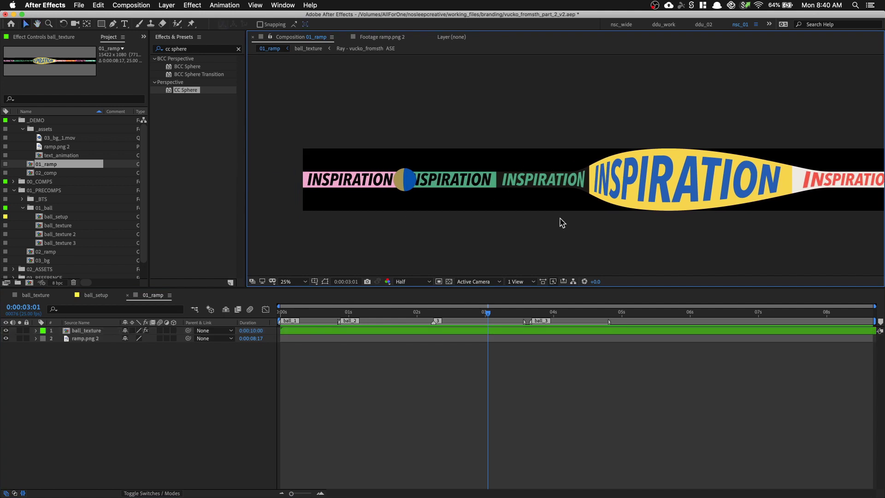
{"action": "left_click", "coordinate": [233, 368]}
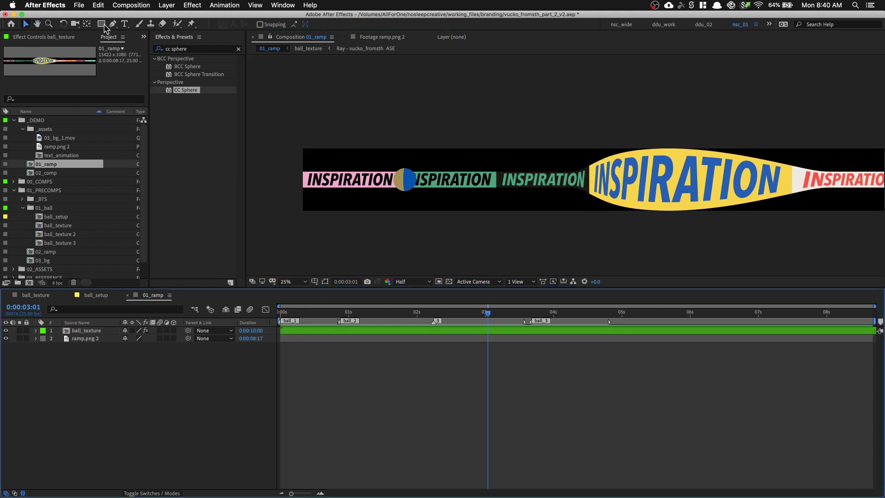
Create a comp-sized purple rectangle shape layer and set its X scale to 200%
{"action": "double_click", "coordinate": [102, 24]}
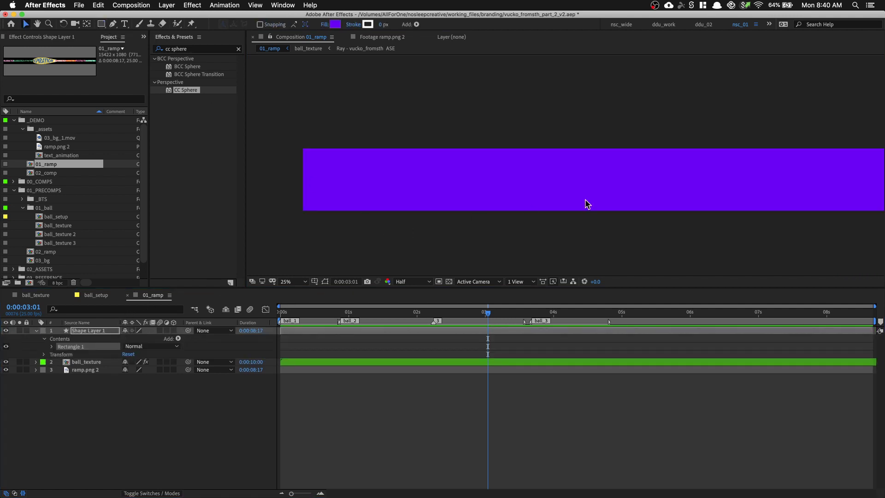
{"action": "key", "text": "comma"}
{"action": "left_click_drag", "start_coordinate": [814, 174], "coordinate": [420, 180]}
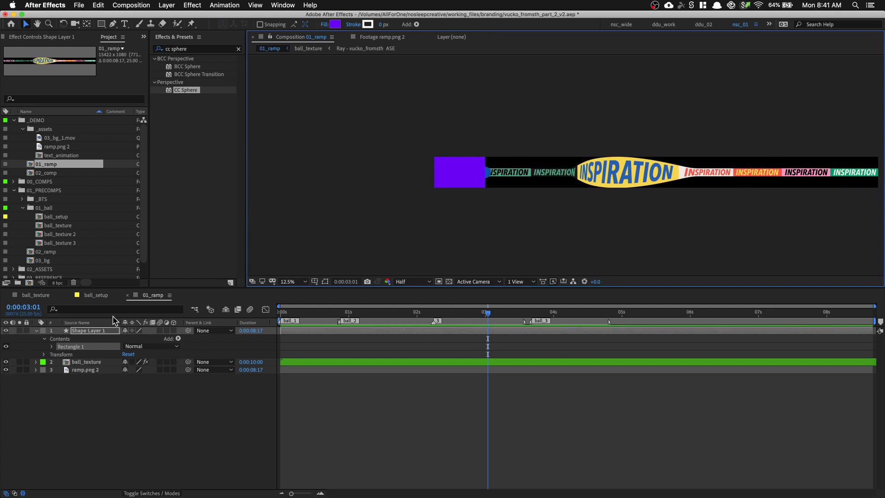
{"action": "key", "text": "s"}
{"action": "left_click_drag", "start_coordinate": [131, 339], "coordinate": [223, 338]}
{"action": "left_click", "coordinate": [137, 339]}
{"action": "type", "text": "200.0"}
{"action": "key", "text": "Return"}
Position the stretched rectangle over the banner's left end
{"action": "key", "text": "comma"}
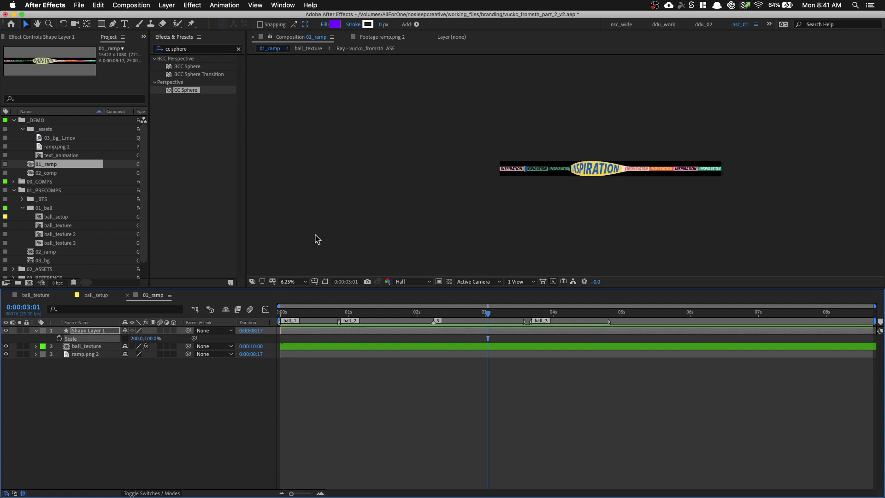
{"action": "left_click_drag", "start_coordinate": [414, 171], "coordinate": [501, 174]}
{"action": "key", "text": "period"}
{"action": "key", "text": "period"}
{"action": "key", "text": "period"}
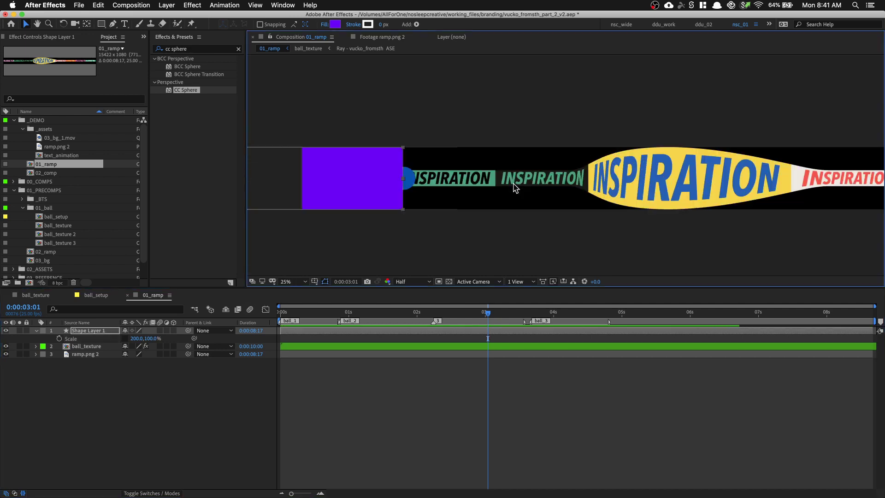
{"action": "left_click_drag", "start_coordinate": [428, 166], "coordinate": [546, 166]}
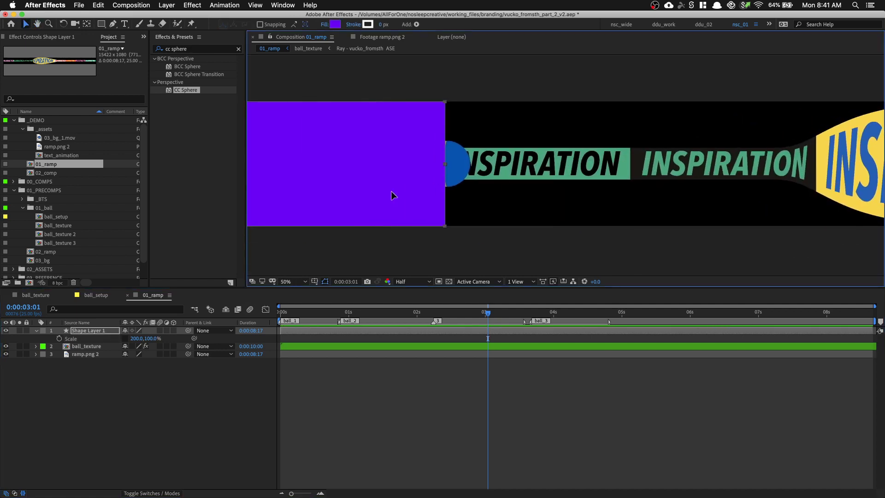
Parent the rectangle to the ball layer and rename it matte
{"action": "key", "text": "v"}
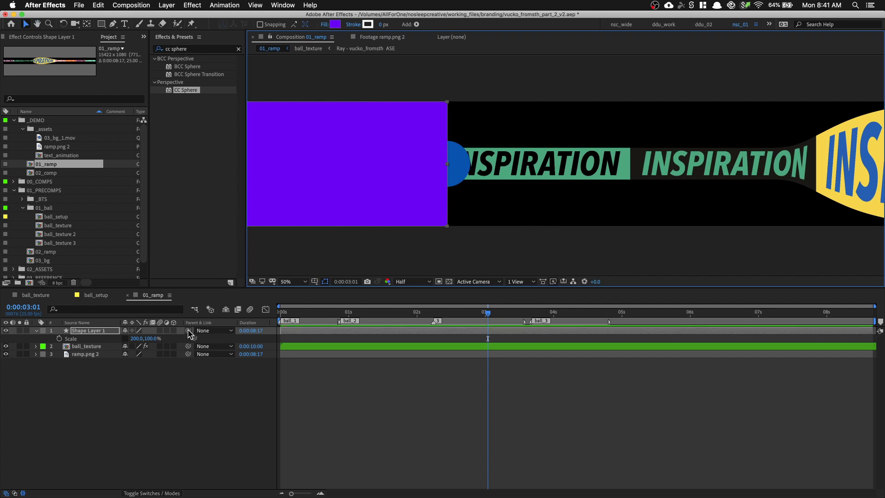
{"action": "left_click_drag", "start_coordinate": [188, 331], "coordinate": [80, 349]}
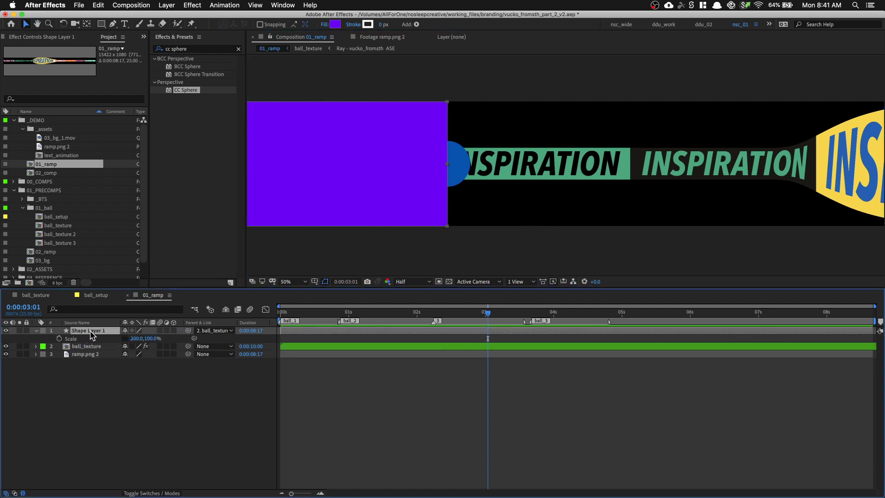
{"action": "left_click", "coordinate": [88, 323]}
{"action": "key", "text": "Return"}
{"action": "type", "text": "matte"}
{"action": "key", "text": "Return"}
Set the matte layer's mode to Stencil Alpha and move it below ball_1
{"action": "left_click", "coordinate": [156, 493]}
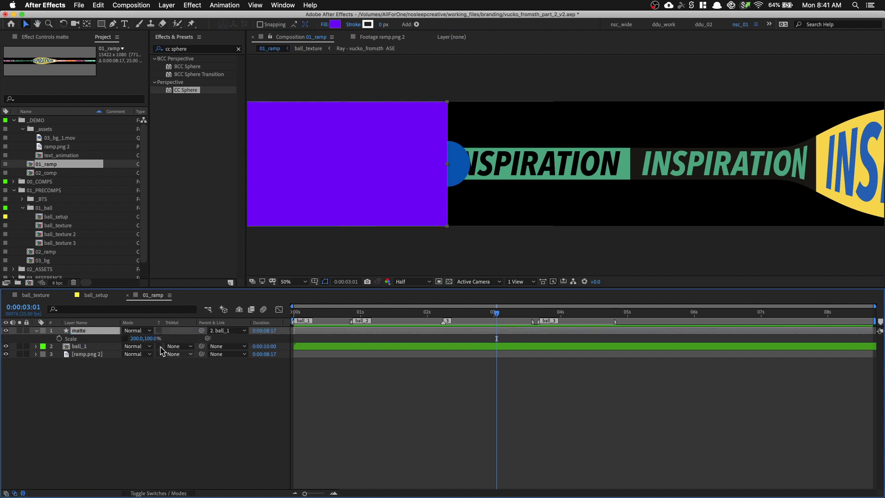
{"action": "left_click", "coordinate": [138, 330]}
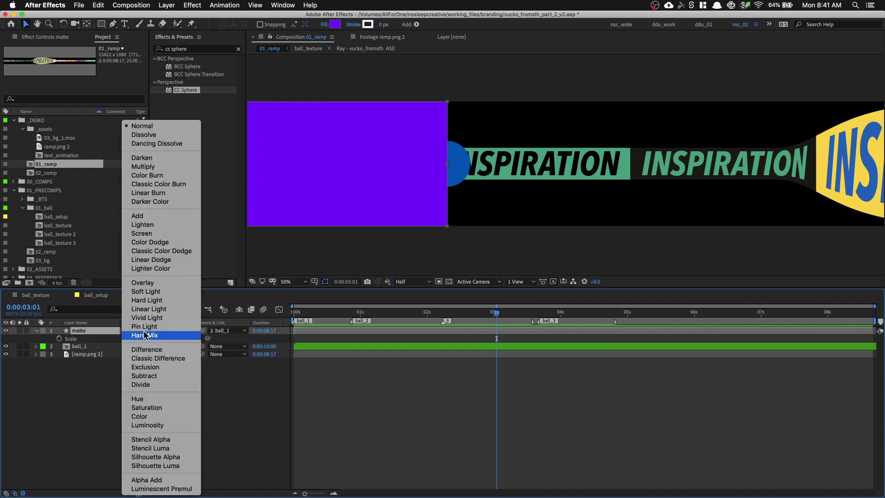
{"action": "left_click", "coordinate": [159, 439]}
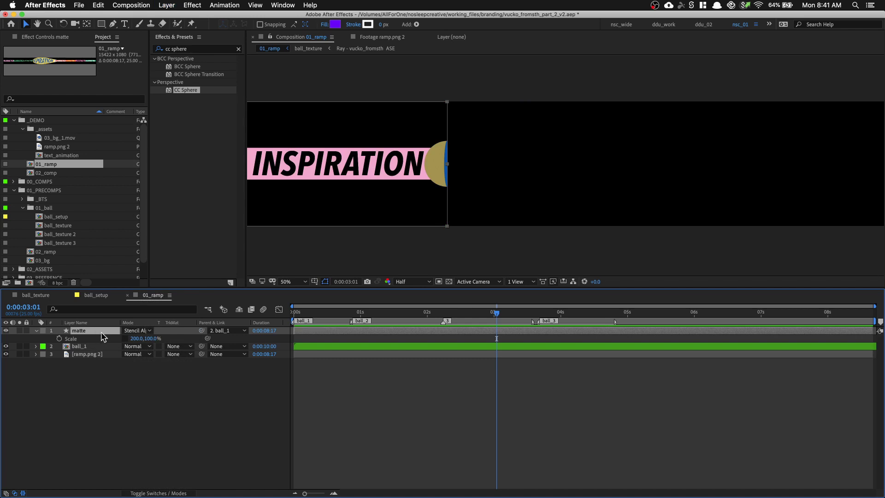
{"action": "left_click_drag", "start_coordinate": [102, 349], "coordinate": [103, 354]}
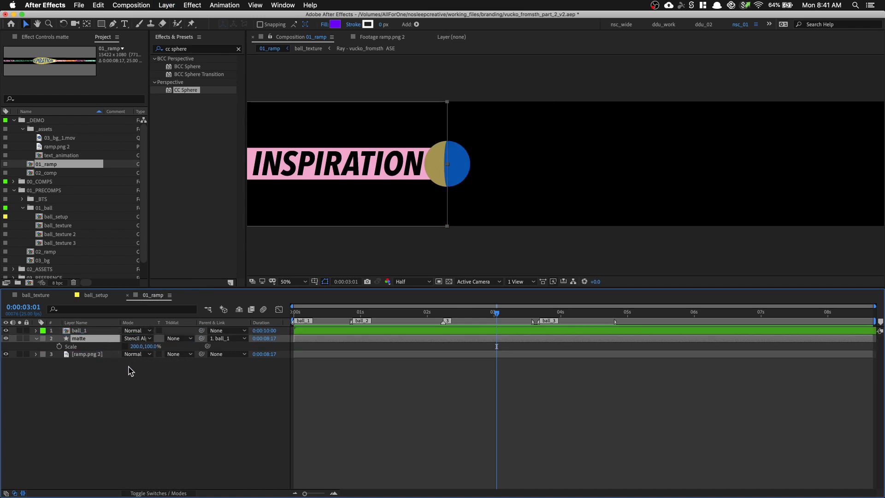
{"action": "left_click", "coordinate": [138, 374]}
{"action": "left_click", "coordinate": [106, 339]}
Start keyframing ball_1's separate X Position and move the ball right to 1184
{"action": "left_click", "coordinate": [76, 331]}
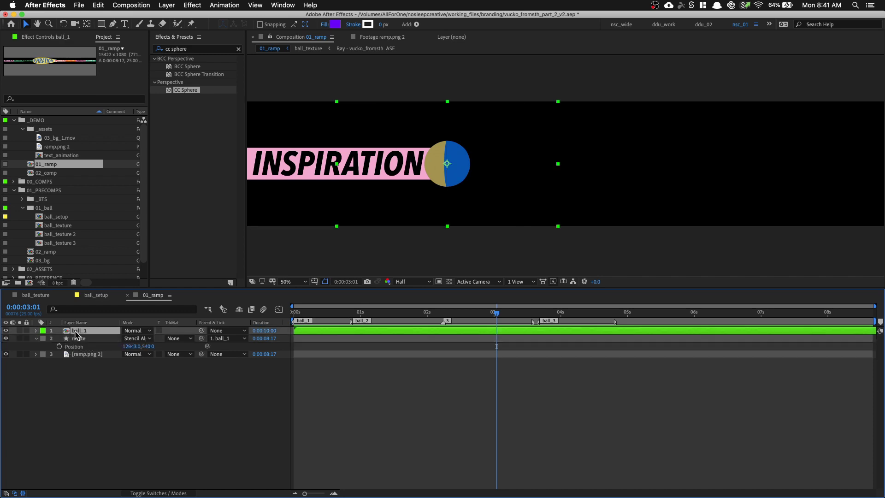
{"action": "key", "text": "p"}
{"action": "left_click", "coordinate": [59, 339]}
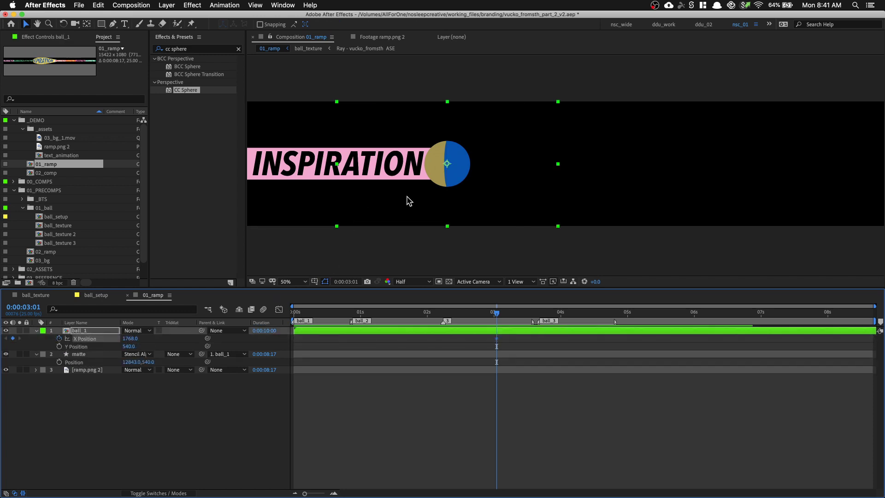
{"action": "left_click_drag", "start_coordinate": [475, 187], "coordinate": [575, 200]}
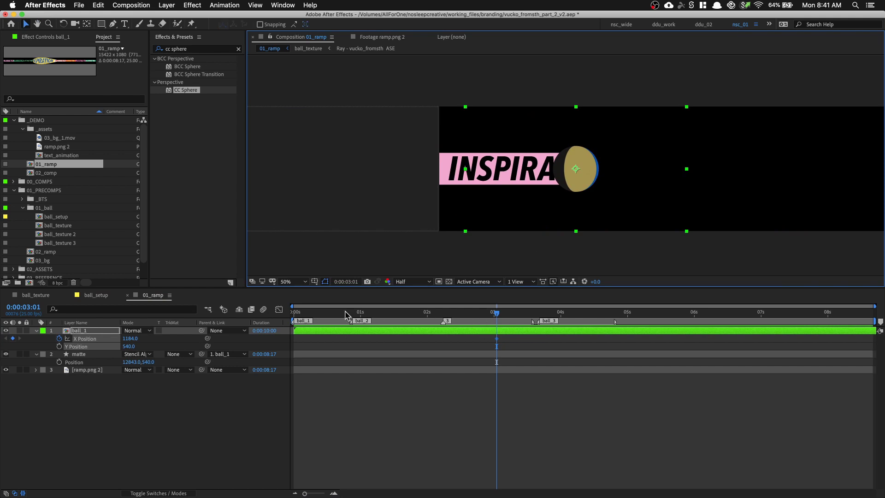
Keyframe ball_1's X Position from -332 at frame 0 to 15836.5 at frame 23
{"action": "left_click_drag", "start_coordinate": [340, 314], "coordinate": [290, 315]}
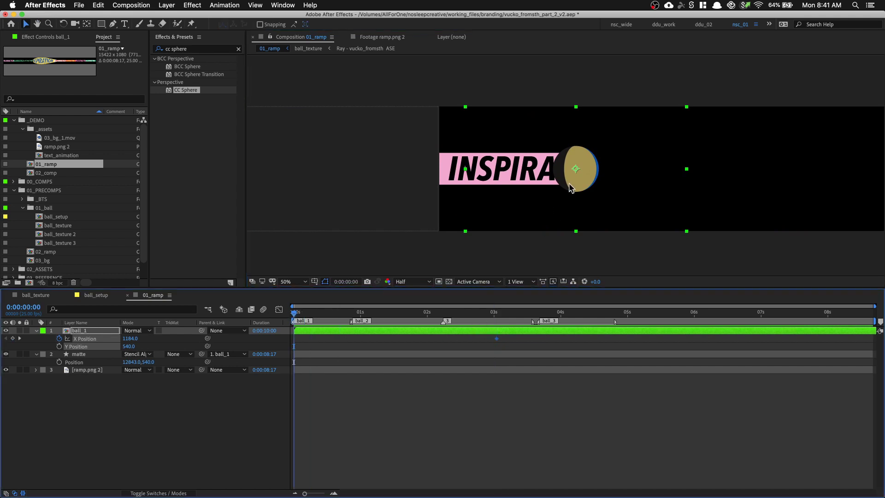
{"action": "left_click_drag", "start_coordinate": [577, 177], "coordinate": [407, 176]}
{"action": "left_click", "coordinate": [350, 315]}
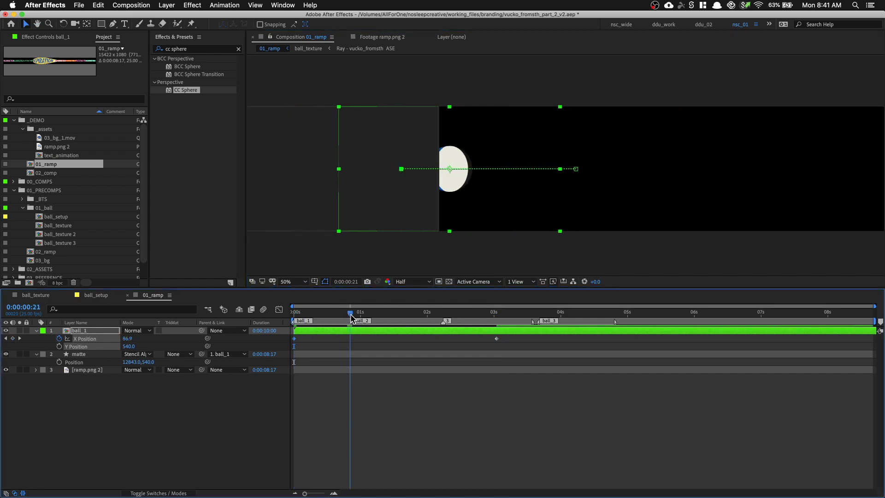
{"action": "left_click_drag", "start_coordinate": [350, 315], "coordinate": [353, 315]}
{"action": "left_click_drag", "start_coordinate": [606, 122], "coordinate": [536, 138]}
{"action": "left_click_drag", "start_coordinate": [415, 175], "coordinate": [664, 183]}
{"action": "left_click_drag", "start_coordinate": [401, 164], "coordinate": [365, 162]}
{"action": "key", "text": "space"}
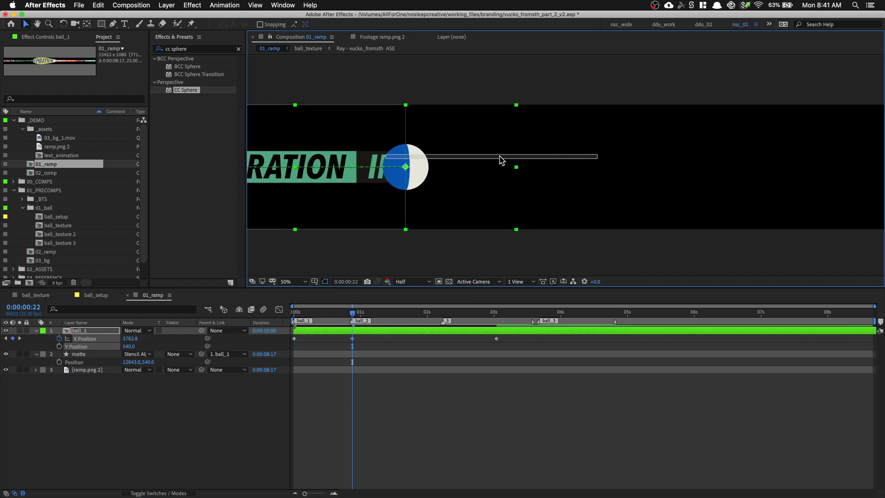
{"action": "left_click_drag", "start_coordinate": [409, 161], "coordinate": [581, 162]}
{"action": "scroll", "coordinate": [428, 189], "scroll_direction": "down", "scroll_amount": 1}
{"action": "key", "text": "Page_Down"}
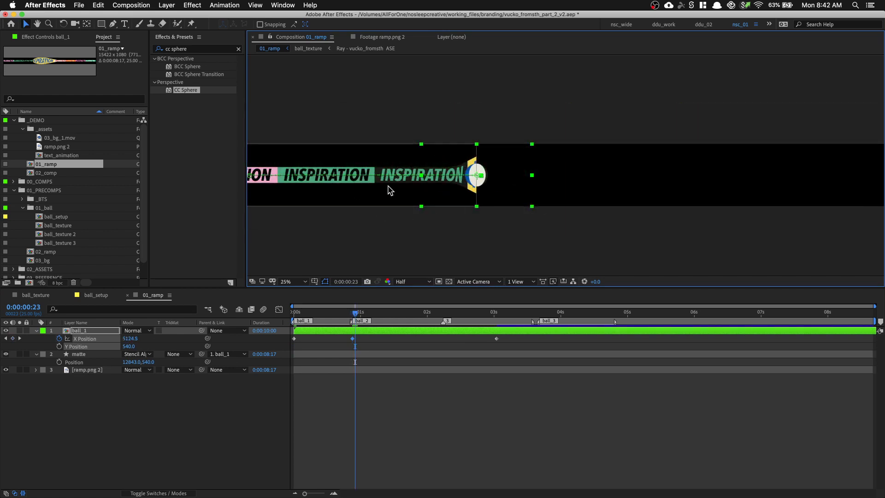
{"action": "left_click_drag", "start_coordinate": [515, 193], "coordinate": [389, 197]}
{"action": "left_click_drag", "start_coordinate": [459, 199], "coordinate": [659, 203]}
Delete the stray keyframe near 3 seconds and preview the ball's roll from the start
{"action": "scroll", "coordinate": [385, 220], "scroll_direction": "left", "scroll_amount": 10}
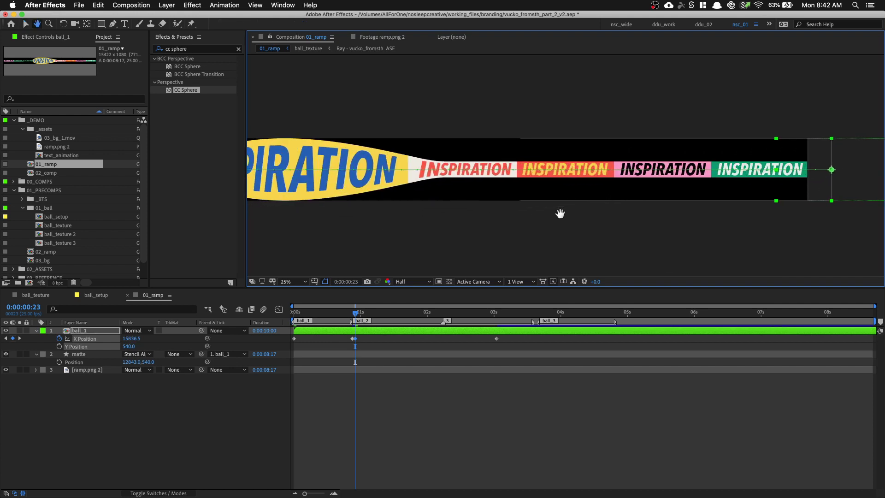
{"action": "left_click", "coordinate": [497, 339]}
{"action": "key", "text": "Delete"}
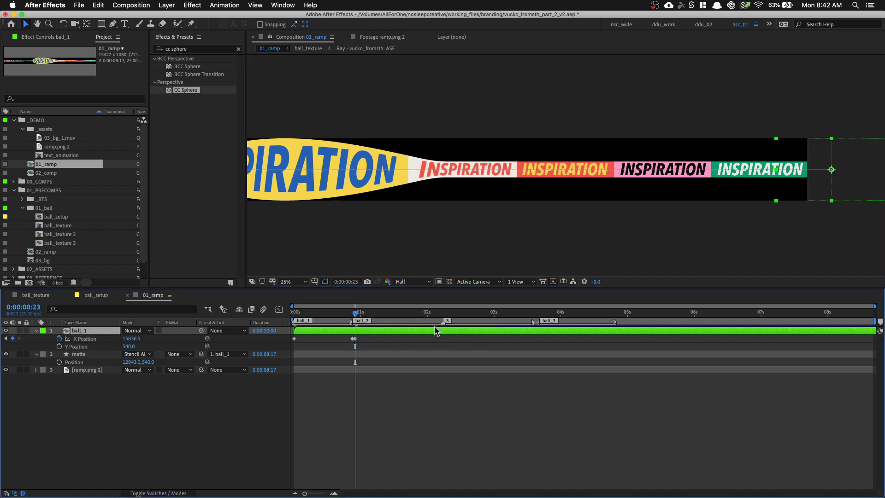
{"action": "key", "text": "Home"}
{"action": "key", "text": "space"}
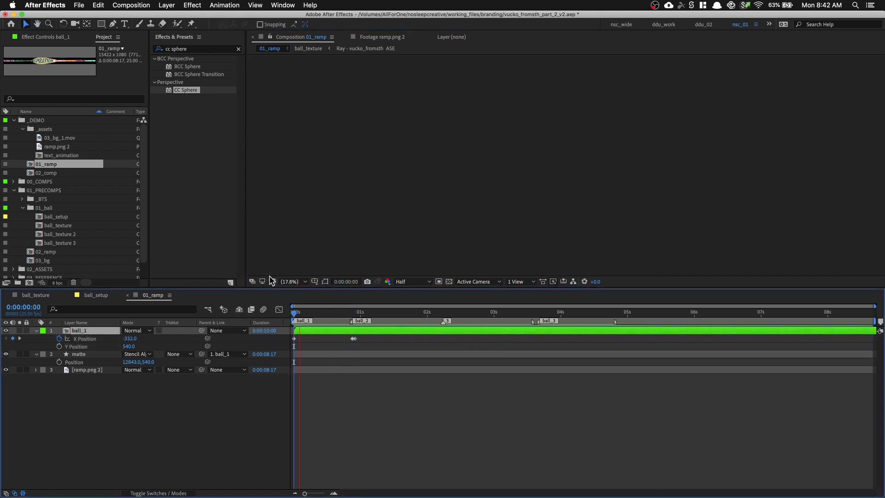
{"action": "key", "text": "space"}
{"action": "left_click_drag", "start_coordinate": [301, 315], "coordinate": [277, 331]}
Duplicate ball_1 into ball_2 and start it at the ball_2 marker
{"action": "left_click", "coordinate": [36, 330]}
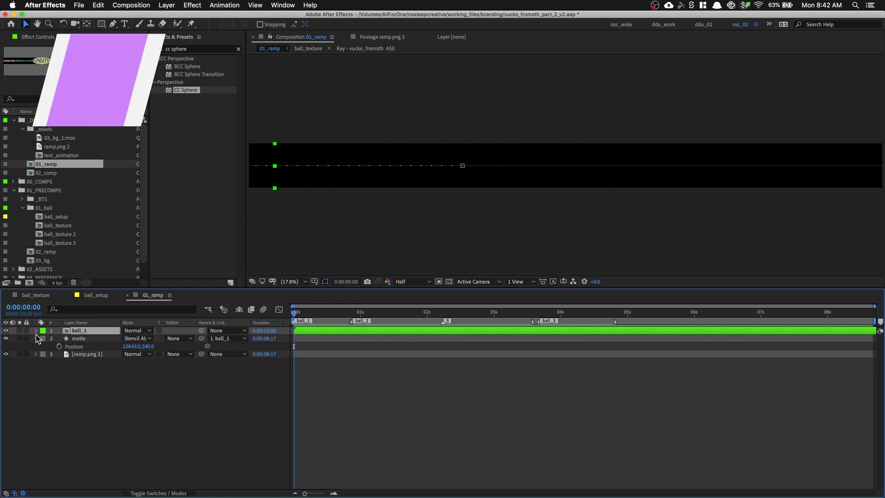
{"action": "left_click", "coordinate": [36, 338]}
{"action": "key", "text": "super+d"}
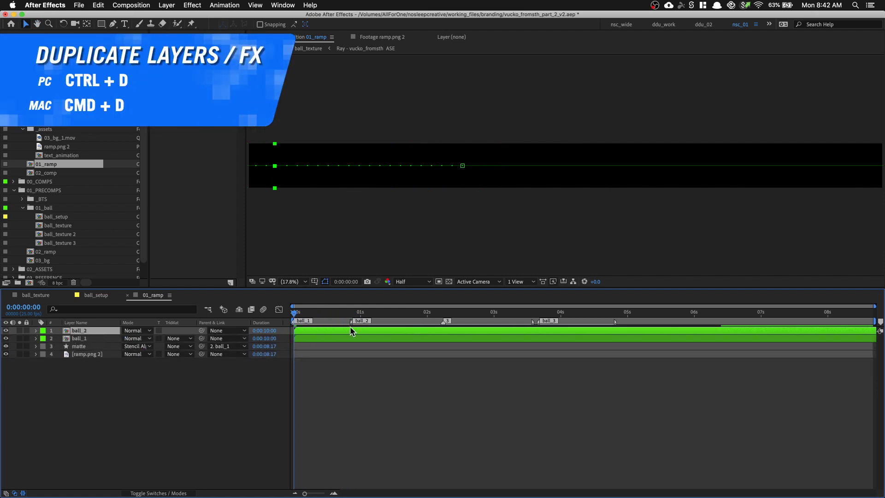
{"action": "left_click_drag", "start_coordinate": [362, 333], "coordinate": [400, 332]}
Delete ball_2's extra middle X Position keyframe
{"action": "left_click_drag", "start_coordinate": [313, 493], "coordinate": [319, 493]}
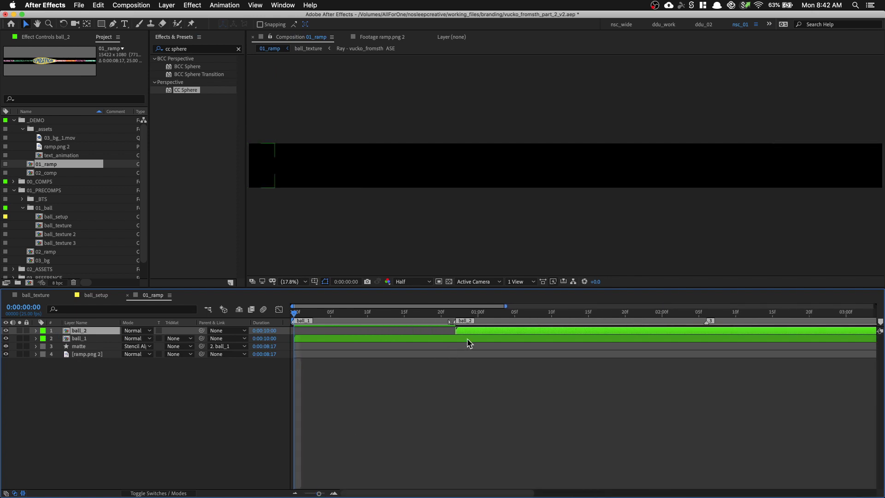
{"action": "key", "text": "i"}
{"action": "key", "text": "u"}
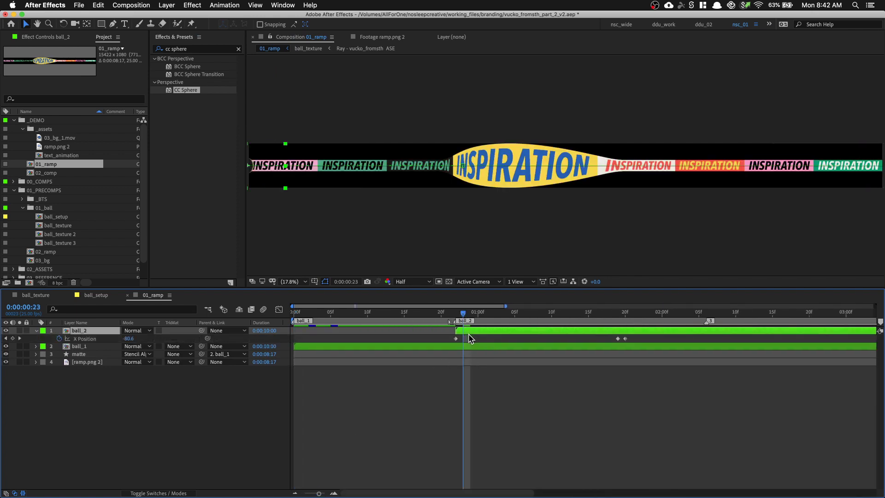
{"action": "left_click", "coordinate": [618, 339]}
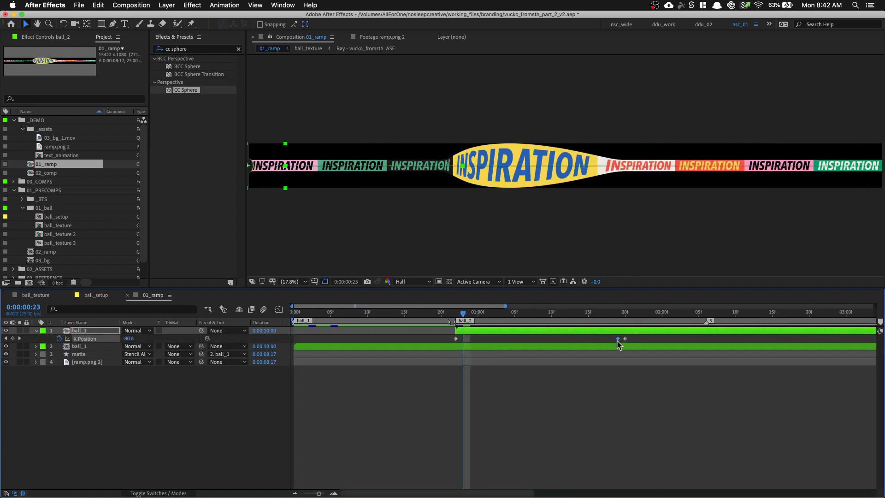
{"action": "key", "text": "Delete"}
Drag ball_2's last X Position keyframe later to about 3:13, stretching its roll
{"action": "left_click_drag", "start_coordinate": [462, 315], "coordinate": [566, 314]}
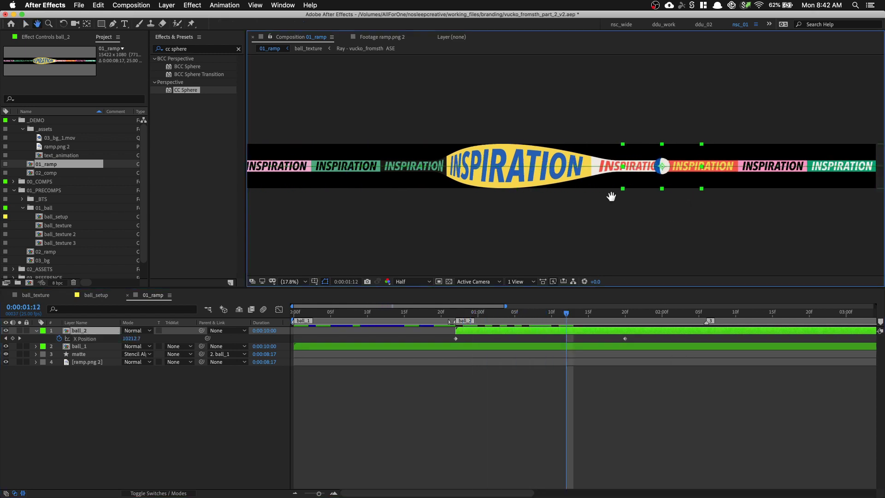
{"action": "left_click_drag", "start_coordinate": [692, 196], "coordinate": [500, 206]}
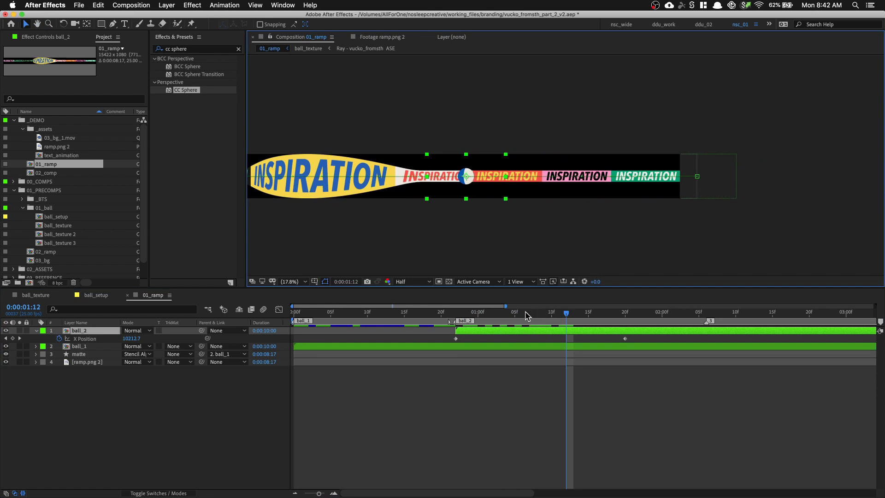
{"action": "left_click_drag", "start_coordinate": [576, 316], "coordinate": [669, 315]}
{"action": "scroll", "coordinate": [656, 248], "scroll_direction": "down", "scroll_amount": 3}
{"action": "left_click_drag", "start_coordinate": [656, 247], "coordinate": [570, 251]}
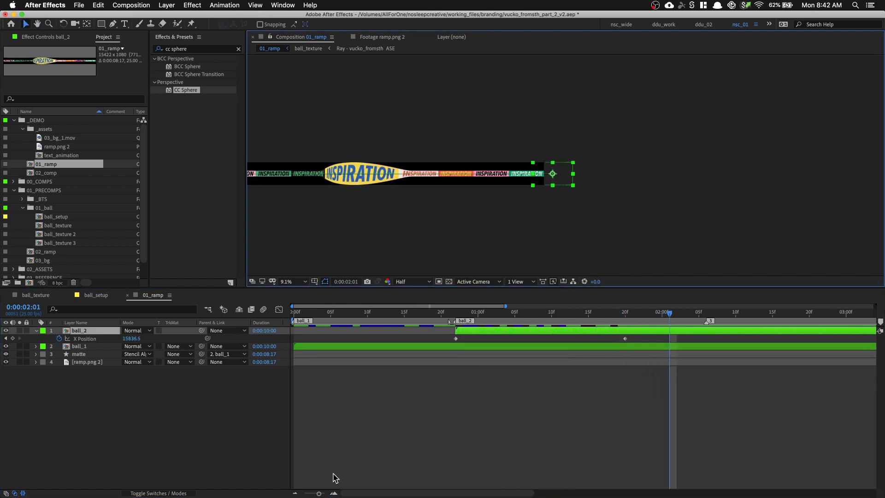
{"action": "left_click_drag", "start_coordinate": [319, 493], "coordinate": [310, 494]}
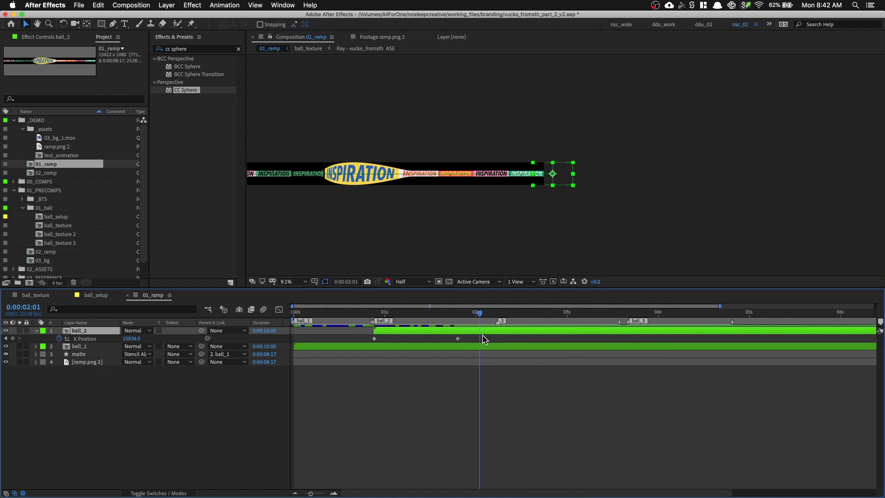
{"action": "left_click_drag", "start_coordinate": [458, 339], "coordinate": [618, 339]}
Keyframe ball_2's Scale at 100% at 1:17 and 274% at 2:00
{"action": "left_click_drag", "start_coordinate": [411, 199], "coordinate": [541, 208]}
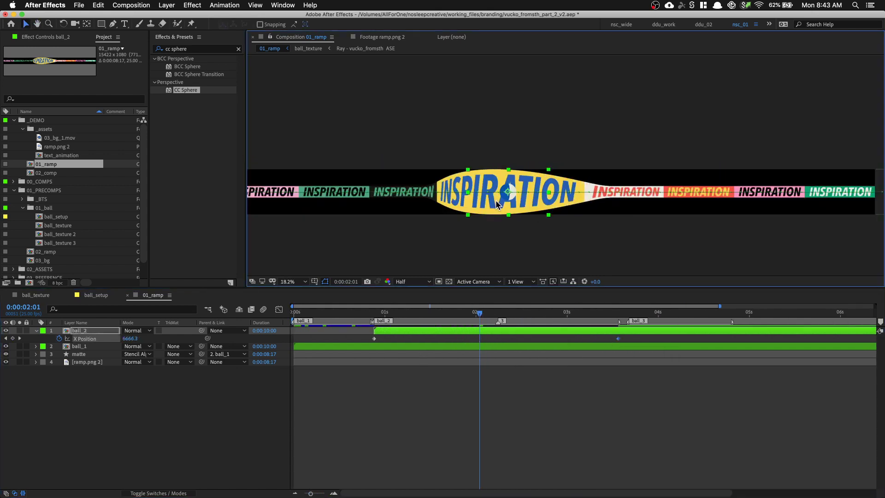
{"action": "scroll", "coordinate": [497, 204], "scroll_direction": "up", "scroll_amount": 2}
{"action": "key", "text": "shift+s"}
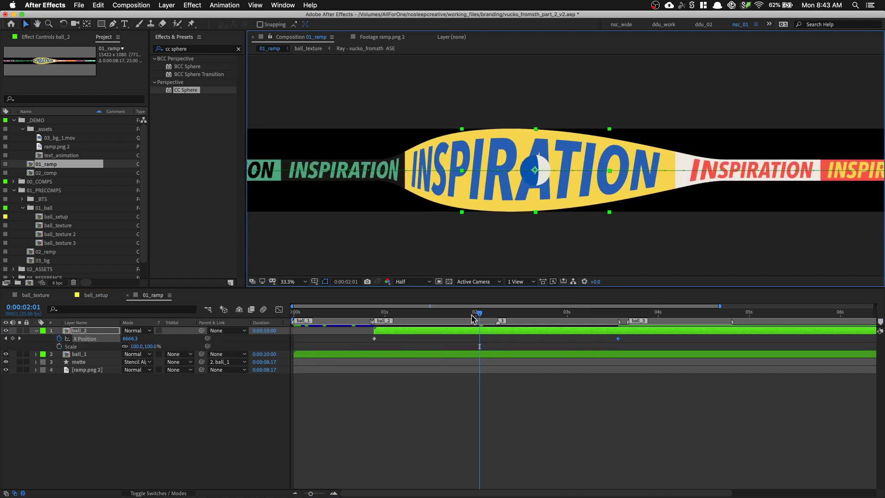
{"action": "left_click_drag", "start_coordinate": [471, 317], "coordinate": [447, 318]}
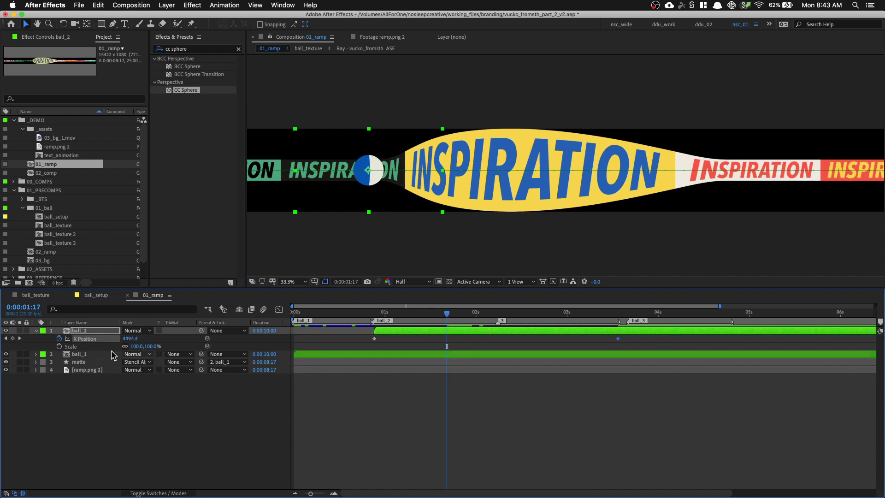
{"action": "left_click", "coordinate": [59, 347]}
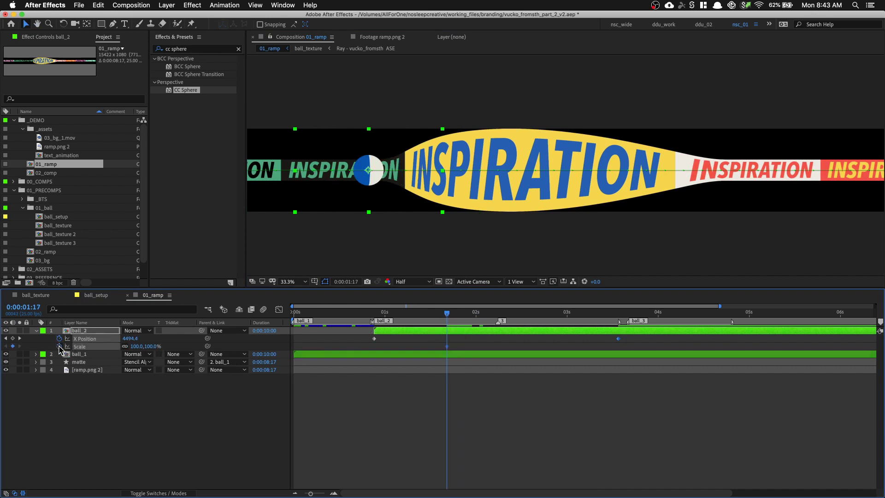
{"action": "left_click", "coordinate": [459, 316]}
{"action": "left_click_drag", "start_coordinate": [460, 318], "coordinate": [477, 318]}
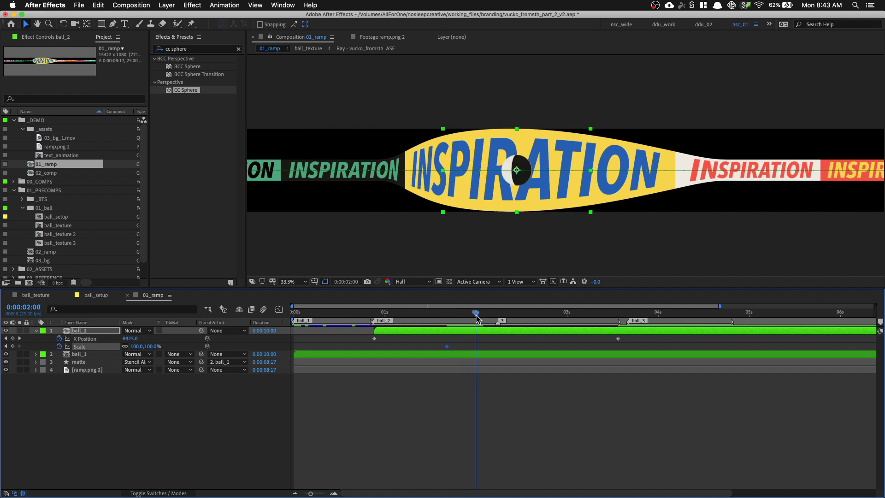
{"action": "left_click_drag", "start_coordinate": [156, 347], "coordinate": [236, 350]}
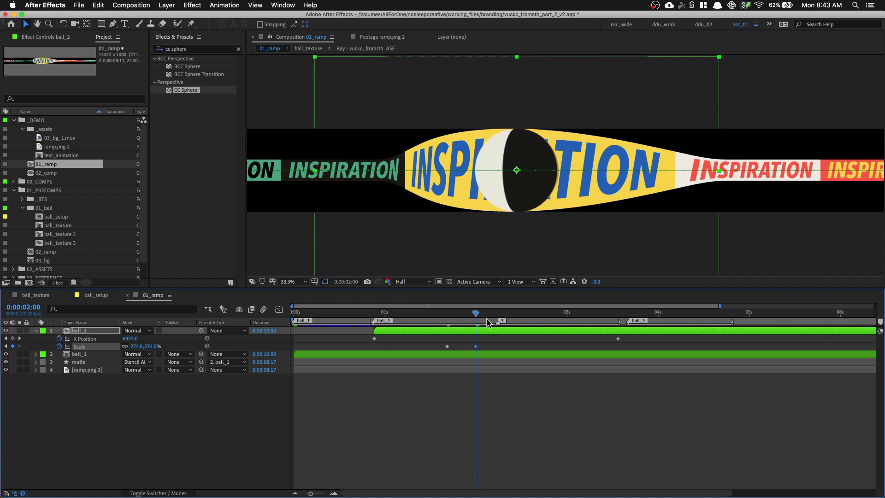
Return ball_2's Scale to 100% at 2:11 and preview the swell
{"action": "left_click_drag", "start_coordinate": [477, 314], "coordinate": [516, 319]}
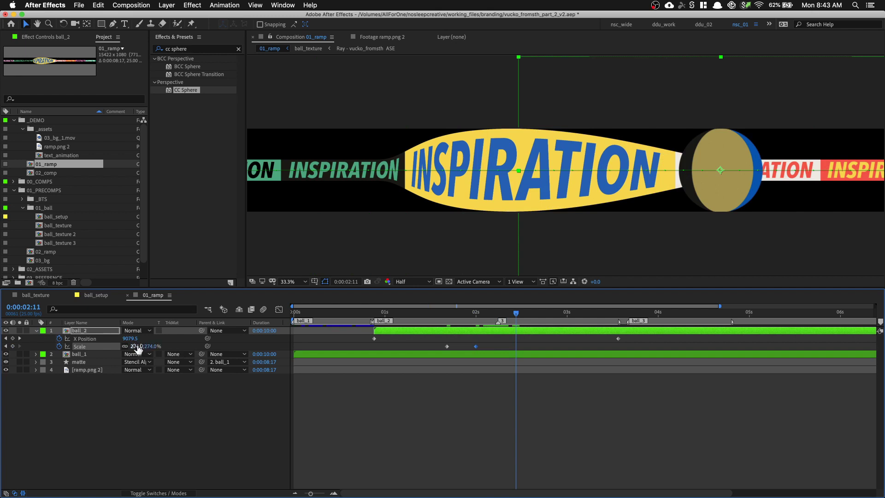
{"action": "type", "text": "100"}
{"action": "key", "text": "Return"}
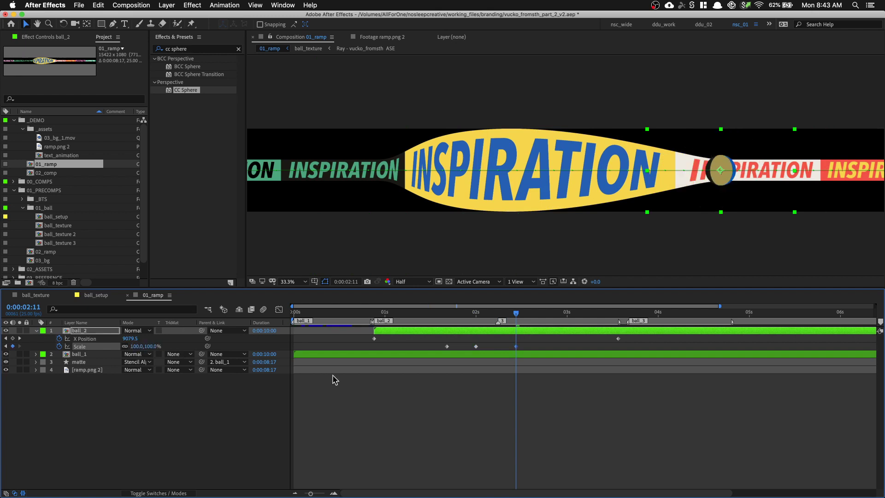
{"action": "key", "text": "space"}
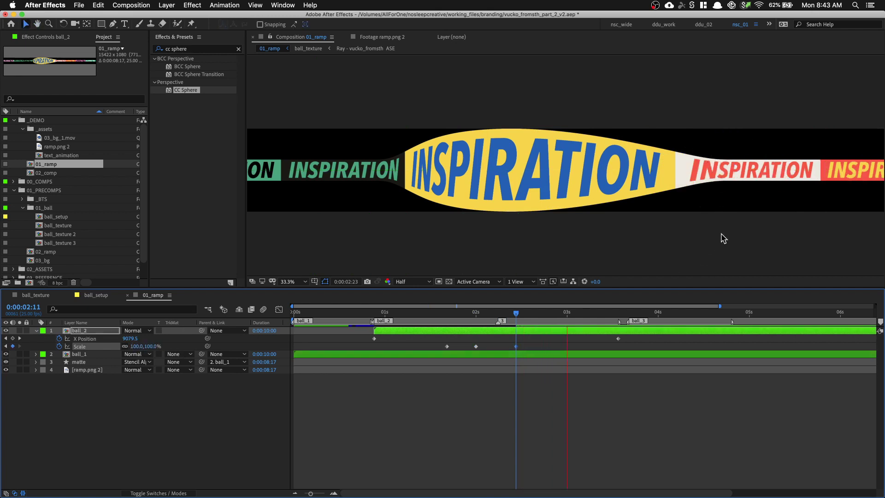
{"action": "key", "text": "space"}
{"action": "left_click_drag", "start_coordinate": [657, 214], "coordinate": [500, 205]}
{"action": "scroll", "coordinate": [538, 211], "scroll_direction": "down", "scroll_amount": 2}
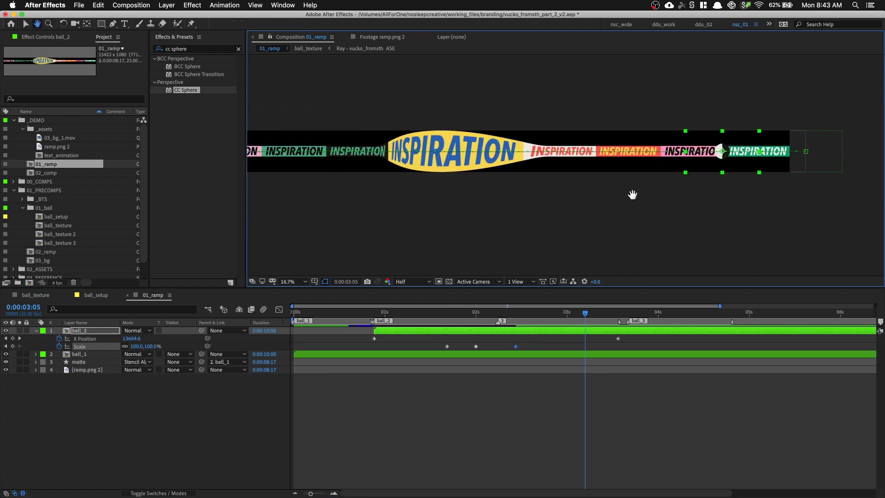
{"action": "key", "text": "u"}
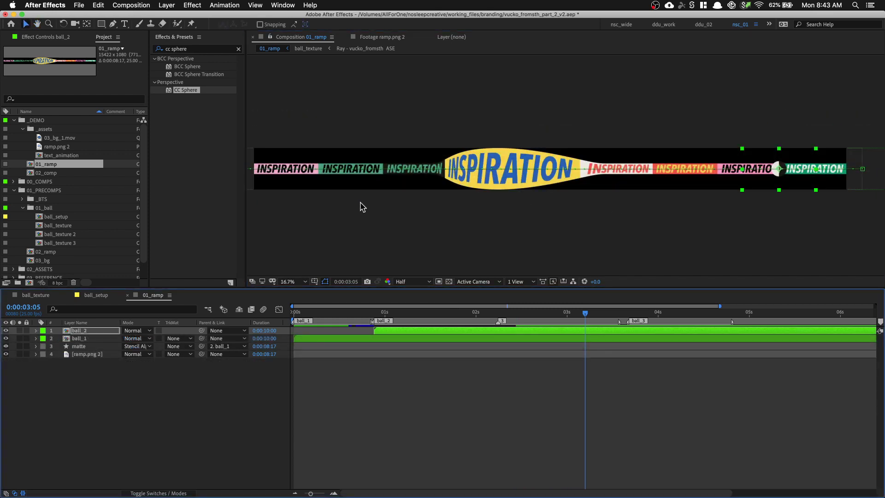
Duplicate ball_1 and its matte, move the copies to the top, and label them Purple
{"action": "left_click", "coordinate": [93, 340]}
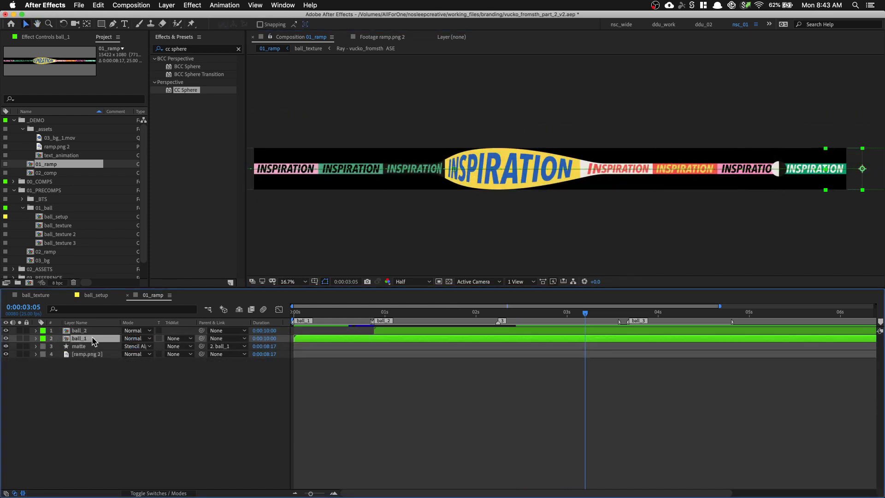
{"action": "left_click", "coordinate": [92, 347], "text": "shift"}
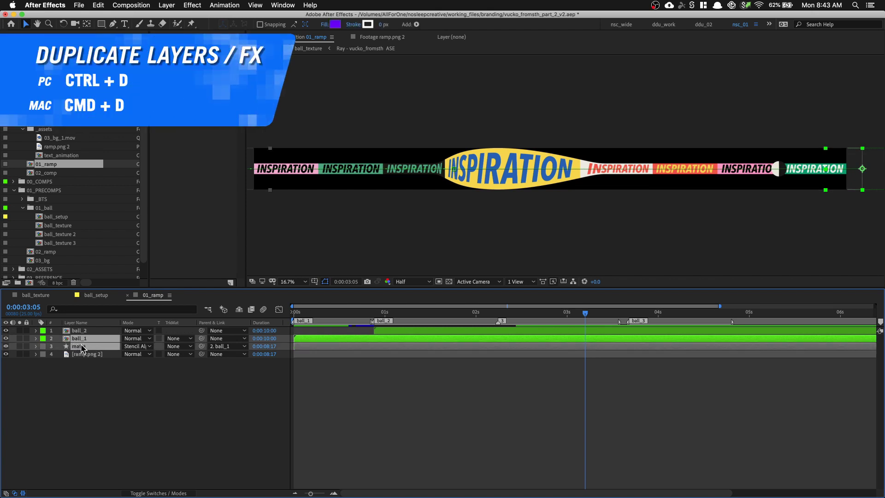
{"action": "key", "text": "super+d"}
{"action": "left_click_drag", "start_coordinate": [84, 347], "coordinate": [55, 339]}
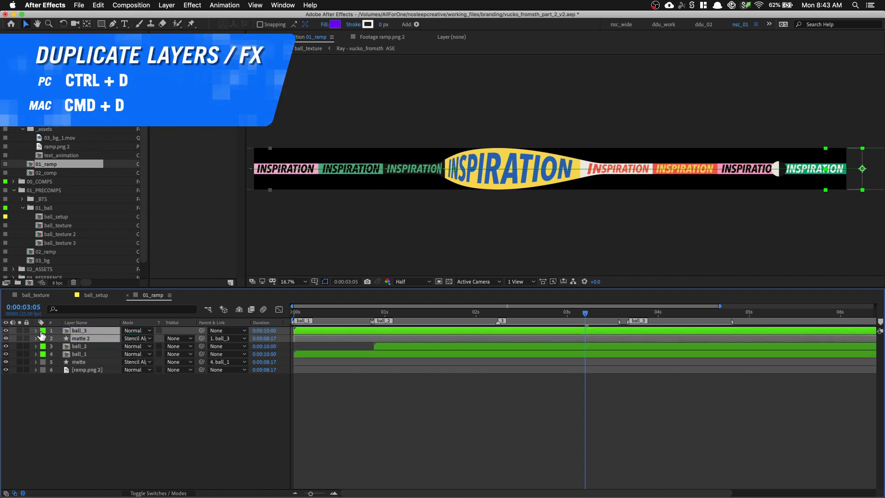
{"action": "left_click", "coordinate": [40, 332]}
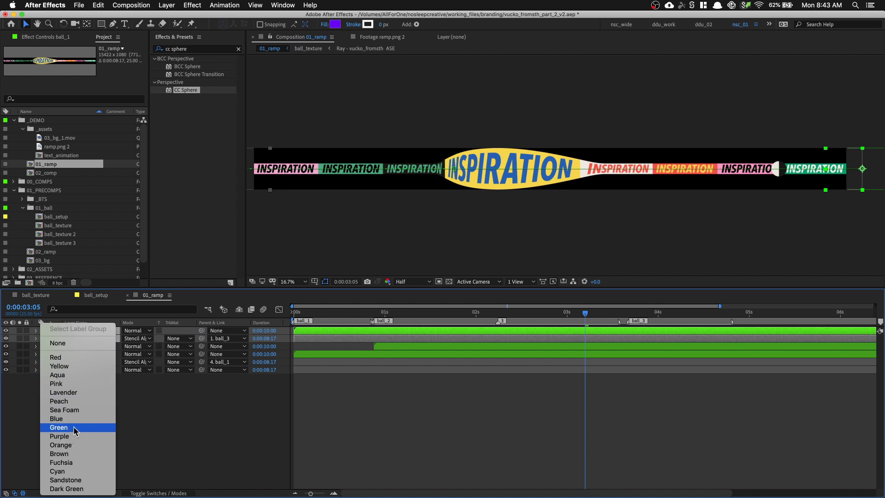
{"action": "left_click", "coordinate": [60, 436]}
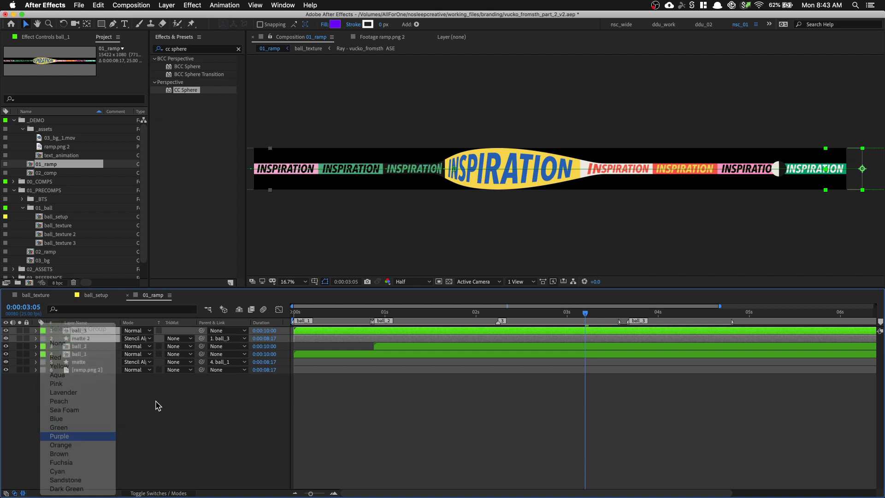
Start ball_3 and matte 2 near 3.5 seconds and retime ball_3's X Position keyframes to roll further
{"action": "left_click", "coordinate": [464, 340]}
{"action": "left_click", "coordinate": [392, 332], "text": "shift"}
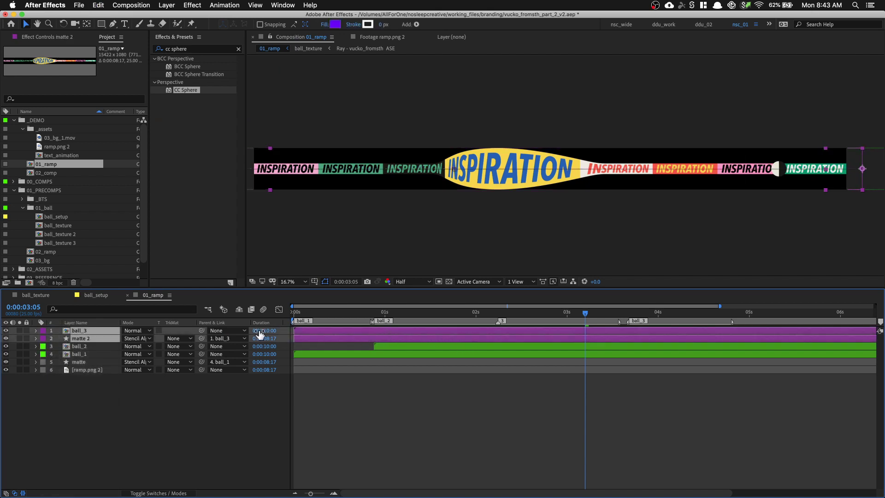
{"action": "left_click_drag", "start_coordinate": [342, 334], "coordinate": [638, 340]}
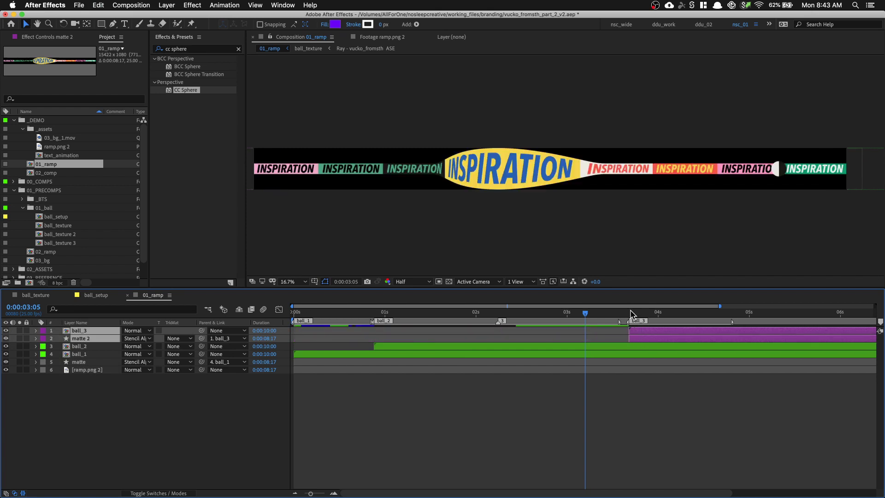
{"action": "left_click", "coordinate": [632, 314]}
{"action": "key", "text": "u"}
{"action": "scroll", "coordinate": [605, 348], "scroll_direction": "right", "scroll_amount": 5}
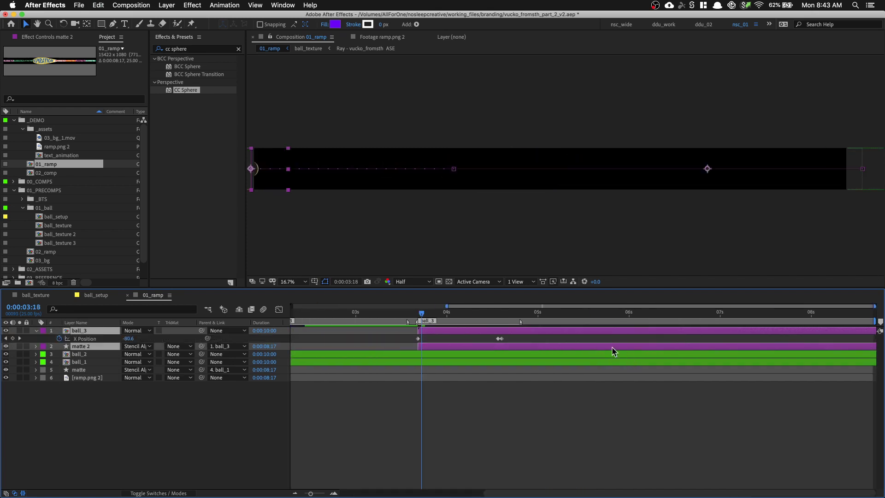
{"action": "left_click_drag", "start_coordinate": [432, 314], "coordinate": [494, 319]}
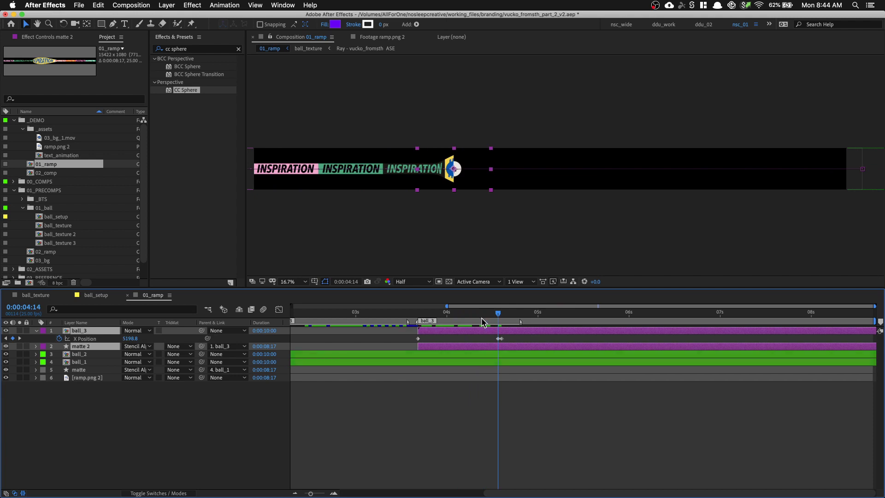
{"action": "left_click_drag", "start_coordinate": [480, 167], "coordinate": [555, 178]}
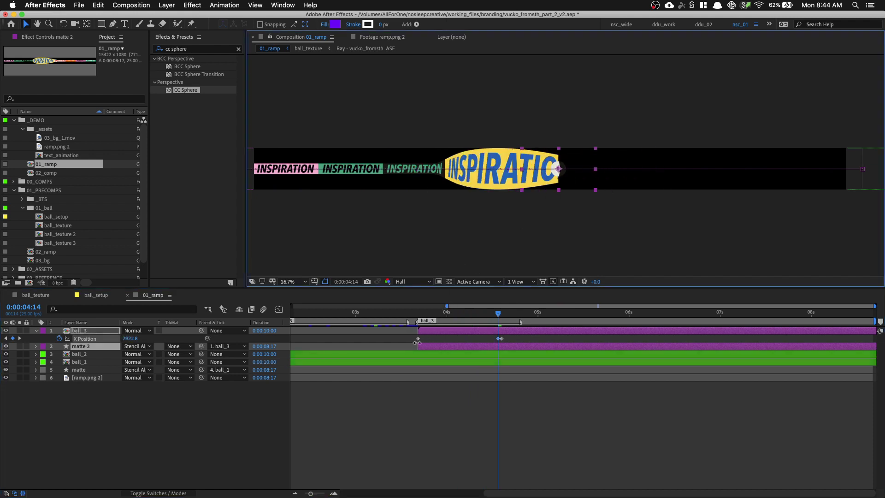
{"action": "left_click_drag", "start_coordinate": [417, 340], "coordinate": [488, 315]}
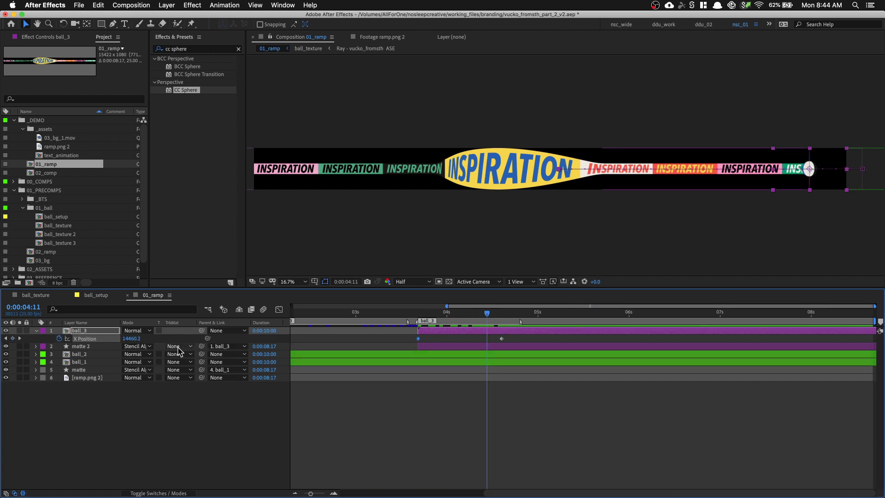
{"action": "left_click", "coordinate": [147, 350]}
{"action": "left_click", "coordinate": [94, 350]}
{"action": "left_click", "coordinate": [146, 350]}
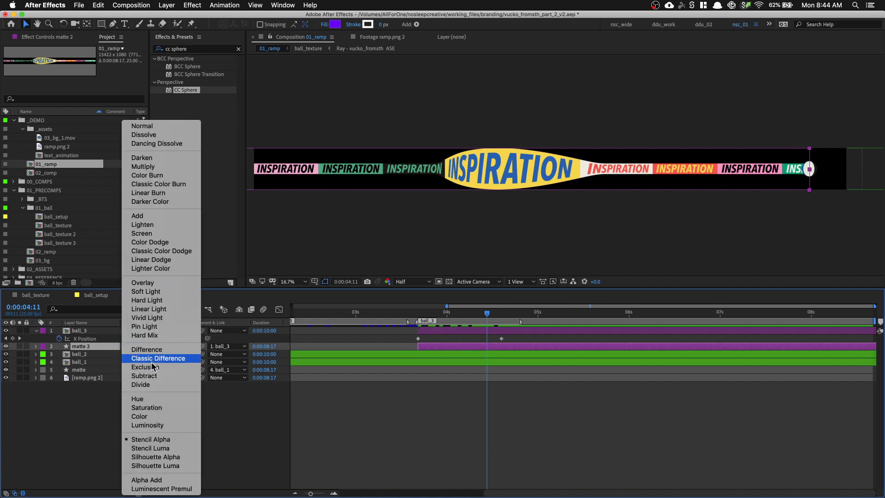
{"action": "left_click", "coordinate": [167, 458]}
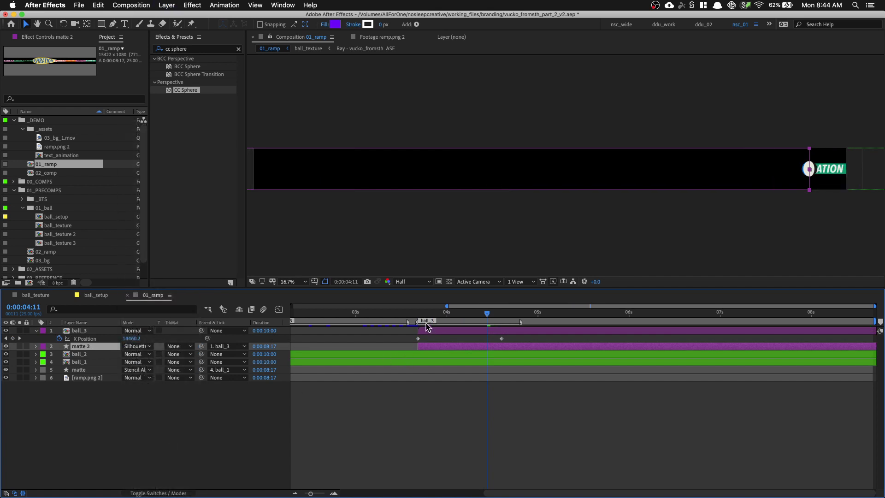
{"action": "left_click", "coordinate": [356, 314]}
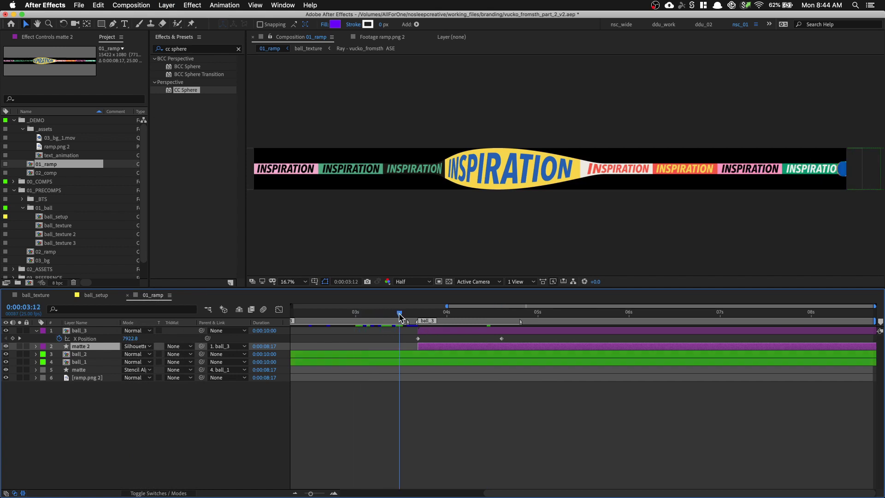
{"action": "left_click", "coordinate": [354, 314]}
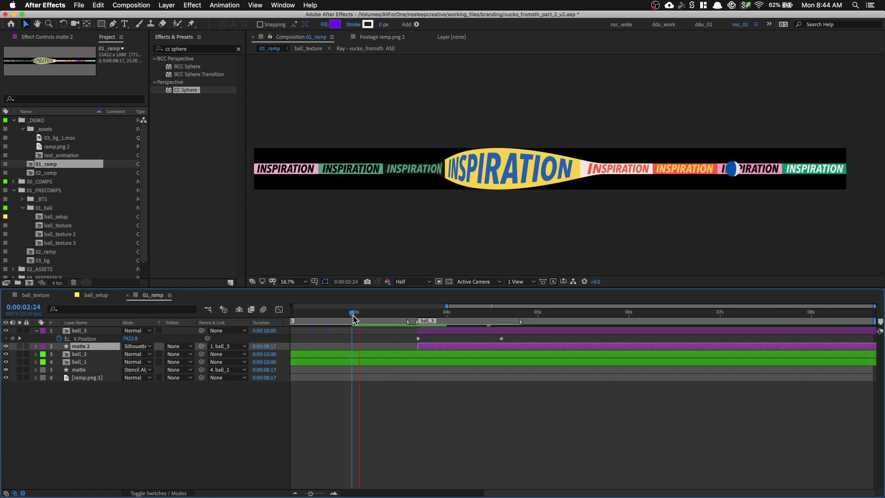
{"action": "left_click_drag", "start_coordinate": [357, 318], "coordinate": [489, 321]}
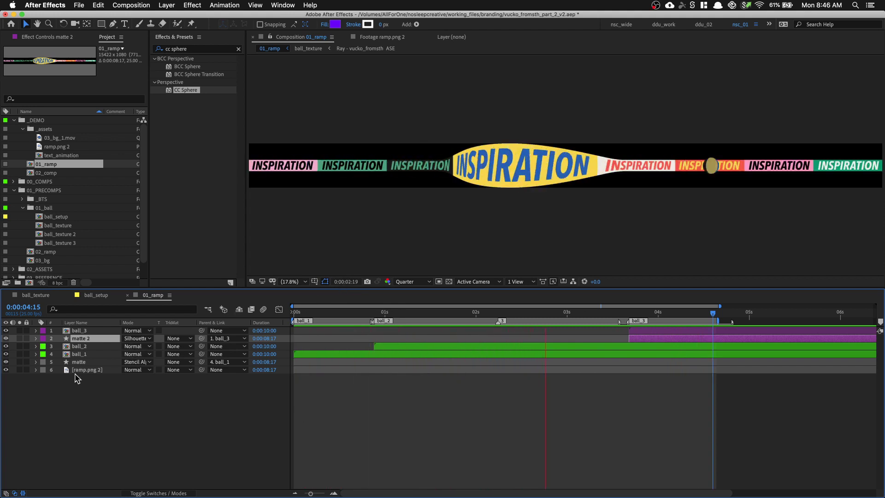
Change ball_2's CC Sphere Rotation Y expression factor from 2 to 8
{"action": "key", "text": "space"}
{"action": "left_click", "coordinate": [87, 355]}
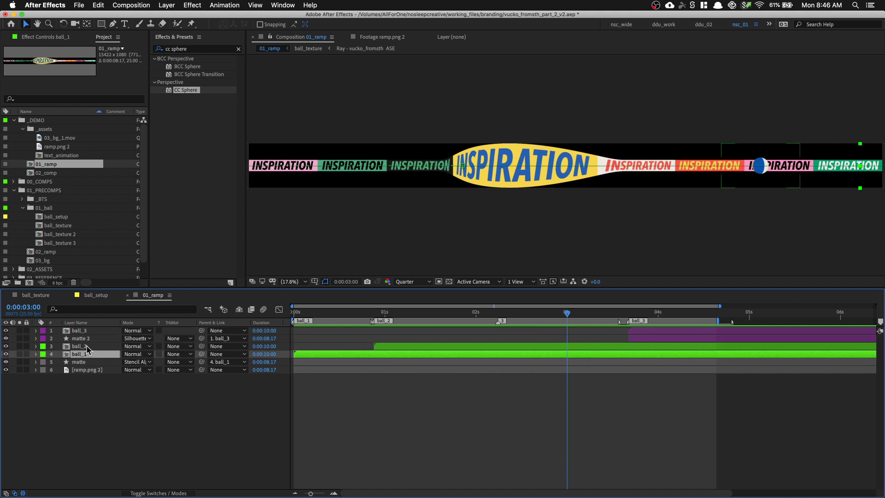
{"action": "left_click", "coordinate": [88, 346]}
{"action": "key", "text": "e"}
{"action": "key", "text": "e"}
{"action": "left_click", "coordinate": [335, 370]}
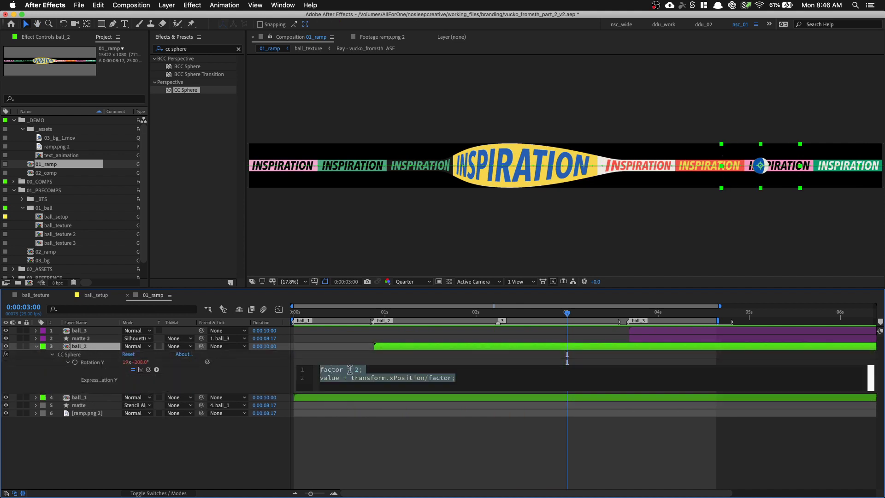
{"action": "left_click", "coordinate": [359, 369]}
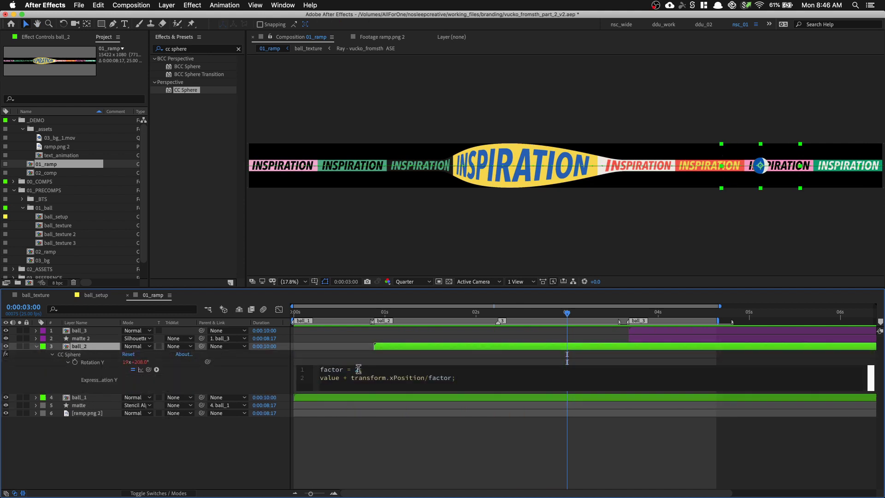
{"action": "left_click", "coordinate": [346, 427]}
Set ball_1's rotation expression factor to 8 too, then open the ball_texture 3 composition
{"action": "left_click", "coordinate": [87, 398]}
{"action": "key", "text": "r"}
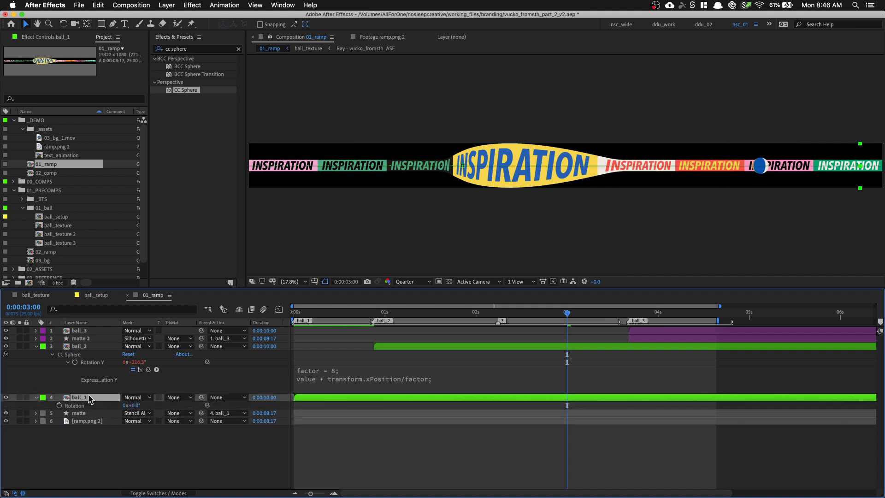
{"action": "key", "text": "ctrl+v"}
{"action": "left_click", "coordinate": [341, 422]}
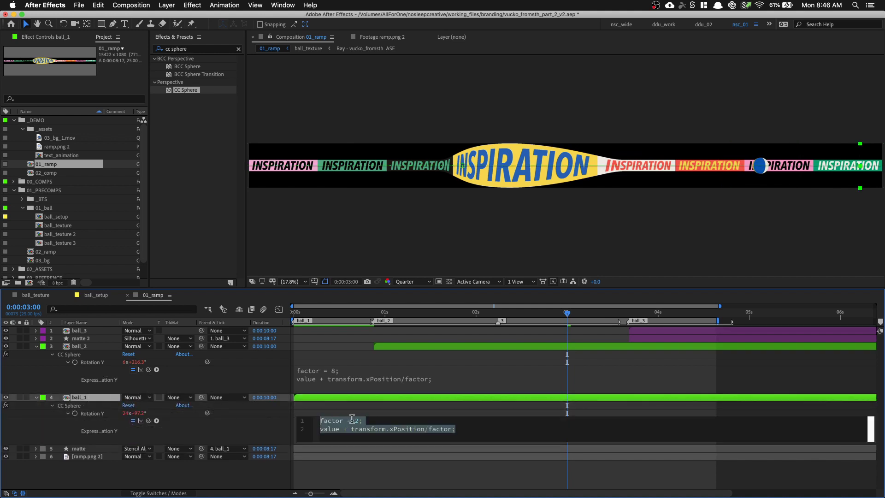
{"action": "key", "text": "BackSpace"}
{"action": "key", "text": "BackSpace"}
{"action": "type", "text": "8;"}
{"action": "left_click", "coordinate": [322, 461]}
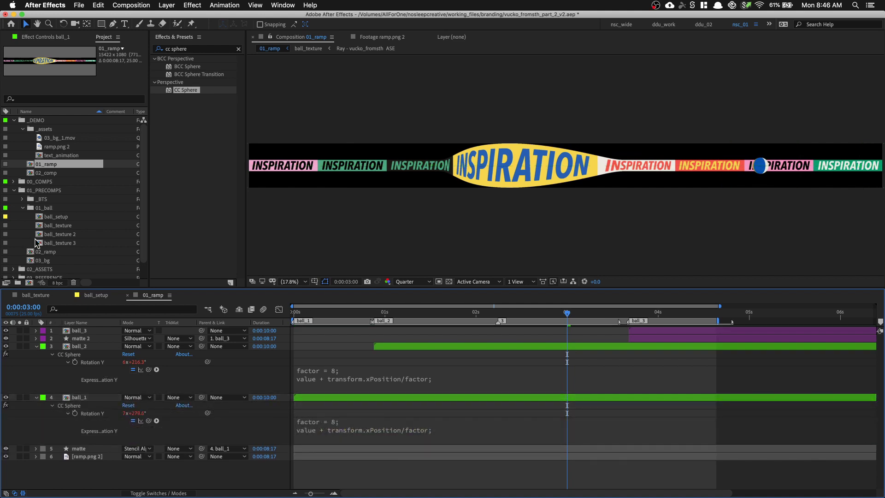
{"action": "double_click", "coordinate": [41, 243]}
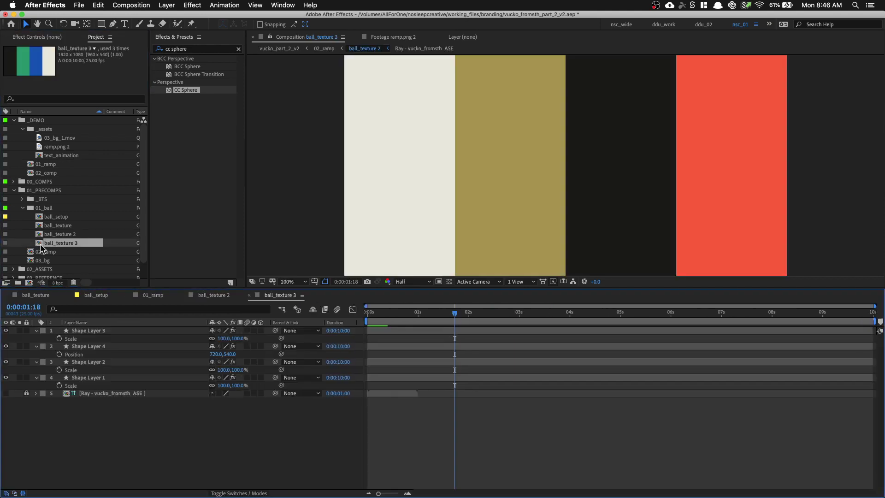
Back in 01_ramp, replace ball_3's source with ball_texture 3
{"action": "left_click", "coordinate": [152, 296]}
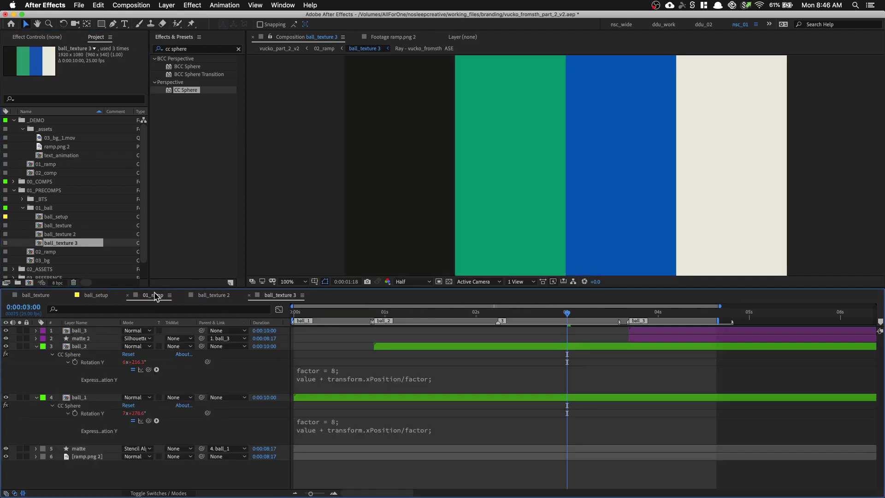
{"action": "left_click", "coordinate": [89, 332]}
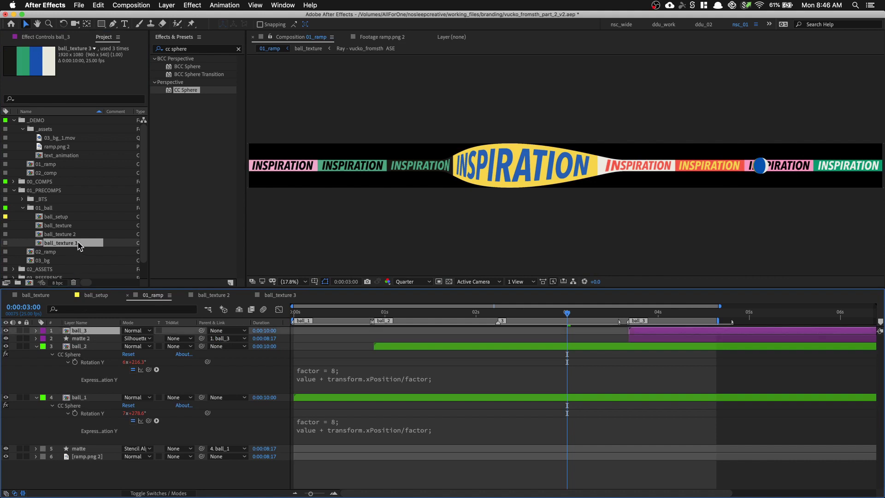
{"action": "left_click_drag", "start_coordinate": [80, 245], "coordinate": [96, 328]}
Replace layer 3's source with ball_texture 2 and preview the rolling balls full screen
{"action": "left_click", "coordinate": [80, 323]}
{"action": "left_click", "coordinate": [97, 348]}
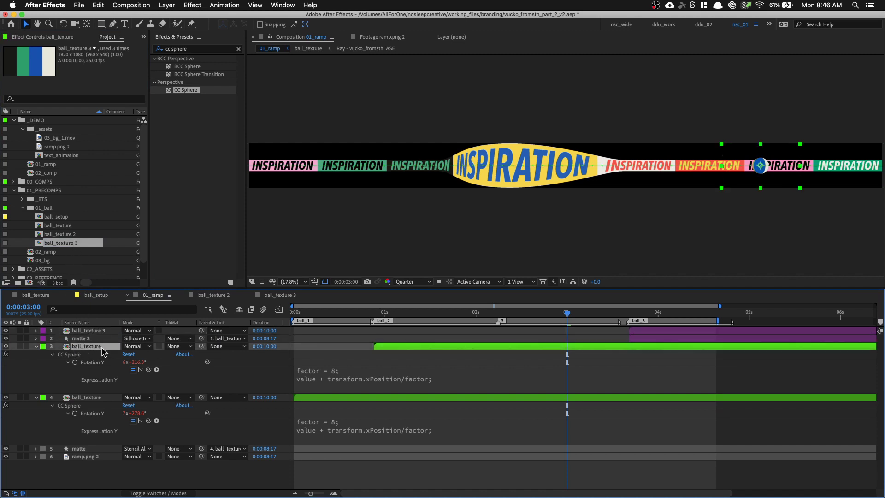
{"action": "left_click", "coordinate": [77, 235]}
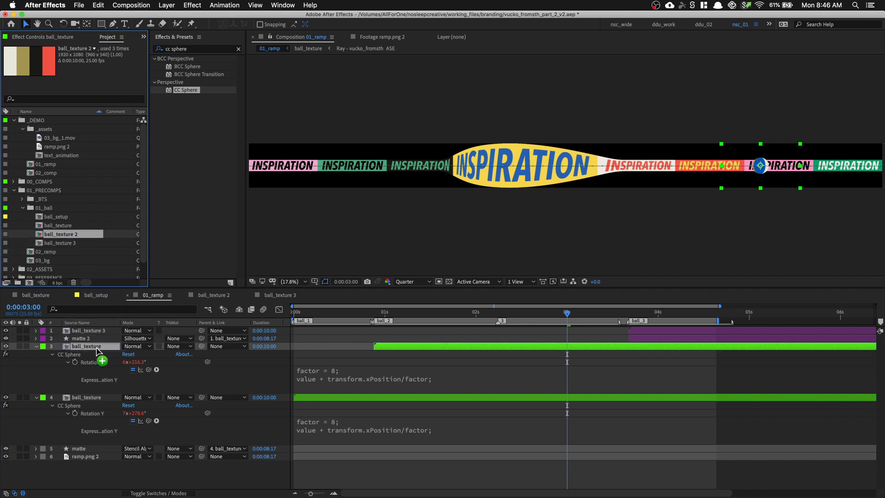
{"action": "left_click_drag", "start_coordinate": [97, 349], "coordinate": [98, 351]}
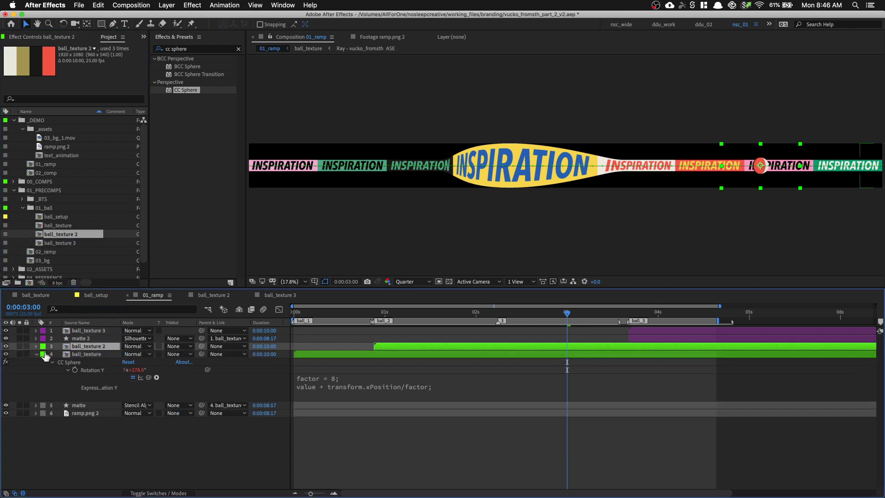
{"action": "left_click", "coordinate": [37, 354]}
{"action": "key", "text": "grave"}
{"action": "key", "text": "space"}
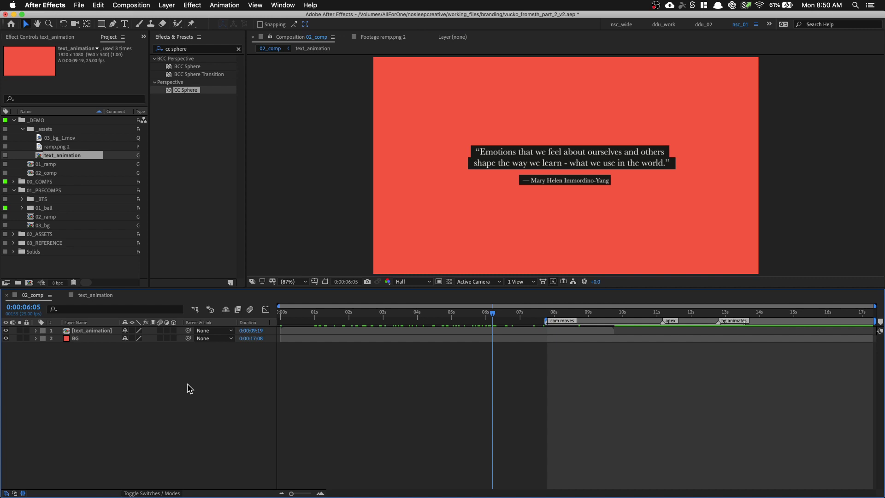
Review the quote reveal in text_animation, then drop 02_ramp into 02_comp as the top layer
{"action": "left_click_drag", "start_coordinate": [312, 313], "coordinate": [502, 314]}
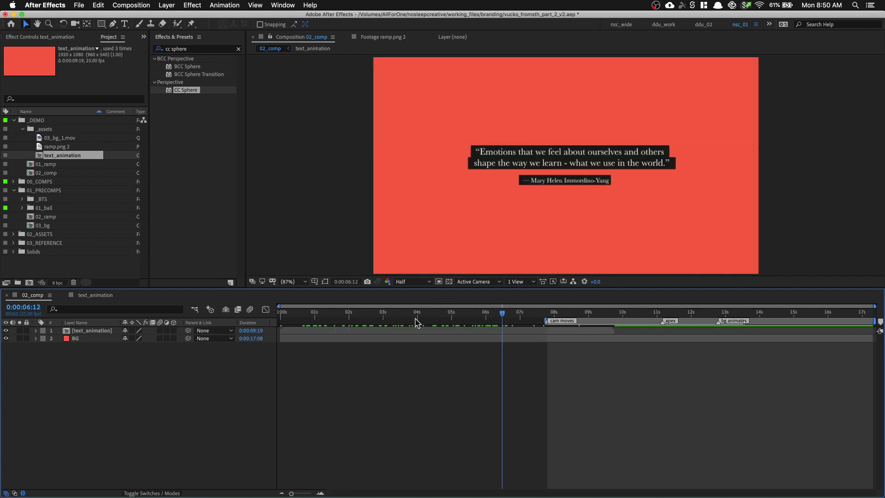
{"action": "double_click", "coordinate": [111, 331]}
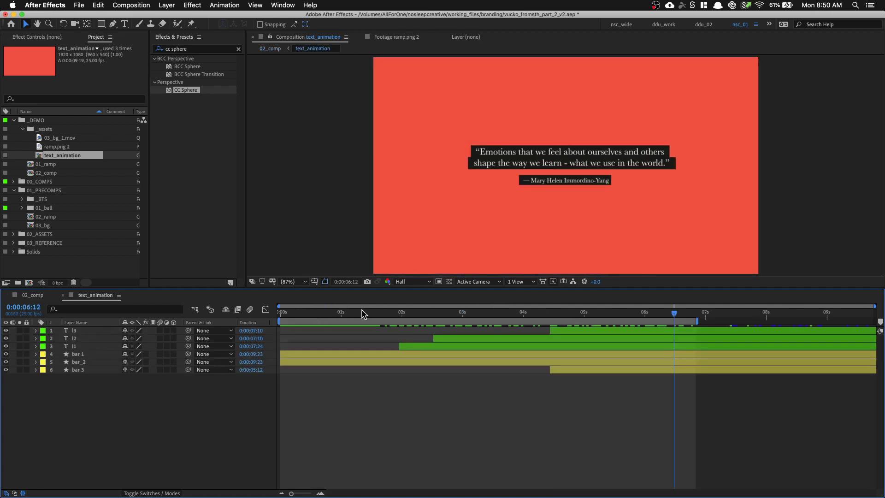
{"action": "left_click_drag", "start_coordinate": [360, 318], "coordinate": [601, 319]}
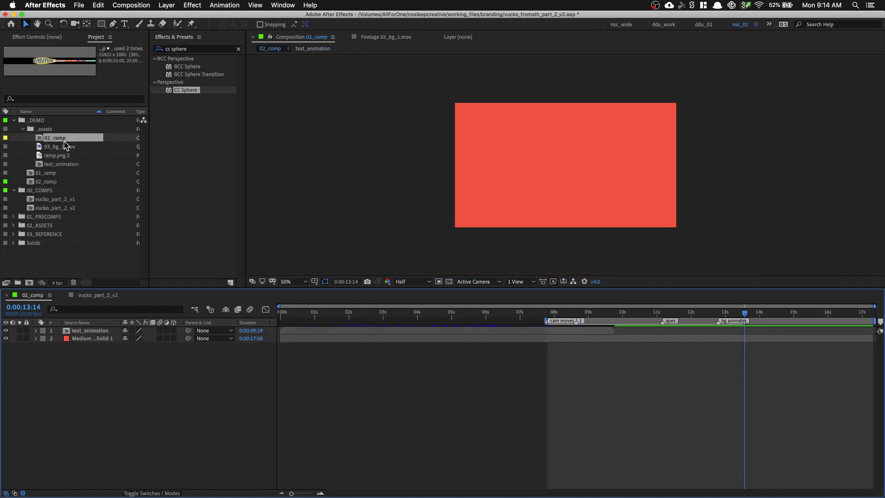
{"action": "left_click_drag", "start_coordinate": [65, 143], "coordinate": [85, 340]}
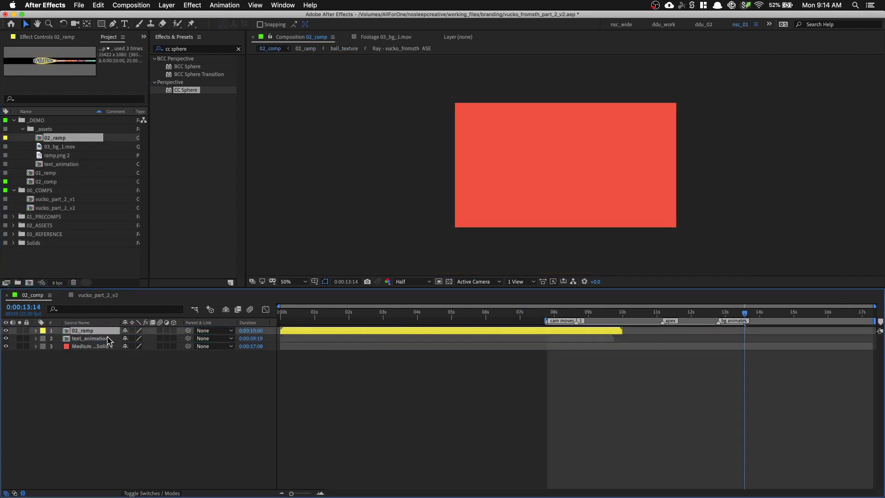
Turn on the 3D switches for 02_ramp and text_animation
{"action": "left_click", "coordinate": [109, 341]}
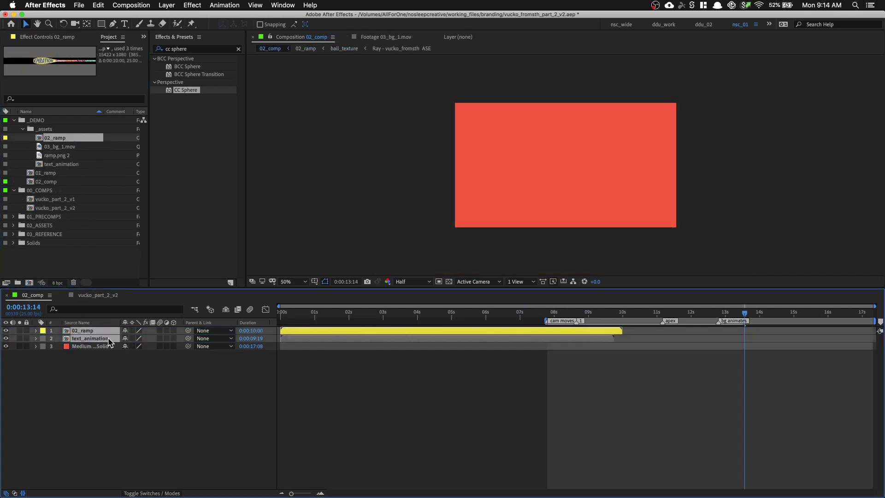
{"action": "left_click", "coordinate": [174, 338]}
{"action": "left_click", "coordinate": [173, 360]}
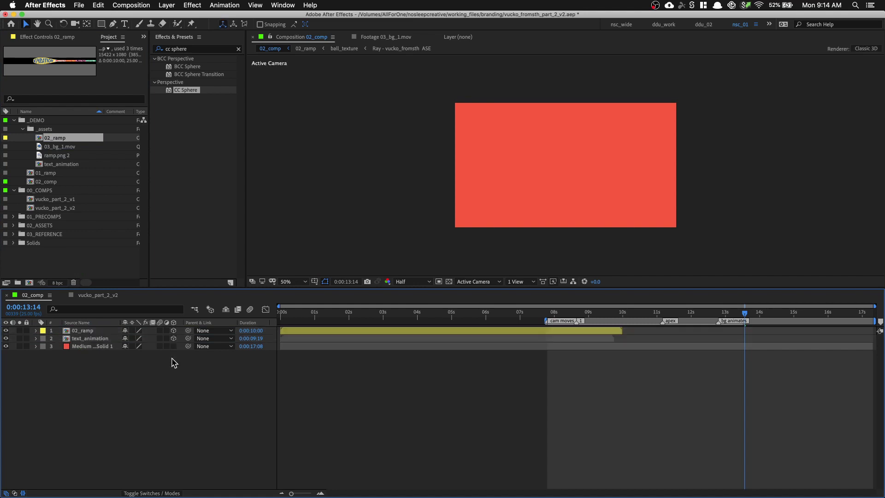
Add a default 35mm Camera 1 and give it a Green label
{"action": "right_click", "coordinate": [193, 367]}
{"action": "mouse_move", "coordinate": [237, 375]}
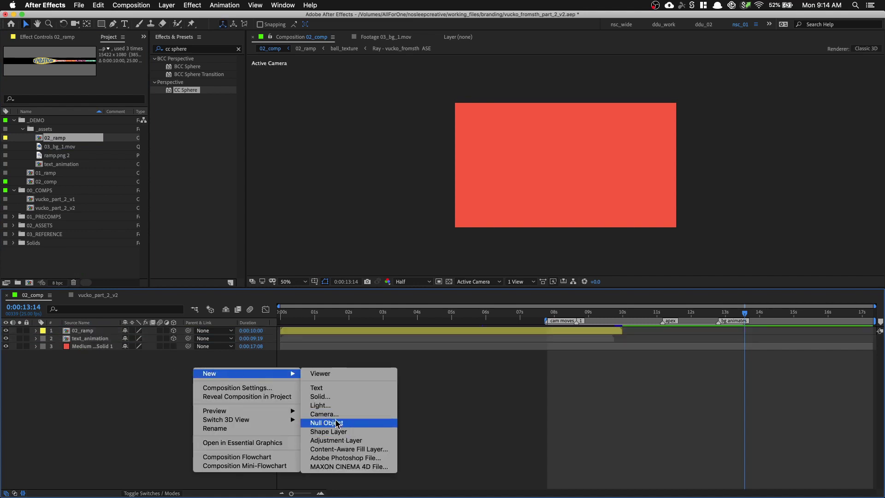
{"action": "left_click", "coordinate": [308, 413]}
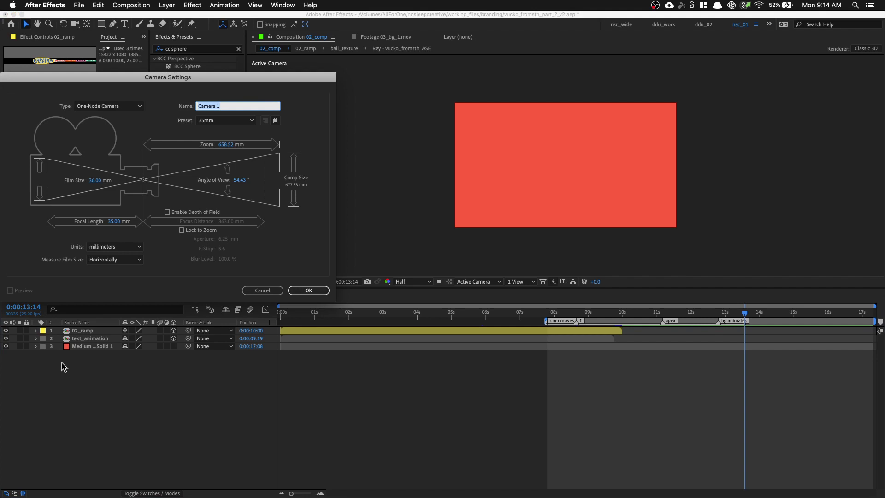
{"action": "left_click", "coordinate": [326, 291]}
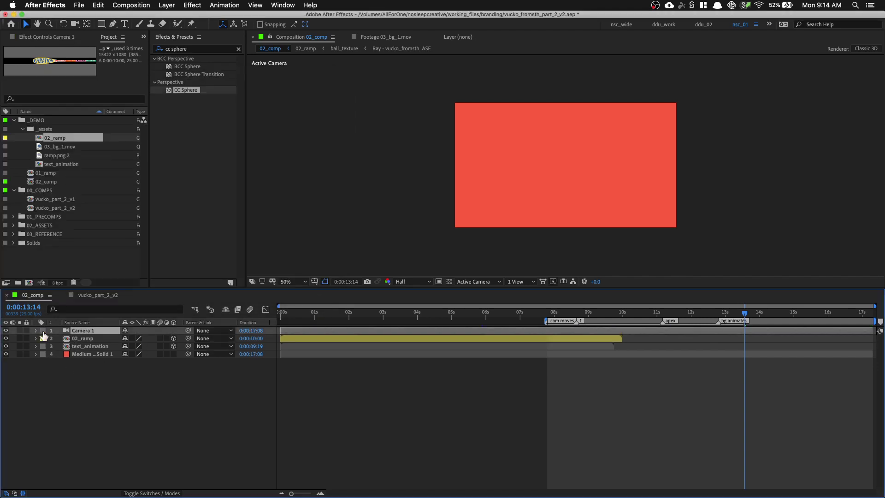
{"action": "left_click", "coordinate": [43, 332]}
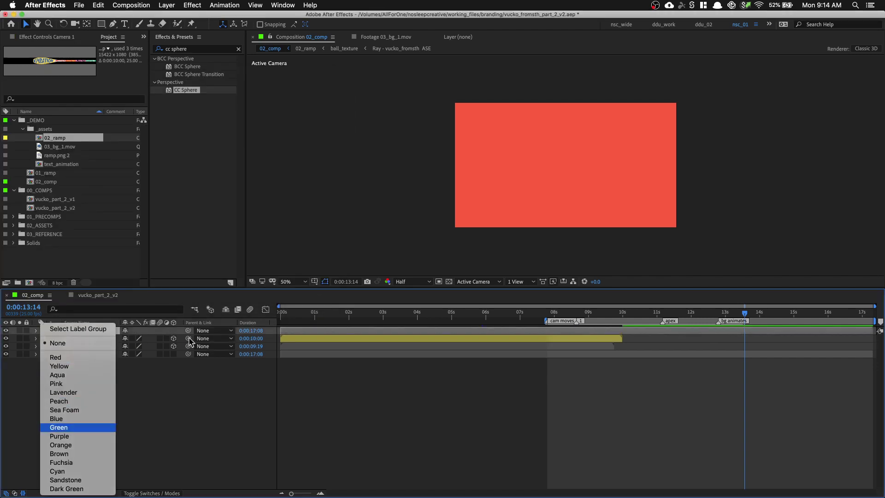
{"action": "key", "text": "Return"}
{"action": "left_click", "coordinate": [83, 340]}
{"action": "key", "text": "comma"}
{"action": "key", "text": "comma"}
{"action": "key", "text": "comma"}
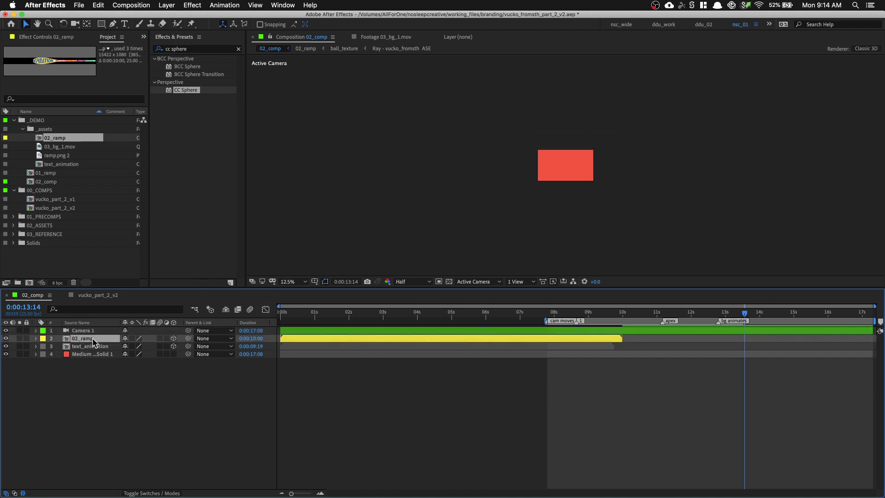
At 0:00:07:24, align 02_ramp's left edge with the quote frame and delay it to start near 8.5 seconds
{"action": "left_click", "coordinate": [554, 314]}
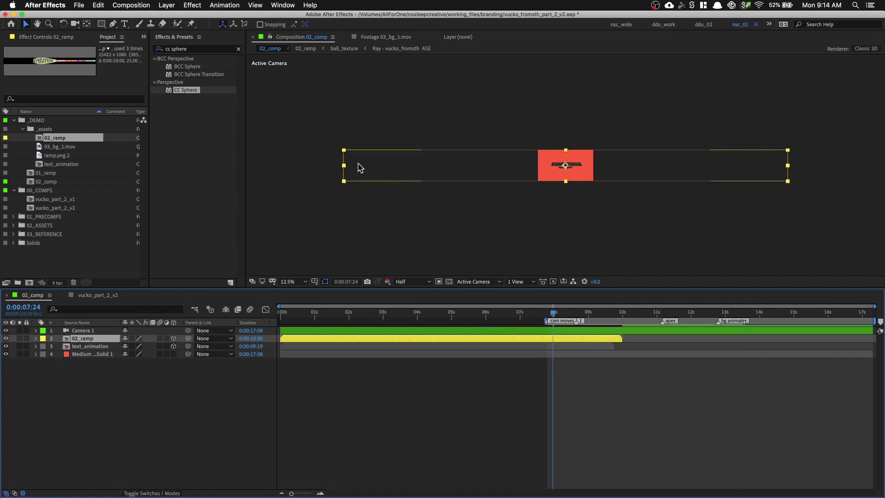
{"action": "left_click_drag", "start_coordinate": [371, 170], "coordinate": [563, 177]}
{"action": "key", "text": "slash"}
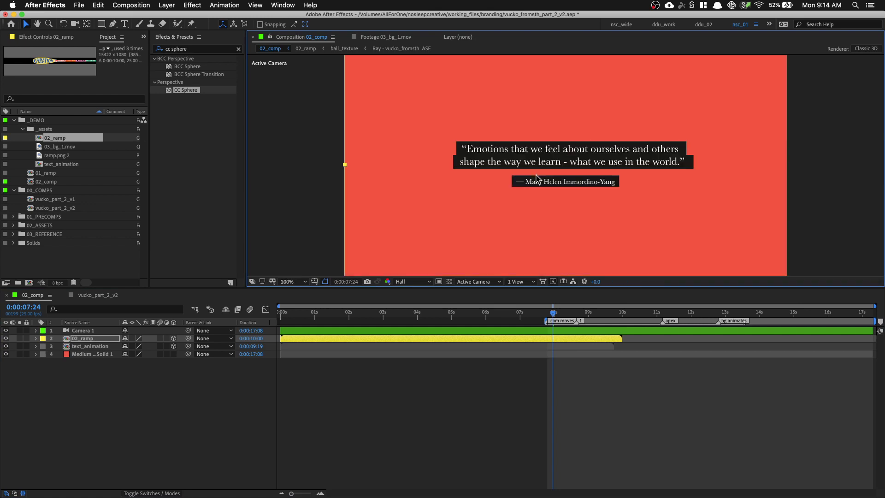
{"action": "left_click_drag", "start_coordinate": [378, 196], "coordinate": [480, 188]}
{"action": "key", "text": "period"}
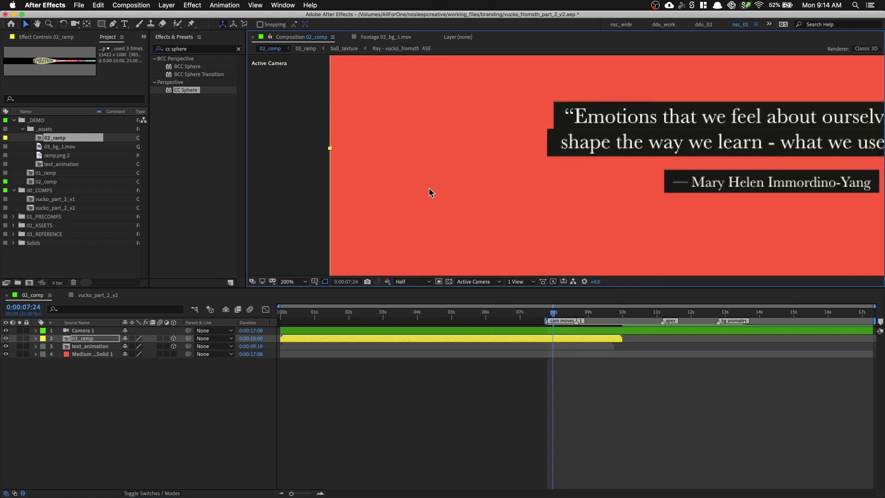
{"action": "key", "text": "Left"}
{"action": "left_click_drag", "start_coordinate": [337, 340], "coordinate": [623, 340]}
Reveal Camera 1's Position and set a starting Position keyframe
{"action": "left_click", "coordinate": [91, 332]}
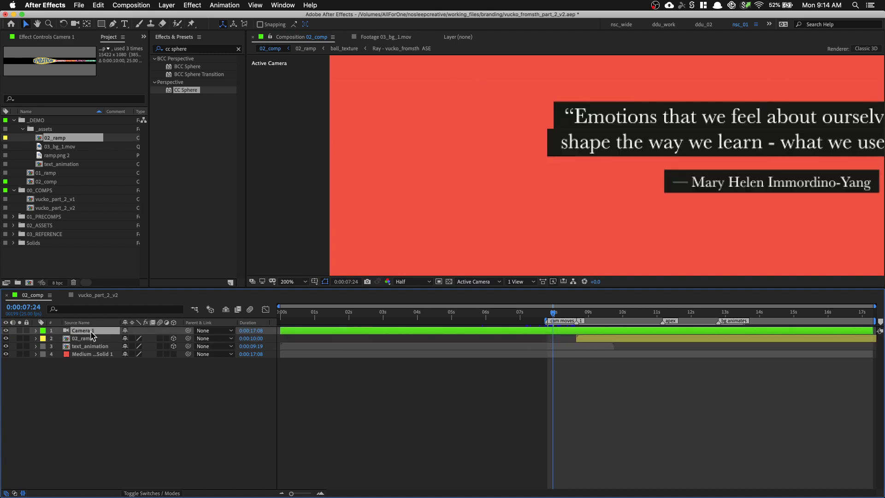
{"action": "key", "text": "p"}
{"action": "left_click", "coordinate": [59, 338]}
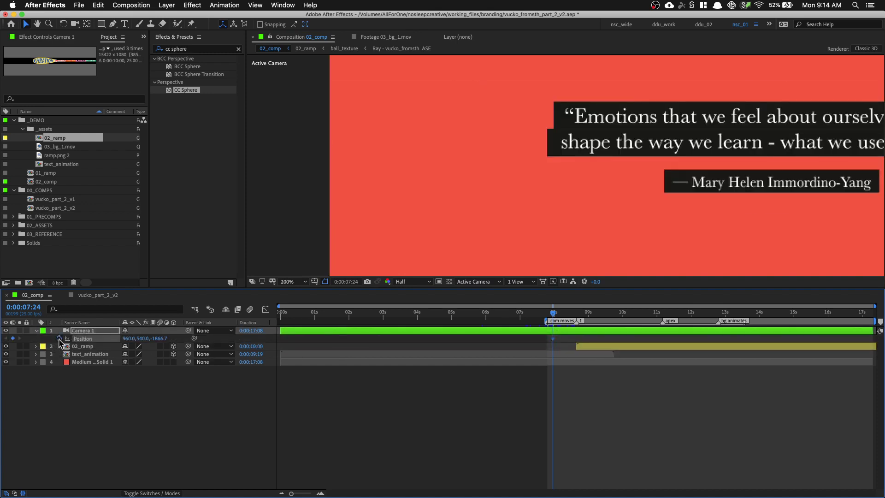
Push Camera 1 sideways along the ramp with a Position keyframe at 0:00:11:04
{"action": "left_click_drag", "start_coordinate": [550, 316], "coordinate": [547, 315]}
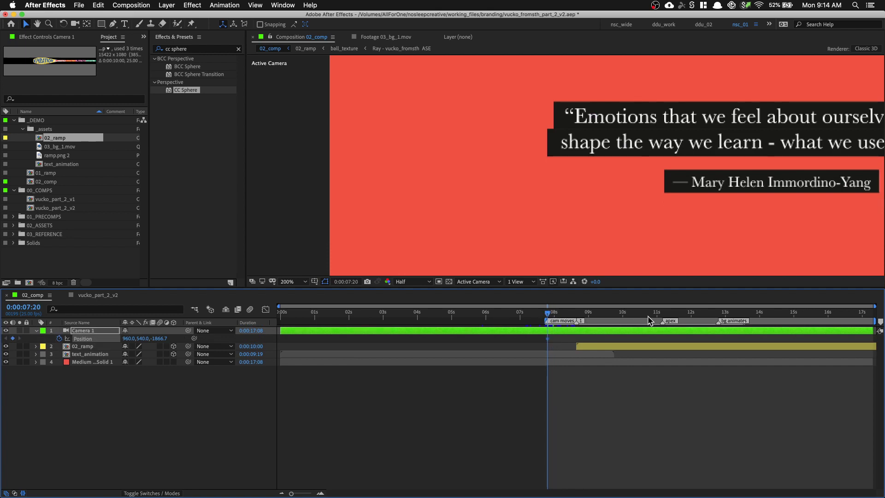
{"action": "left_click_drag", "start_coordinate": [657, 316], "coordinate": [663, 316]}
{"action": "scroll", "coordinate": [664, 194], "scroll_direction": "down", "scroll_amount": 1}
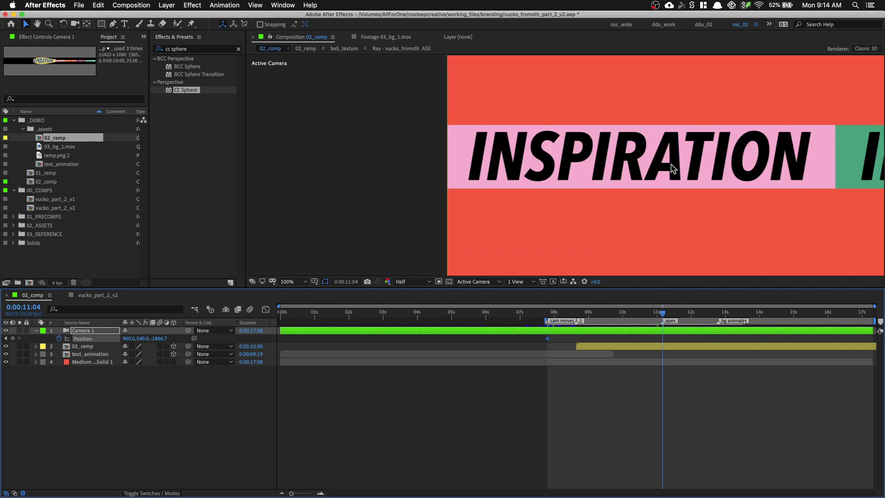
{"action": "key", "text": "space"}
{"action": "left_click_drag", "start_coordinate": [661, 200], "coordinate": [548, 209]}
{"action": "key", "text": "shift+slash"}
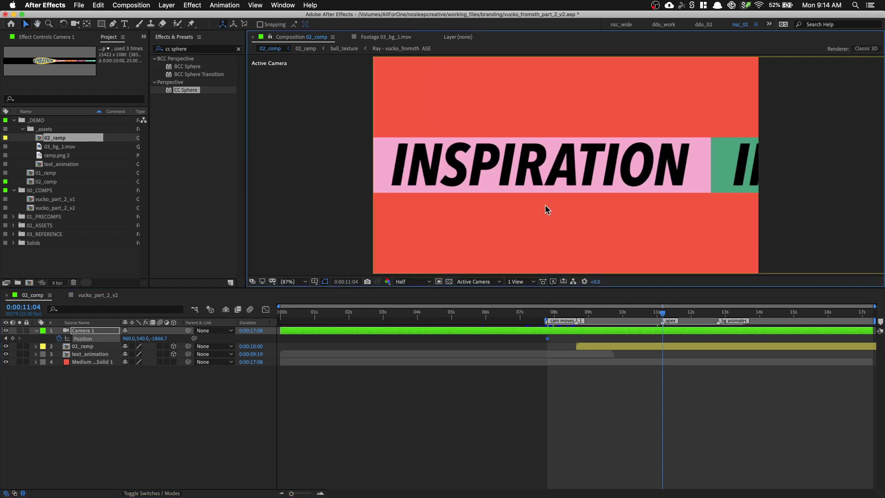
{"action": "left_click_drag", "start_coordinate": [129, 340], "coordinate": [395, 340]}
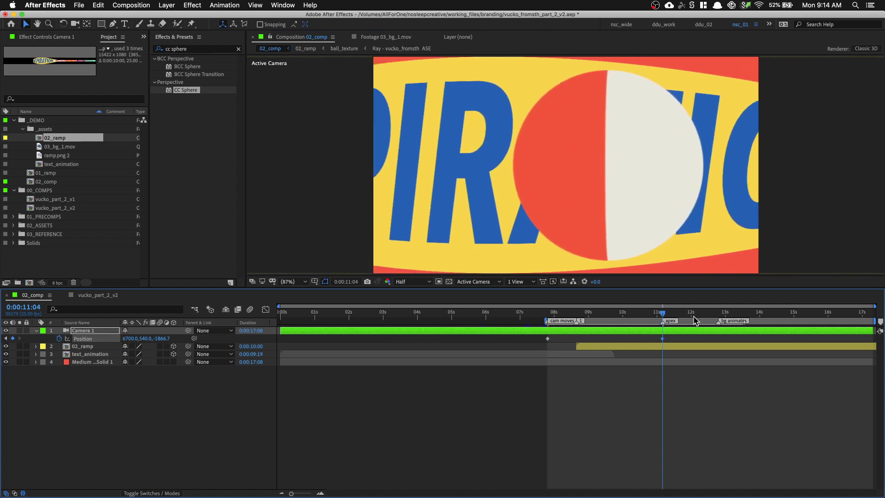
Slide the camera past the ball to X 14460 at 0:00:13:13 and select all three keyframes
{"action": "left_click_drag", "start_coordinate": [694, 319], "coordinate": [741, 322]}
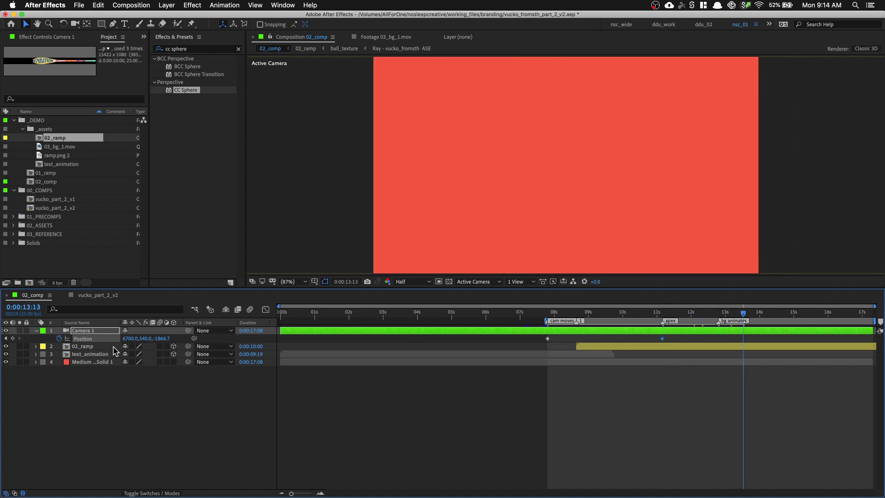
{"action": "scroll", "coordinate": [432, 217], "scroll_direction": "down", "scroll_amount": 2}
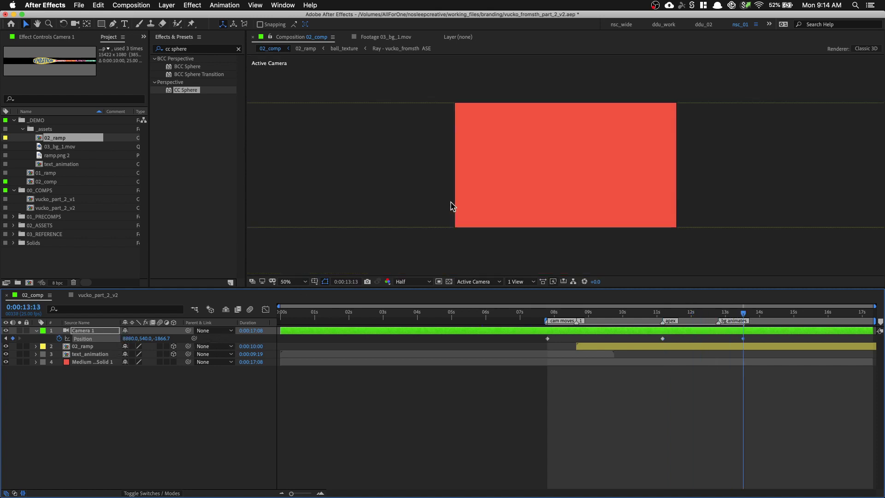
{"action": "scroll", "coordinate": [452, 201], "scroll_direction": "right", "scroll_amount": 3}
{"action": "left_click_drag", "start_coordinate": [128, 341], "coordinate": [161, 338]}
{"action": "left_click_drag", "start_coordinate": [348, 338], "coordinate": [380, 335]}
{"action": "key", "text": "j"}
{"action": "left_click_drag", "start_coordinate": [759, 336], "coordinate": [527, 355]}
Apply Easy Ease Out to Camera 1's selected Position keyframes
{"action": "right_click", "coordinate": [549, 340]}
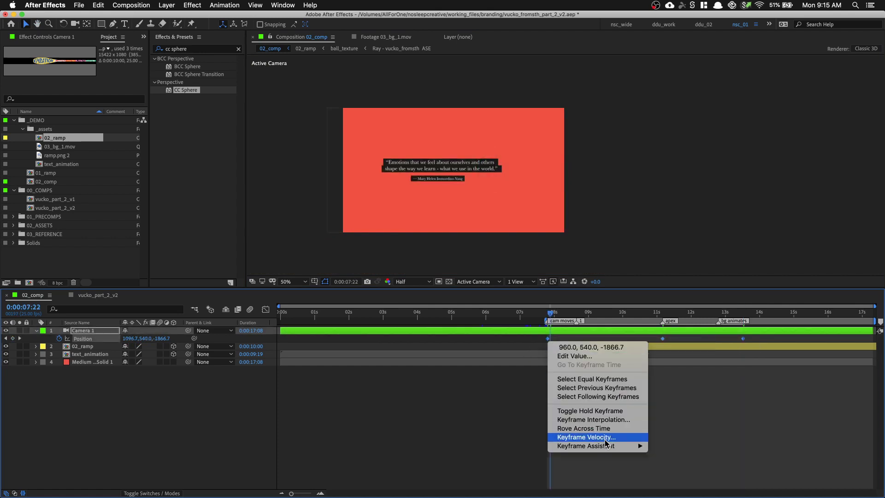
{"action": "mouse_move", "coordinate": [624, 447]}
{"action": "left_click", "coordinate": [678, 454]}
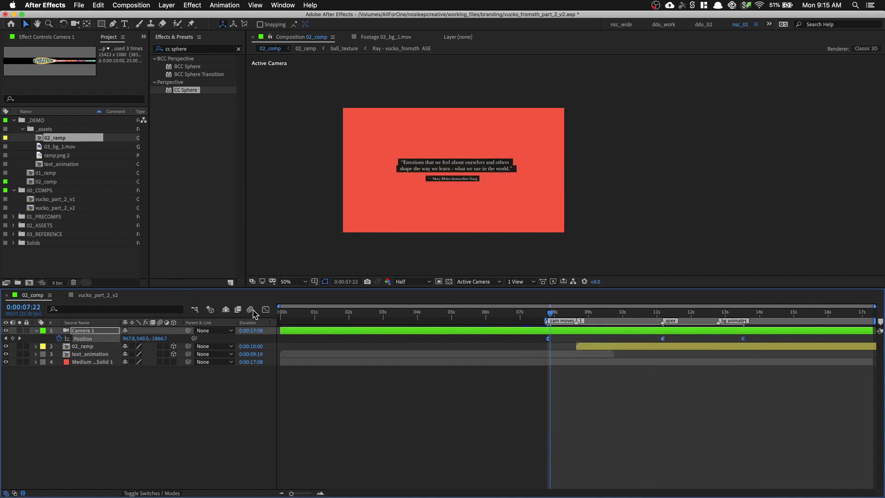
Reshape the speed graph to peak near 11 seconds and ease down to 1850 px/sec by 13:13
{"action": "left_click", "coordinate": [266, 309]}
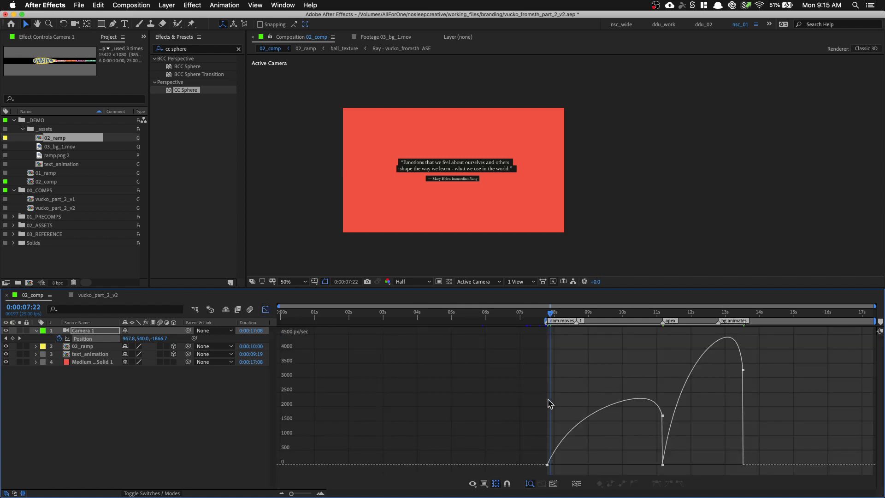
{"action": "left_click_drag", "start_coordinate": [536, 436], "coordinate": [599, 465]}
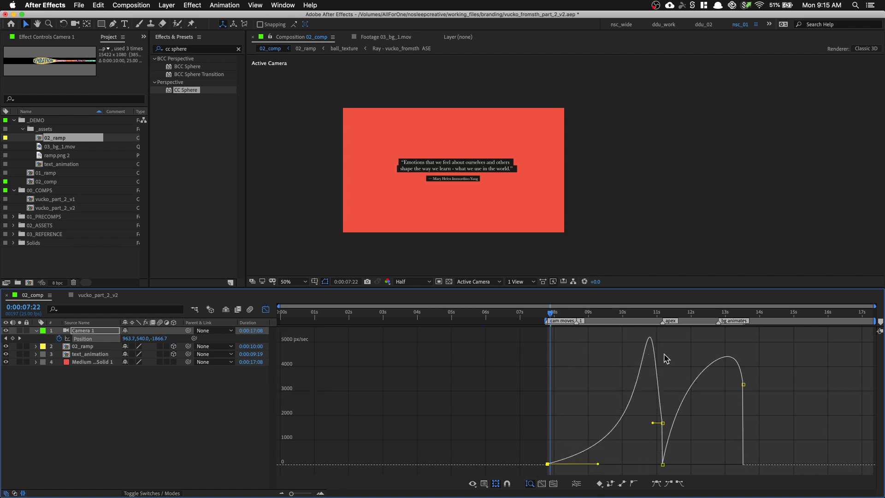
{"action": "left_click_drag", "start_coordinate": [663, 464], "coordinate": [665, 391]}
{"action": "left_click_drag", "start_coordinate": [744, 387], "coordinate": [745, 424]}
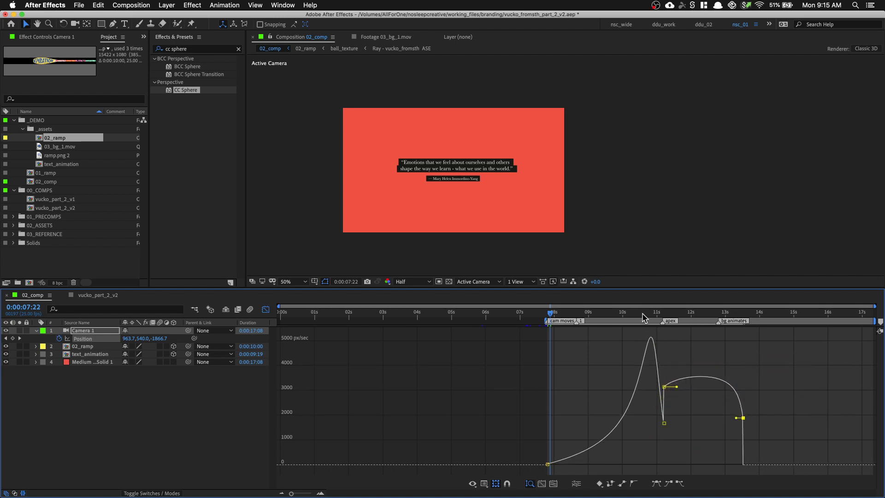
{"action": "left_click_drag", "start_coordinate": [645, 317], "coordinate": [659, 318]}
{"action": "left_click_drag", "start_coordinate": [677, 387], "coordinate": [673, 388]}
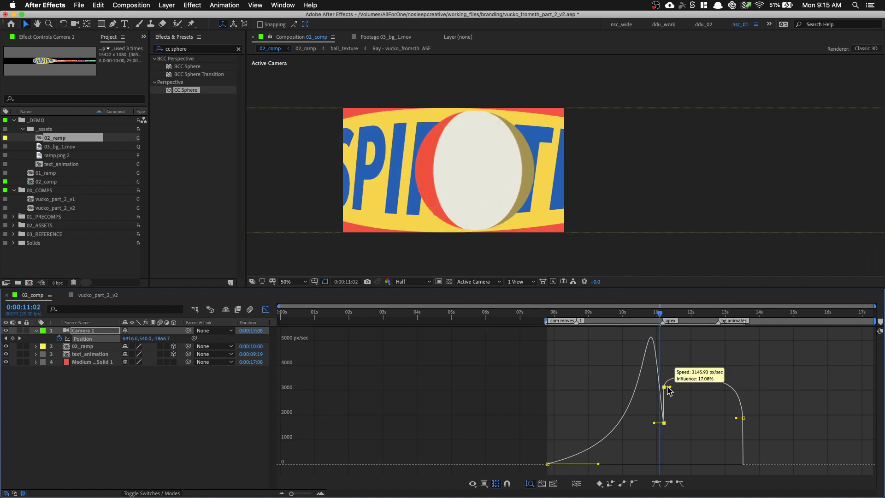
{"action": "left_click_drag", "start_coordinate": [664, 422], "coordinate": [667, 395]}
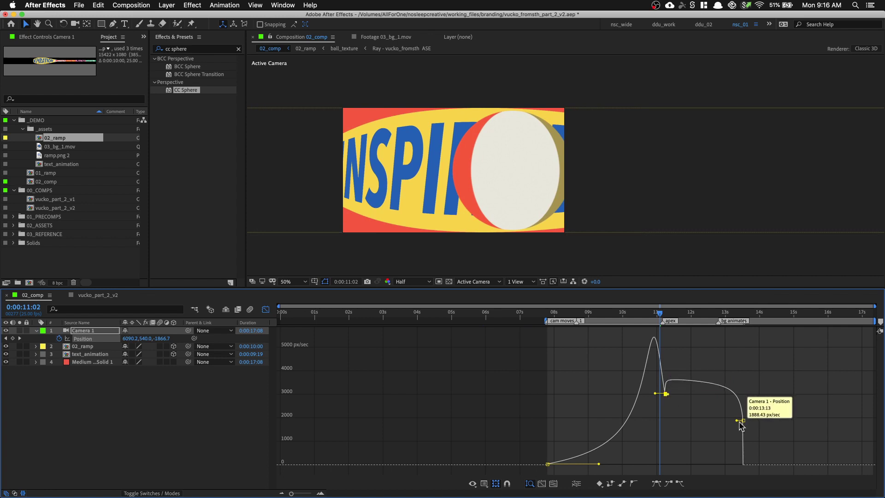
{"action": "left_click_drag", "start_coordinate": [734, 421], "coordinate": [720, 421]}
Preview the camera move from about 8 seconds to 12:08, then show layer bars and deselect the camera
{"action": "left_click", "coordinate": [560, 314]}
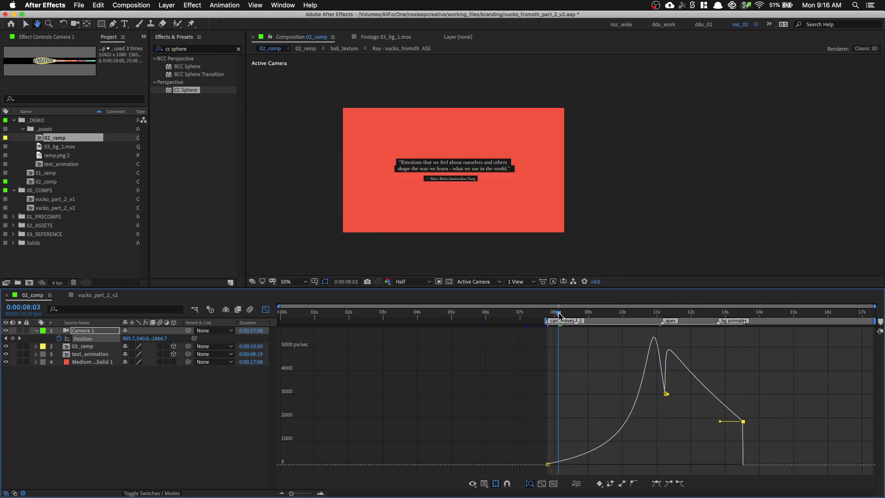
{"action": "key", "text": "space"}
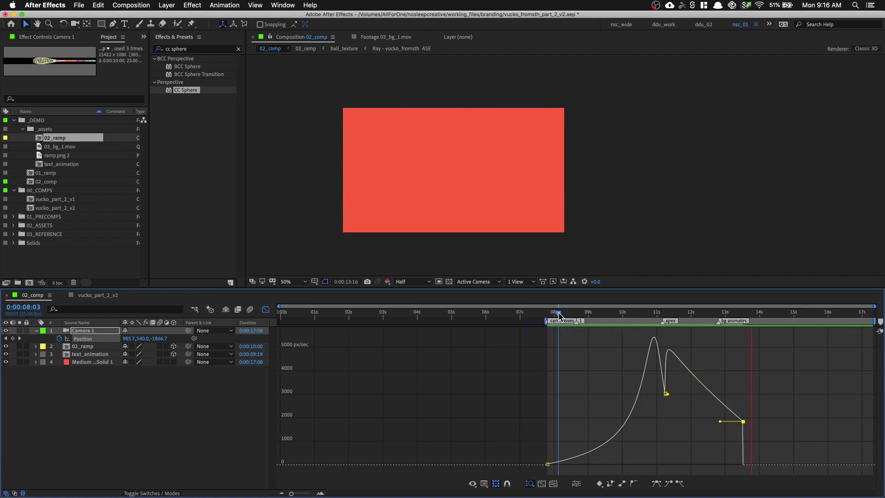
{"action": "left_click", "coordinate": [599, 317]}
{"action": "left_click_drag", "start_coordinate": [602, 322], "coordinate": [733, 344]}
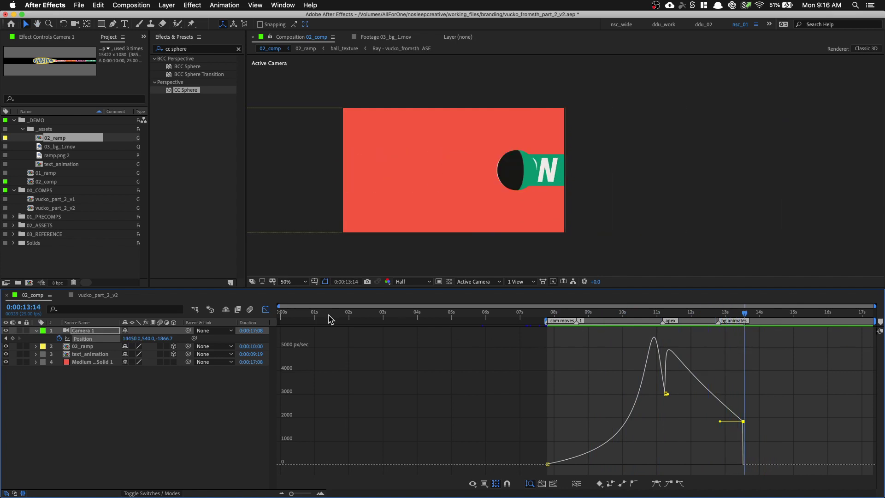
{"action": "left_click", "coordinate": [266, 310]}
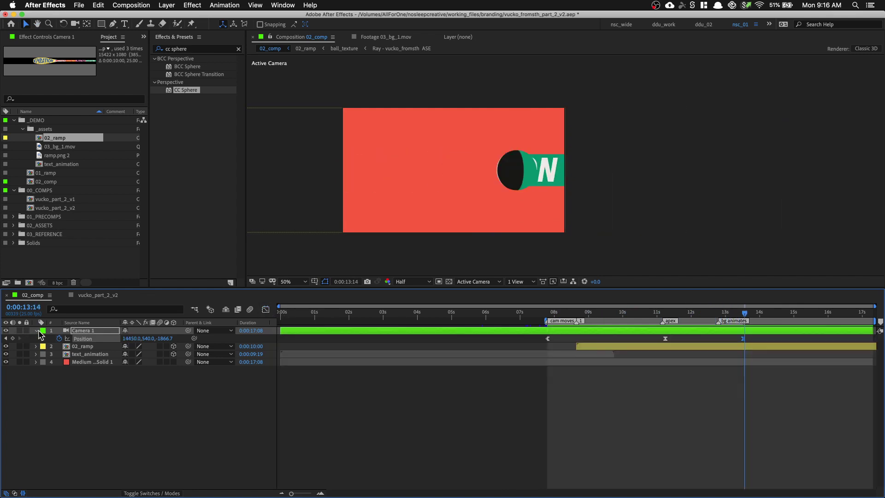
{"action": "key", "text": "super+shift+a"}
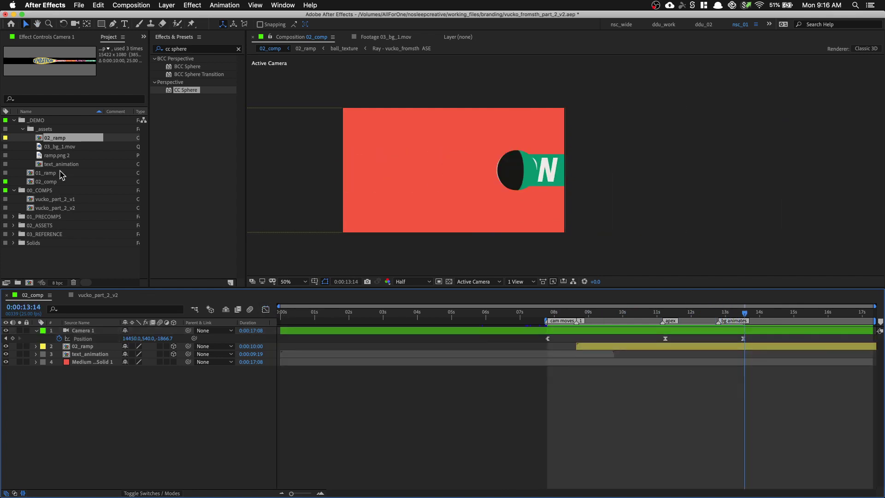
Preview the 03_bg_1.mov footage and add it to the 02_comp timeline
{"action": "double_click", "coordinate": [68, 149]}
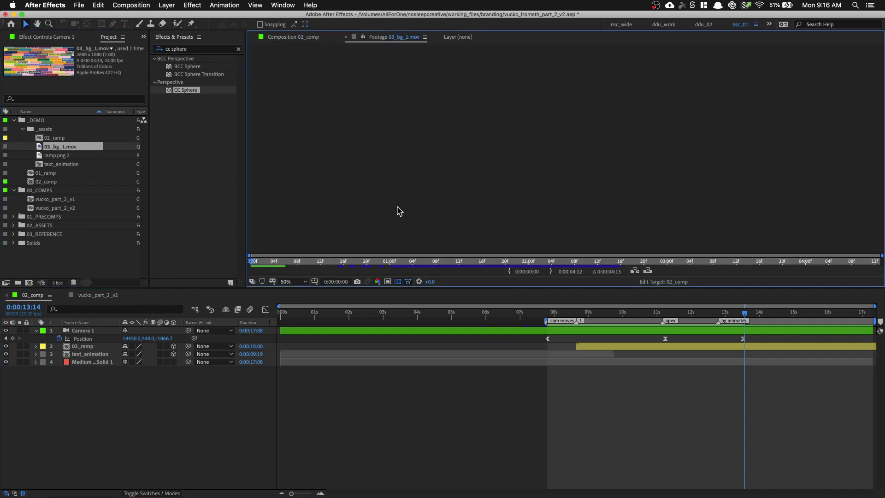
{"action": "key", "text": "space"}
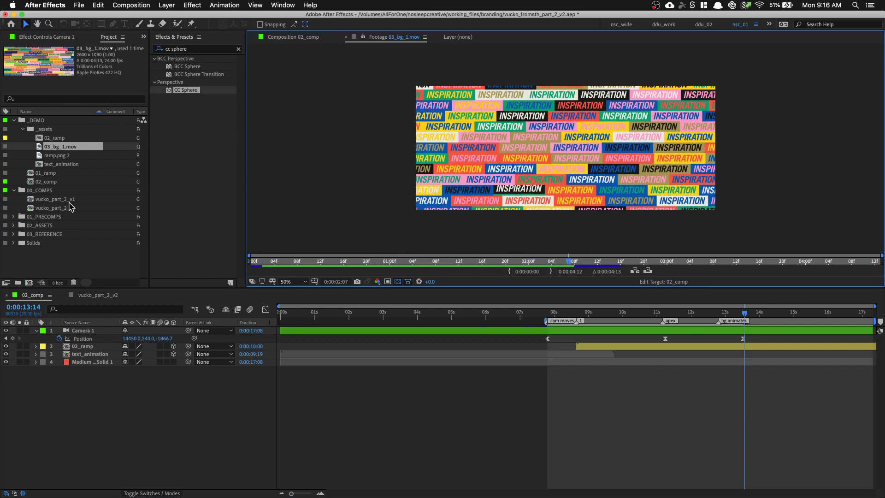
{"action": "left_click_drag", "start_coordinate": [75, 150], "coordinate": [110, 353]}
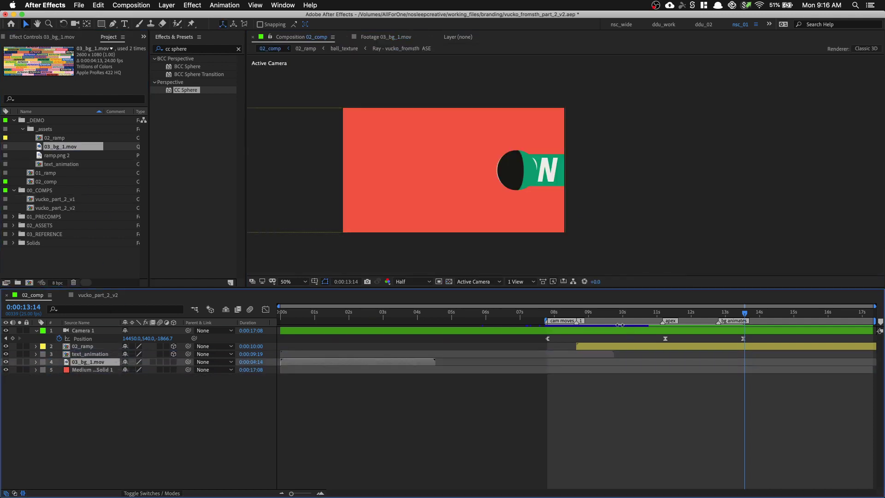
Label the footage layer Orange and slide it to start around 0:00:11:04
{"action": "left_click_drag", "start_coordinate": [588, 315], "coordinate": [595, 315]}
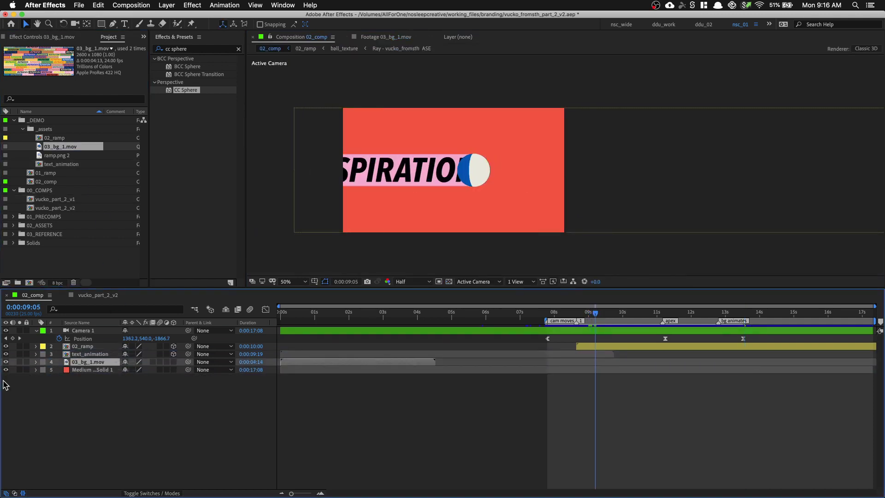
{"action": "left_click", "coordinate": [49, 366]}
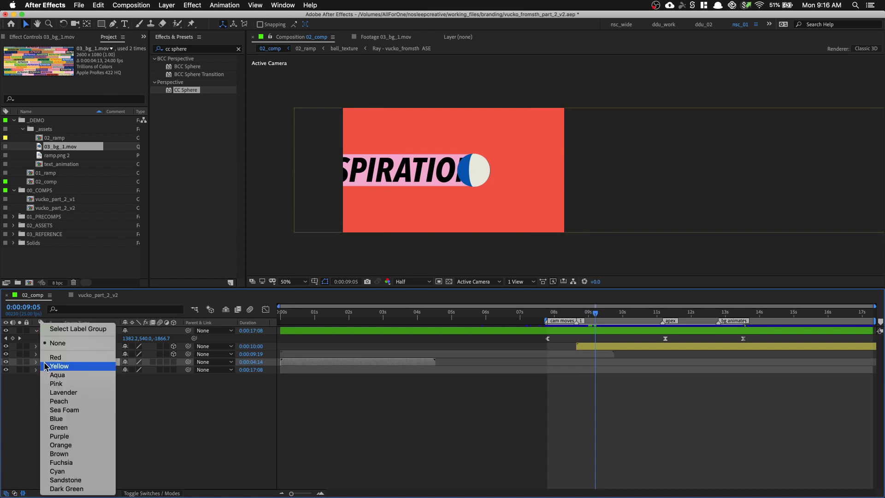
{"action": "left_click", "coordinate": [71, 448]}
{"action": "left_click_drag", "start_coordinate": [372, 367], "coordinate": [710, 368]}
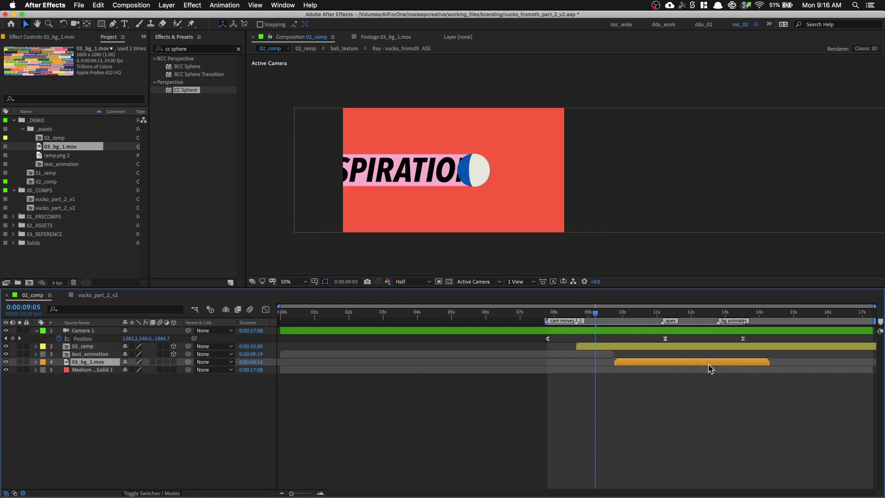
{"action": "left_click", "coordinate": [661, 314]}
{"action": "key", "text": "Page_Down"}
{"action": "key", "text": "Page_Down"}
{"action": "key", "text": "Page_Down"}
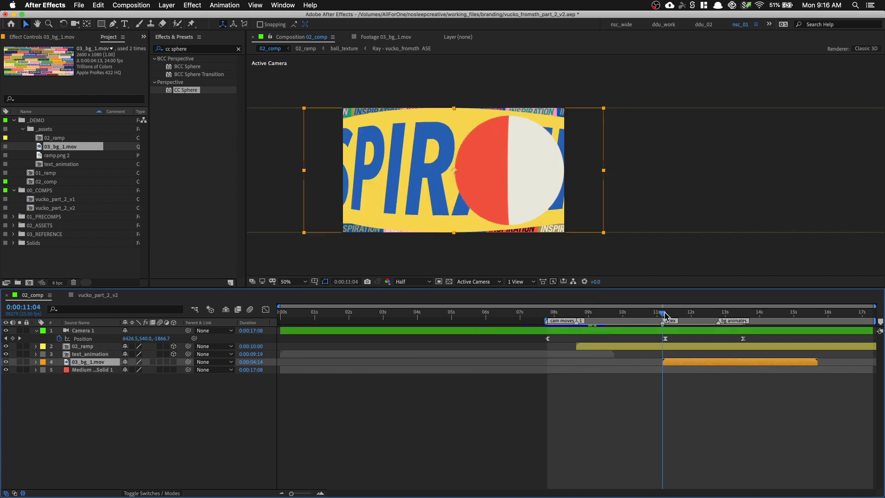
At 0:00:11:04, draw a rectangle mask on the footage, keyframe its Mask Path and invert it
{"action": "left_click", "coordinate": [662, 314]}
{"action": "left_click", "coordinate": [101, 24]}
{"action": "left_click_drag", "start_coordinate": [293, 78], "coordinate": [459, 277]}
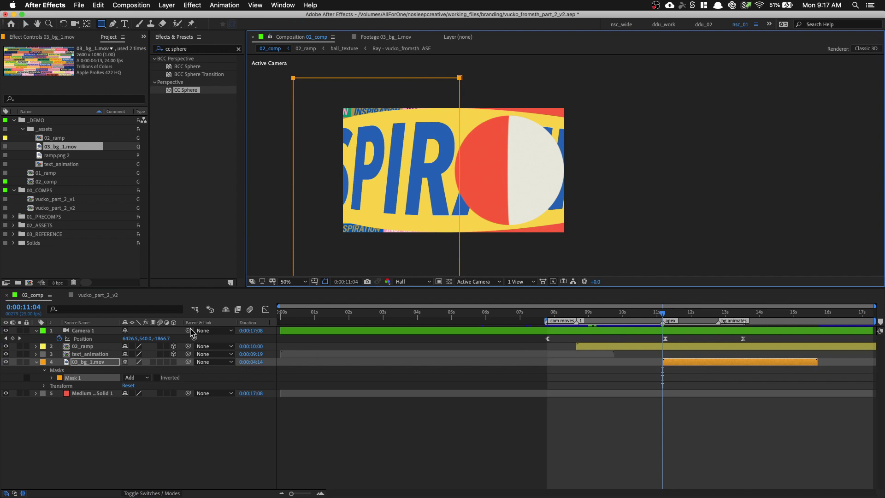
{"action": "key", "text": "m"}
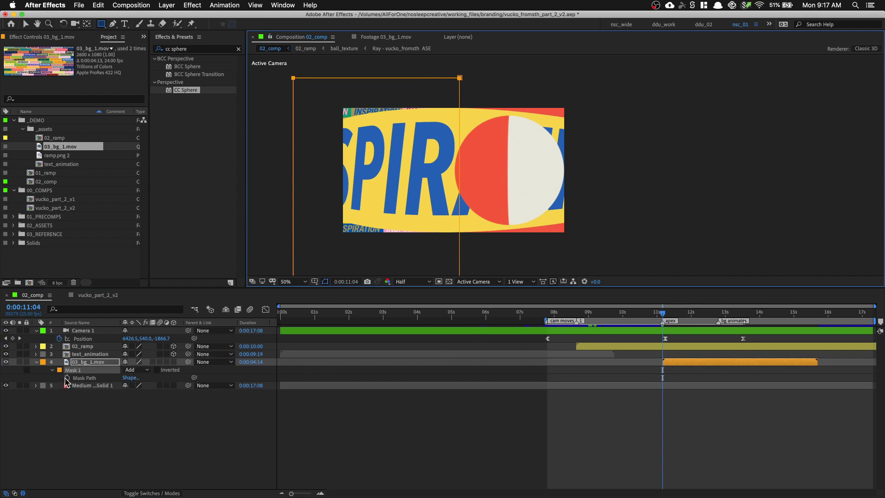
{"action": "left_click", "coordinate": [66, 378]}
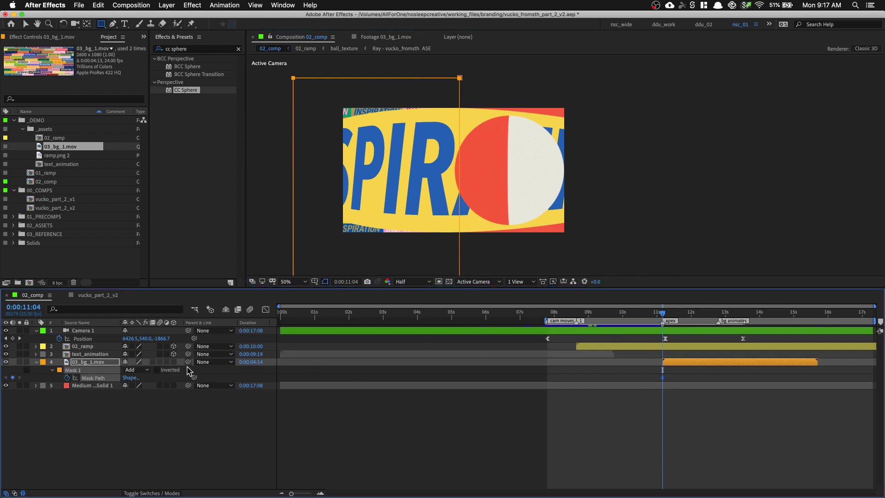
{"action": "left_click", "coordinate": [157, 370]}
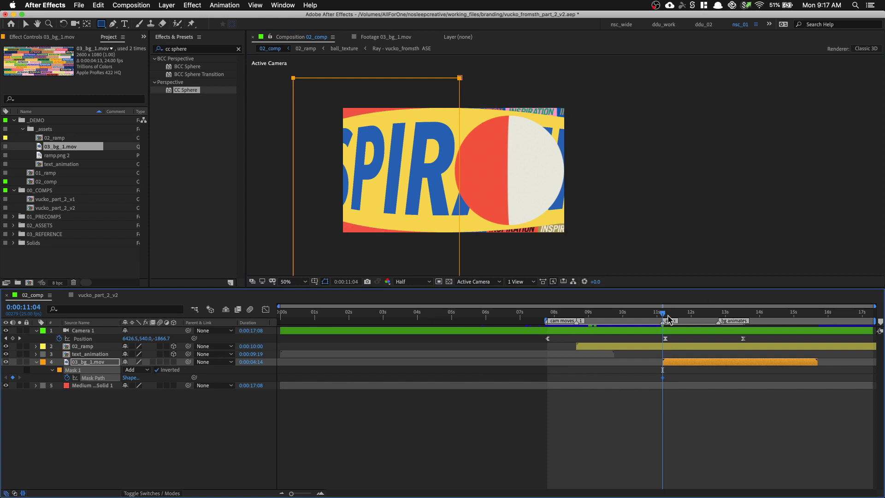
Animate the mask by narrowing it, then shifting it about 82 pixels left by 0:00:11:09
{"action": "left_click_drag", "start_coordinate": [664, 315], "coordinate": [667, 315]}
{"action": "key", "text": "h"}
{"action": "mouse_move", "coordinate": [457, 218]}
{"action": "left_mouse_down"}
{"action": "mouse_move", "coordinate": [478, 180]}
{"action": "mouse_move", "coordinate": [472, 211]}
{"action": "left_mouse_up"}
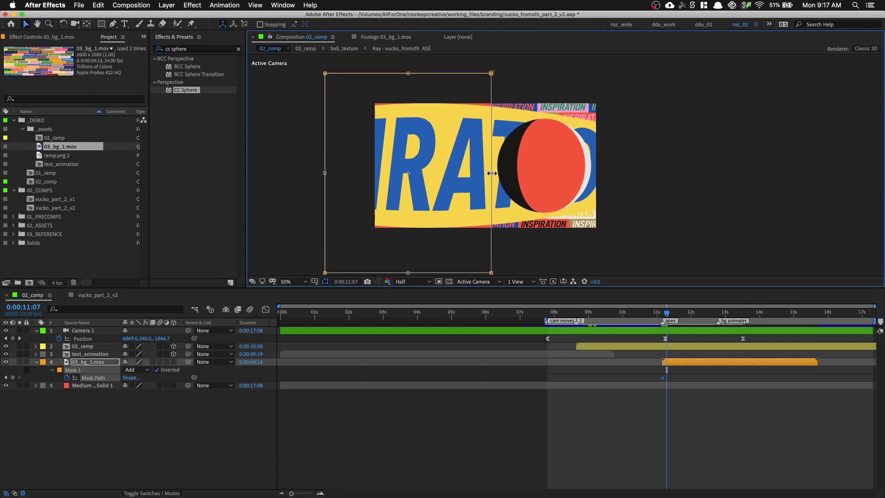
{"action": "left_click_drag", "start_coordinate": [492, 174], "coordinate": [409, 173]}
{"action": "key", "text": "Page_Down"}
{"action": "key", "text": "Page_Down"}
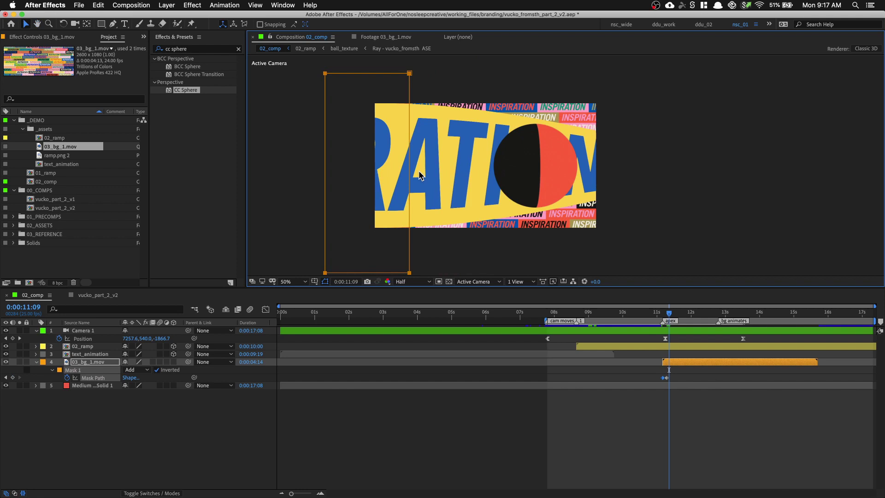
{"action": "double_click", "coordinate": [410, 273]}
{"action": "left_click_drag", "start_coordinate": [387, 234], "coordinate": [349, 231]}
{"action": "key", "text": "Return"}
Preview the masked reveal and enable Time Remapping on 03_bg_1.mov
{"action": "left_click", "coordinate": [651, 313]}
{"action": "key", "text": "space"}
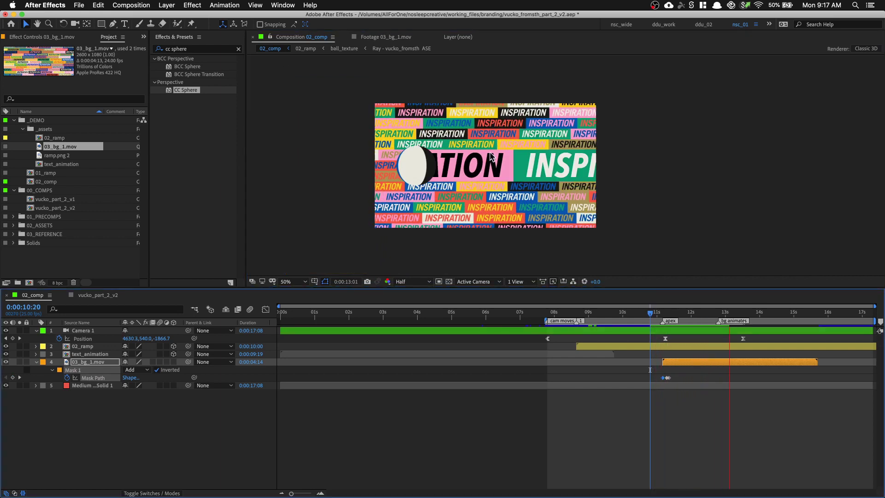
{"action": "key", "text": "space"}
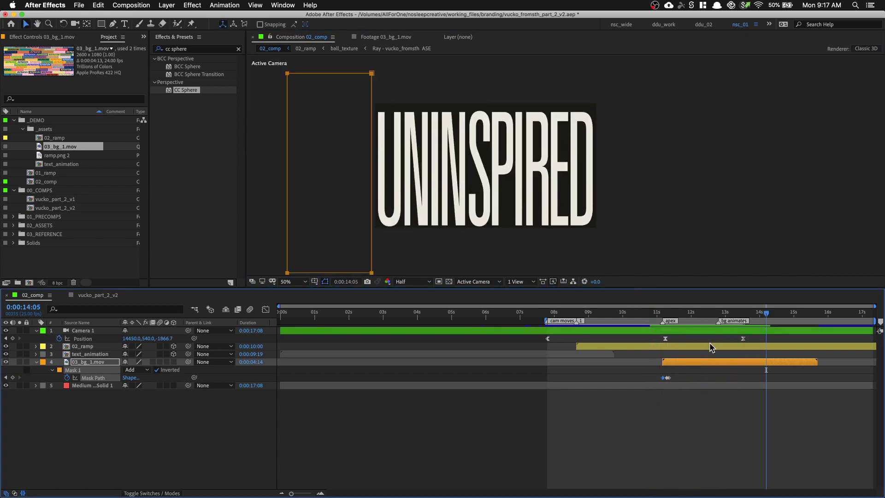
{"action": "left_click", "coordinate": [671, 364]}
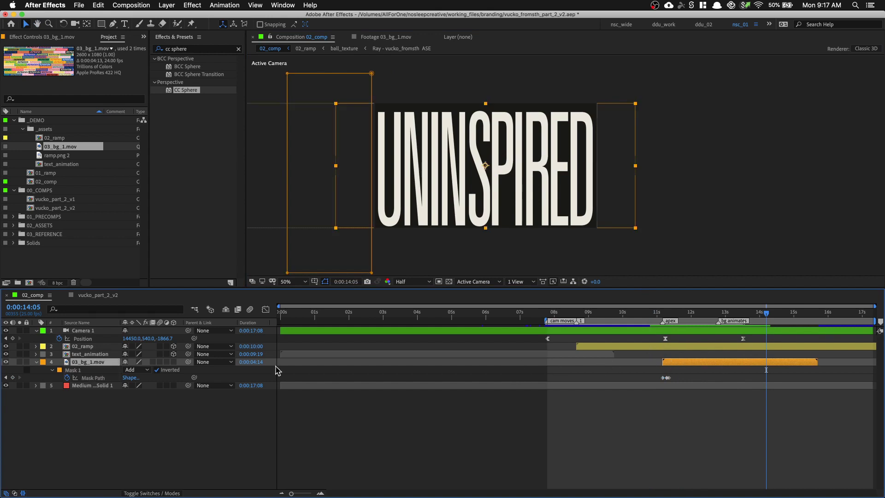
{"action": "right_click", "coordinate": [89, 366]}
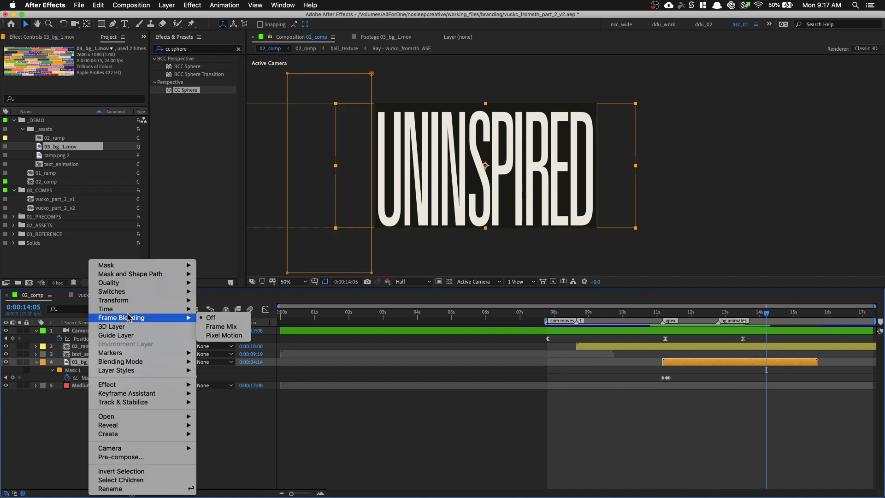
{"action": "mouse_move", "coordinate": [131, 309]}
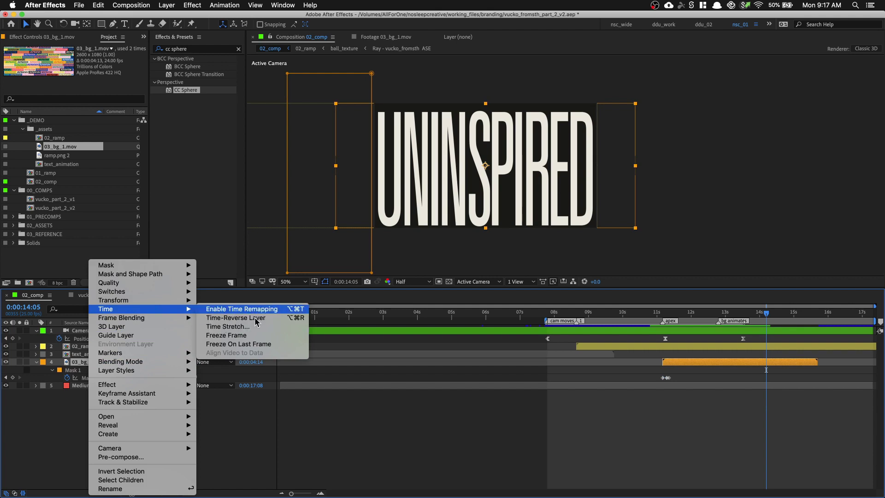
{"action": "key", "text": "Return"}
Shift the Time Remap keyframes later, retime to an earlier source frame near 12:09, and preview
{"action": "left_click_drag", "start_coordinate": [835, 364], "coordinate": [659, 376]}
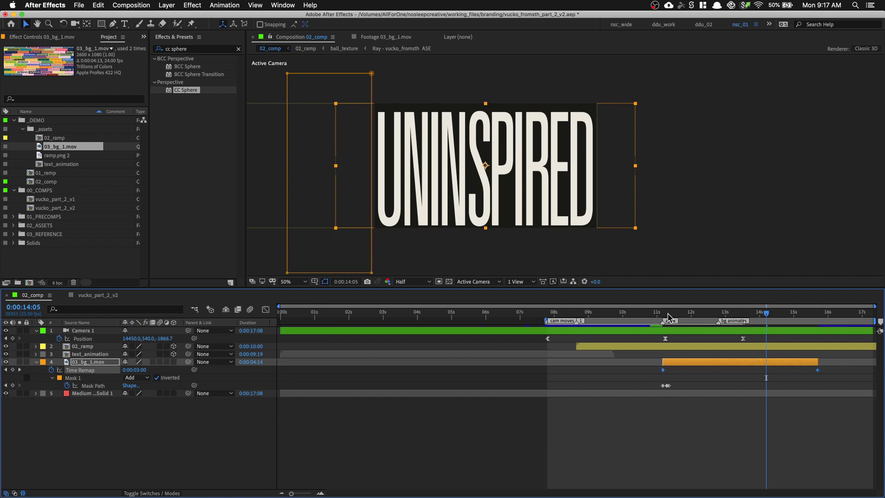
{"action": "left_click_drag", "start_coordinate": [668, 317], "coordinate": [718, 318]}
{"action": "left_click_drag", "start_coordinate": [665, 373], "coordinate": [716, 372]}
{"action": "left_click_drag", "start_coordinate": [676, 314], "coordinate": [741, 316]}
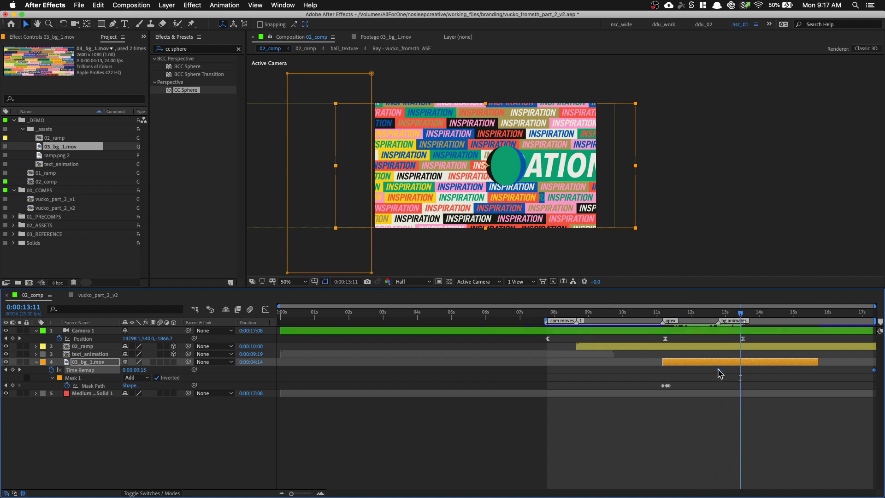
{"action": "left_click_drag", "start_coordinate": [720, 373], "coordinate": [736, 370]}
{"action": "key", "text": "space"}
{"action": "key", "text": "space"}
Keyframe the footage's Position, shifting it left for a sideways drift, and preview it
{"action": "left_click_drag", "start_coordinate": [656, 314], "coordinate": [653, 316]}
{"action": "key", "text": "space"}
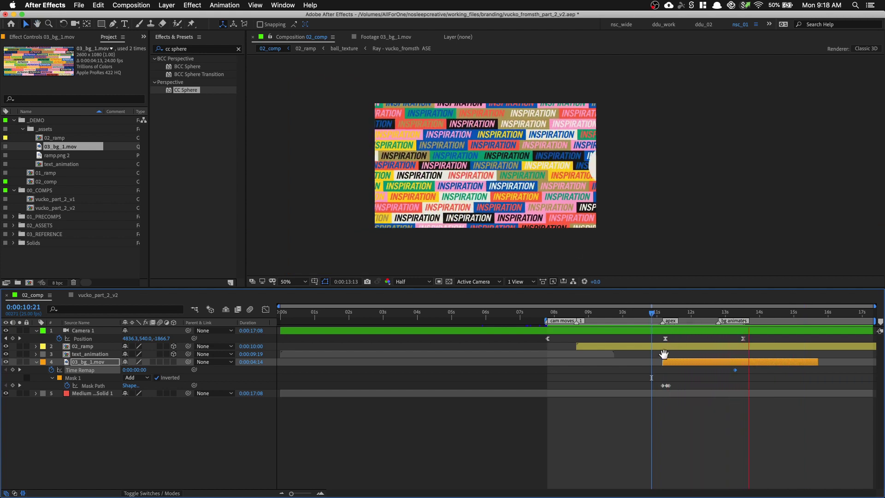
{"action": "key", "text": "space"}
{"action": "key", "text": "p"}
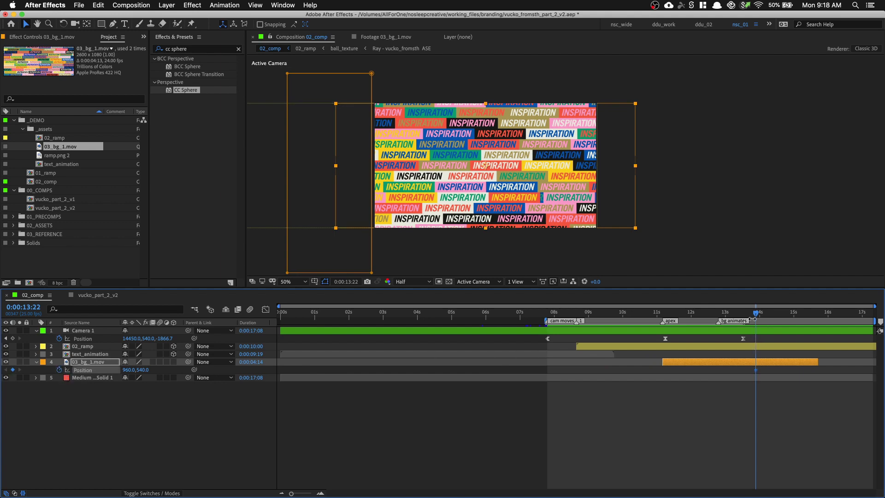
{"action": "left_click_drag", "start_coordinate": [755, 317], "coordinate": [663, 325]}
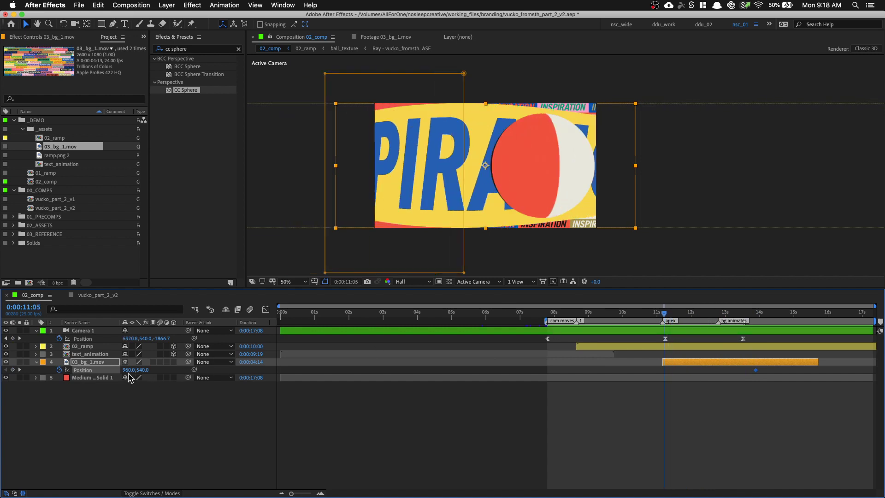
{"action": "left_click_drag", "start_coordinate": [127, 374], "coordinate": [70, 365]}
{"action": "key", "text": "space"}
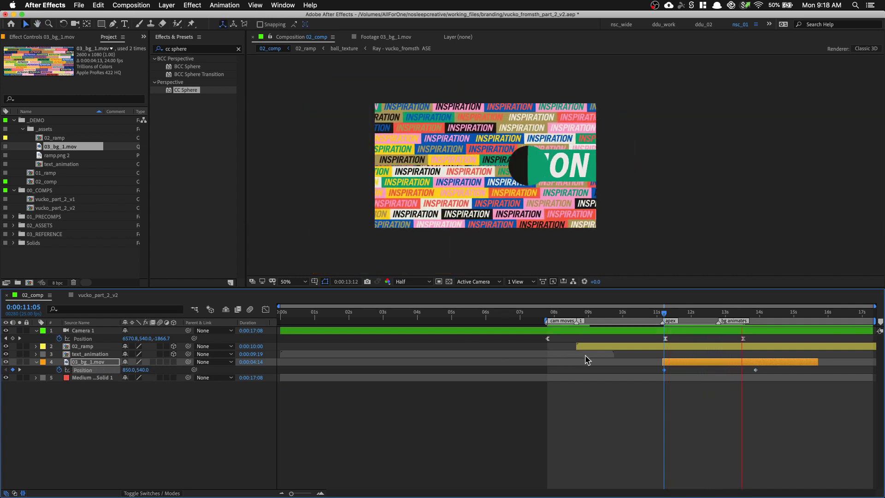
Ease both Position keyframes, move the later one slightly earlier, and set X to 896 at 11:05
{"action": "left_click_drag", "start_coordinate": [768, 369], "coordinate": [662, 374]}
{"action": "right_click", "coordinate": [663, 374]}
{"action": "mouse_move", "coordinate": [724, 476]}
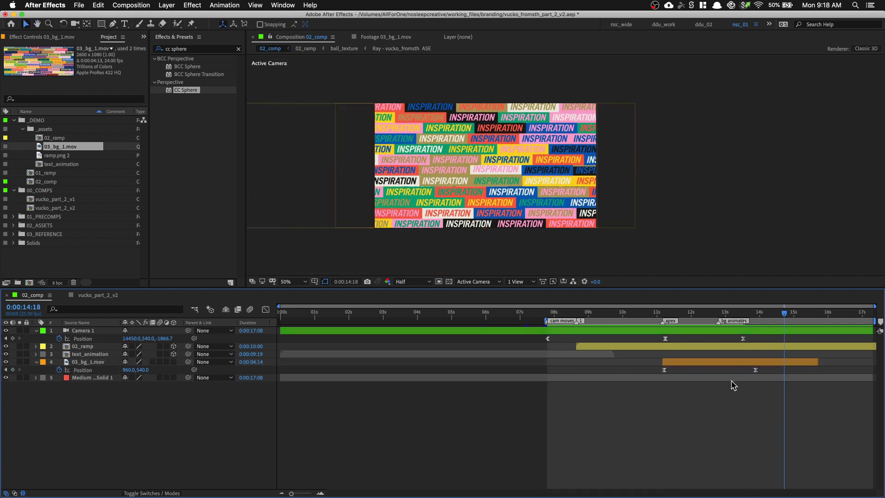
{"action": "left_click_drag", "start_coordinate": [756, 370], "coordinate": [746, 370]}
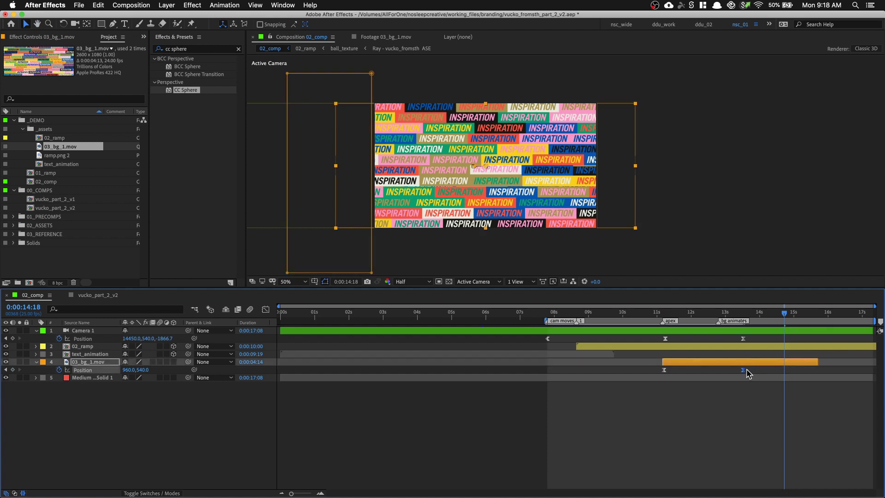
{"action": "left_click", "coordinate": [744, 314]}
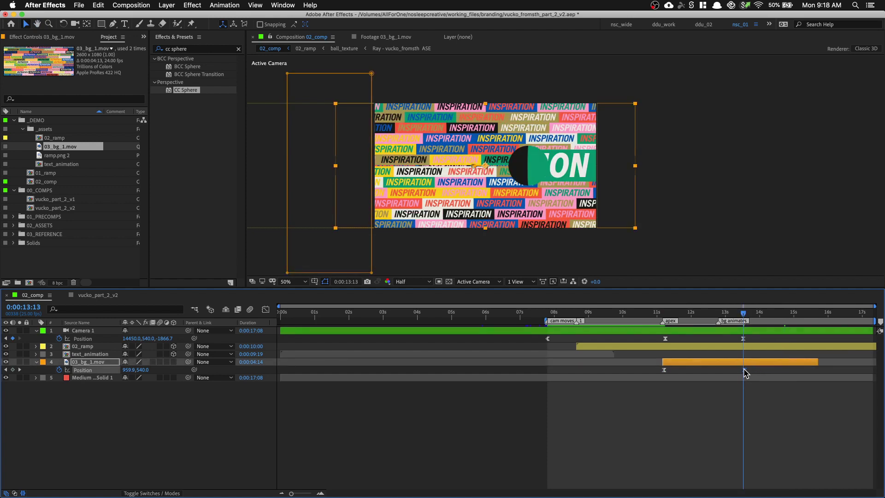
{"action": "left_click", "coordinate": [656, 314]}
{"action": "key", "text": "space"}
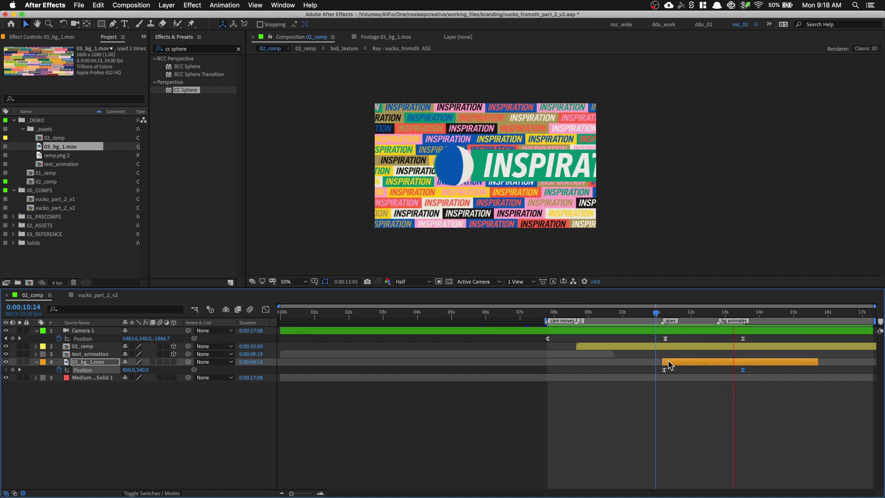
{"action": "left_click", "coordinate": [665, 313]}
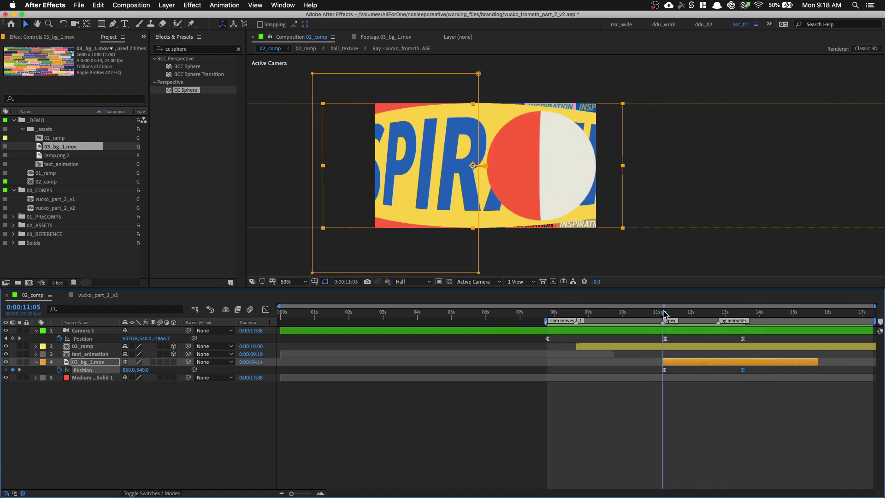
{"action": "left_click_drag", "start_coordinate": [130, 373], "coordinate": [151, 373]}
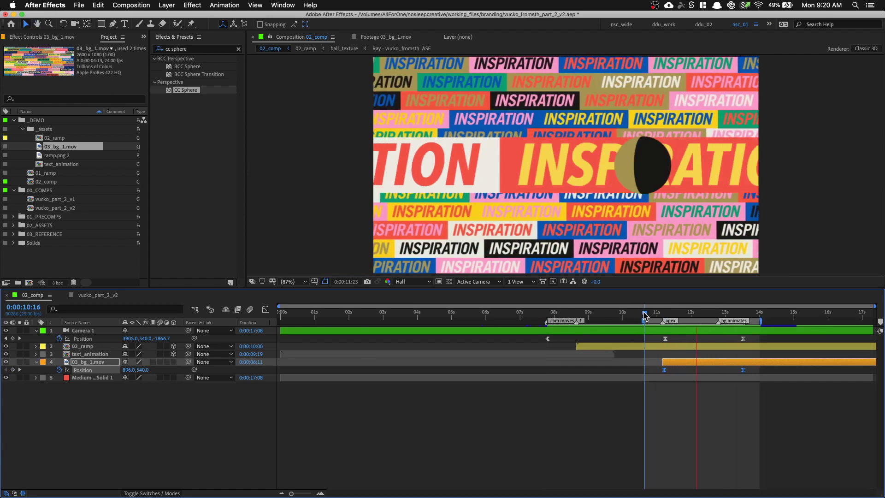
Review the drift and set the 11:05 Position keyframe to 660.0, 540.0
{"action": "left_click", "coordinate": [645, 314]}
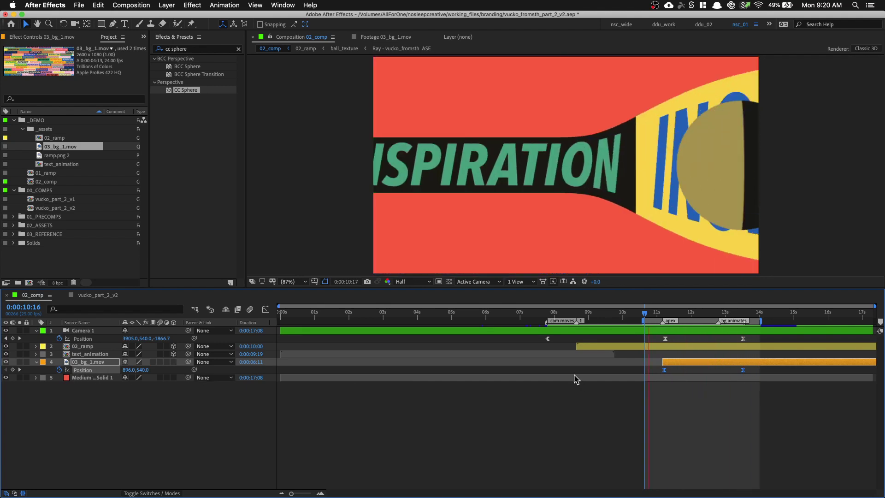
{"action": "key", "text": "space"}
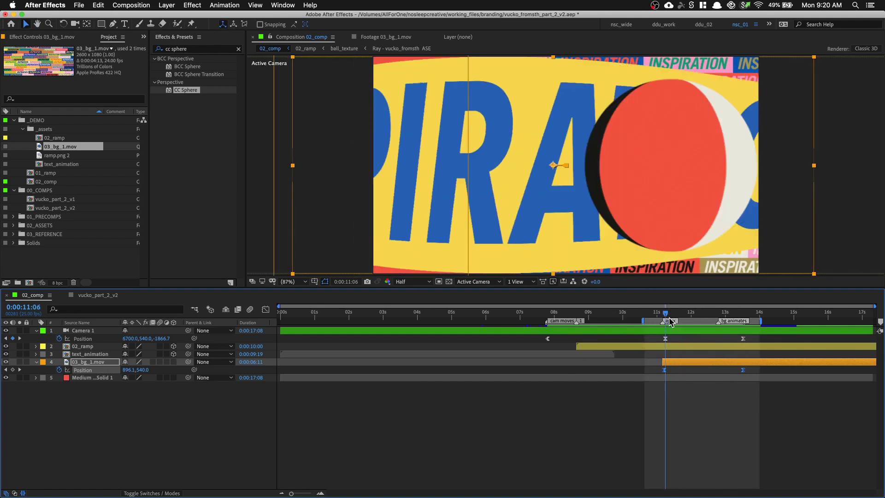
{"action": "key", "text": "space"}
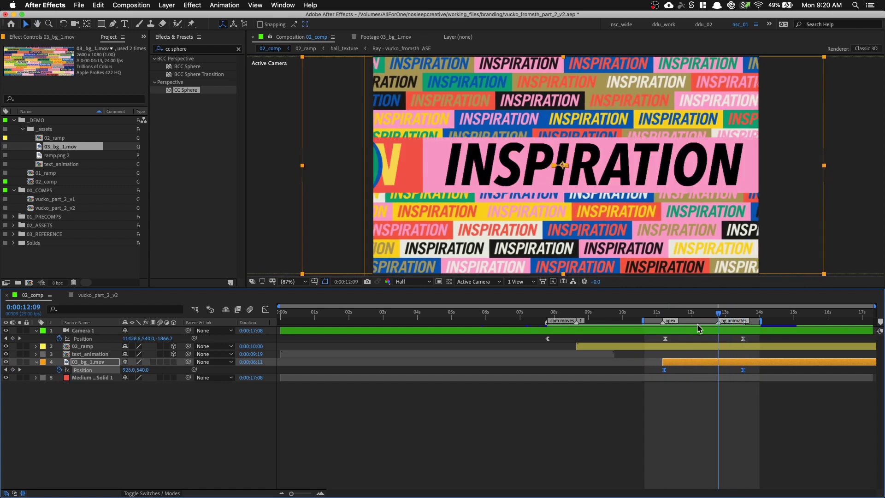
{"action": "key", "text": "space"}
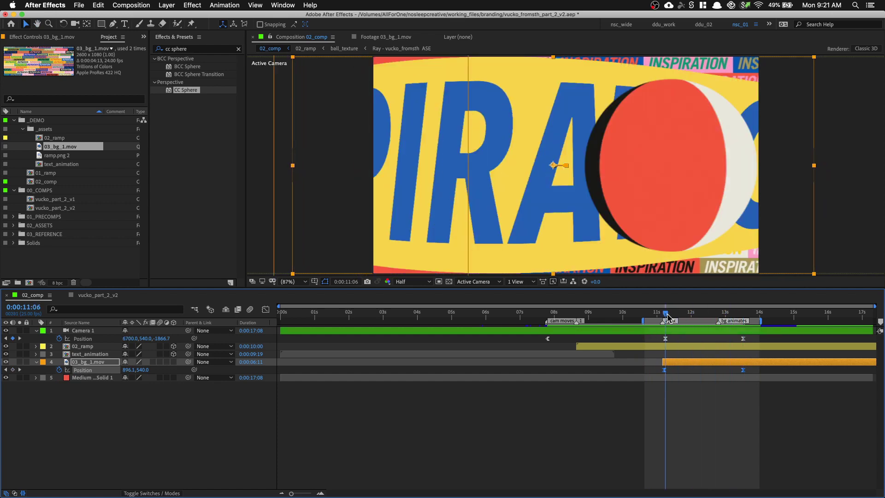
{"action": "left_click_drag", "start_coordinate": [668, 317], "coordinate": [666, 316]}
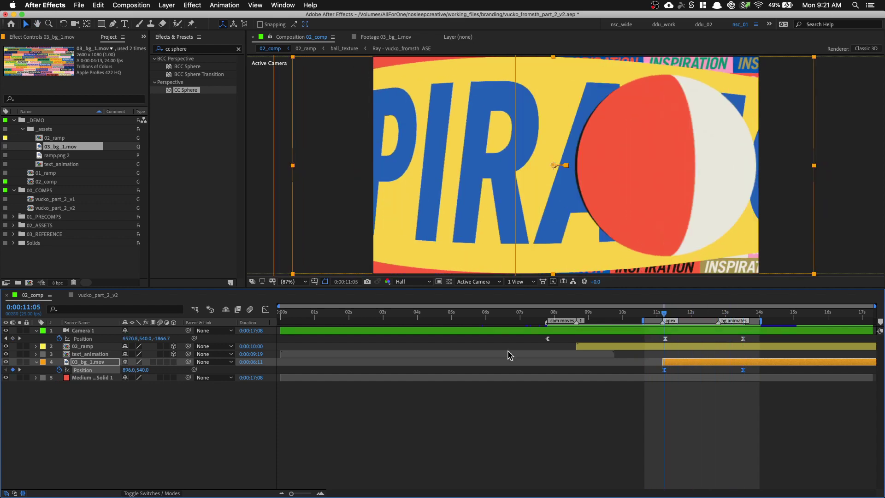
{"action": "left_click", "coordinate": [313, 415]}
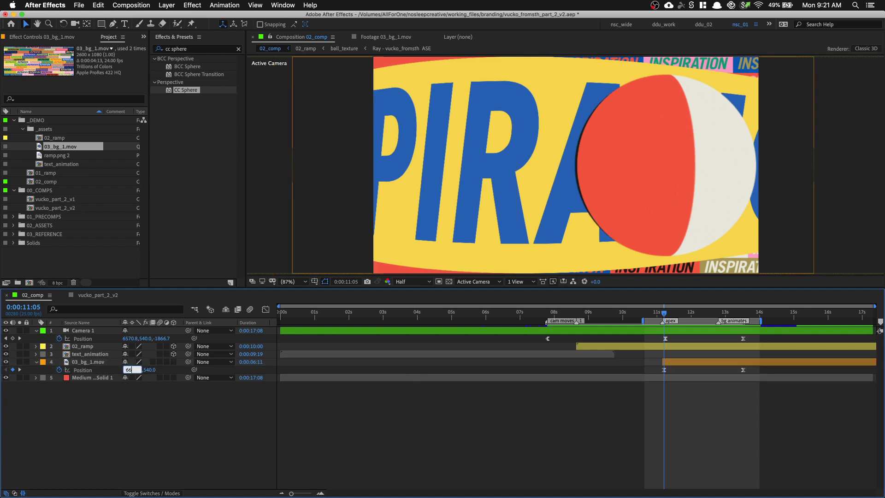
{"action": "type", "text": "0"}
{"action": "key", "text": "Return"}
Apply Easy Ease to the footage's 11:05 Position keyframe
{"action": "left_click", "coordinate": [125, 369]}
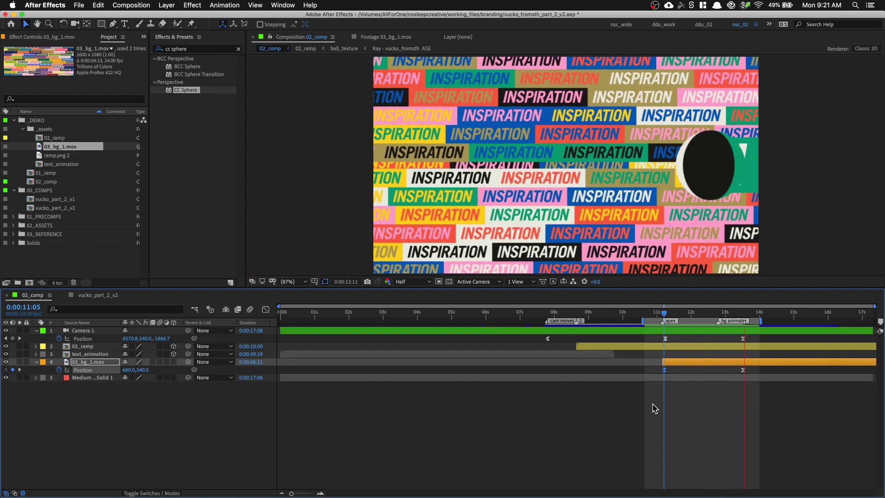
{"action": "left_click", "coordinate": [743, 370]}
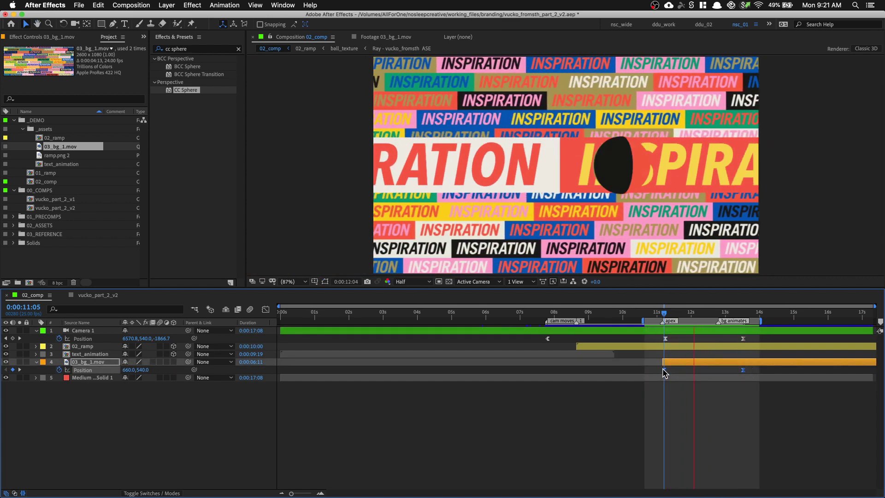
{"action": "right_click", "coordinate": [664, 370]}
{"action": "mouse_move", "coordinate": [701, 475]}
{"action": "left_click", "coordinate": [662, 371]}
{"action": "right_click", "coordinate": [665, 371]}
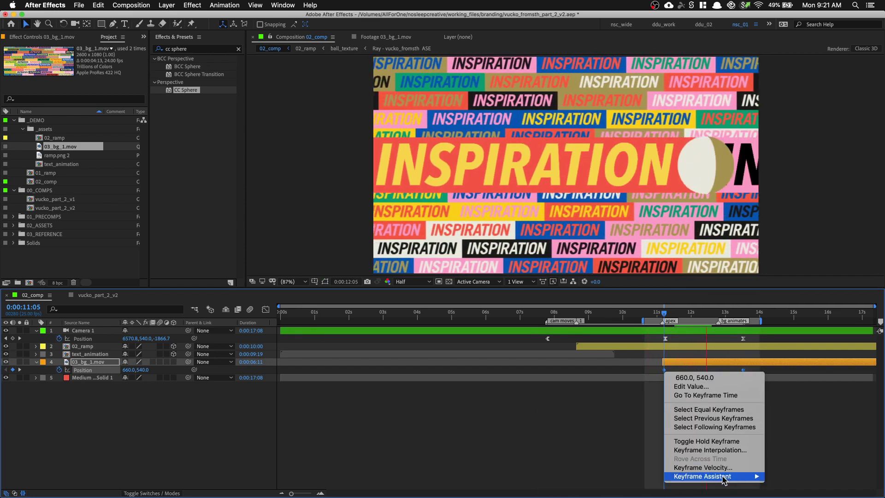
{"action": "left_click", "coordinate": [581, 447]}
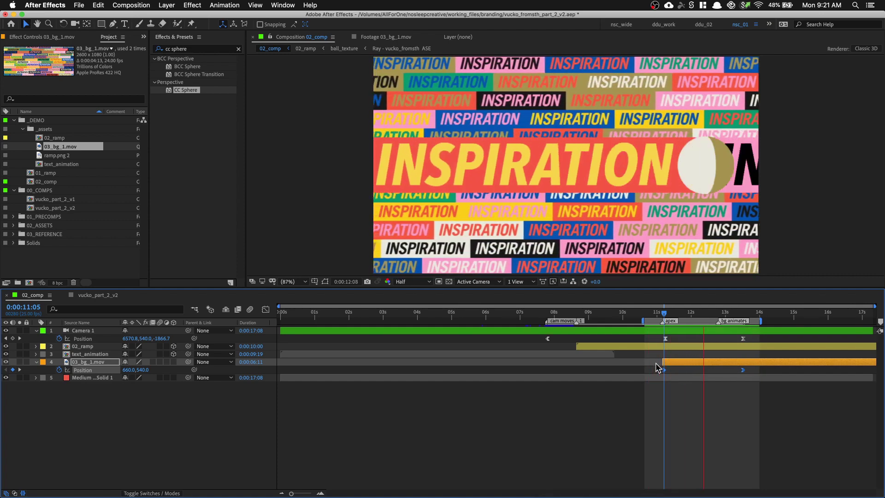